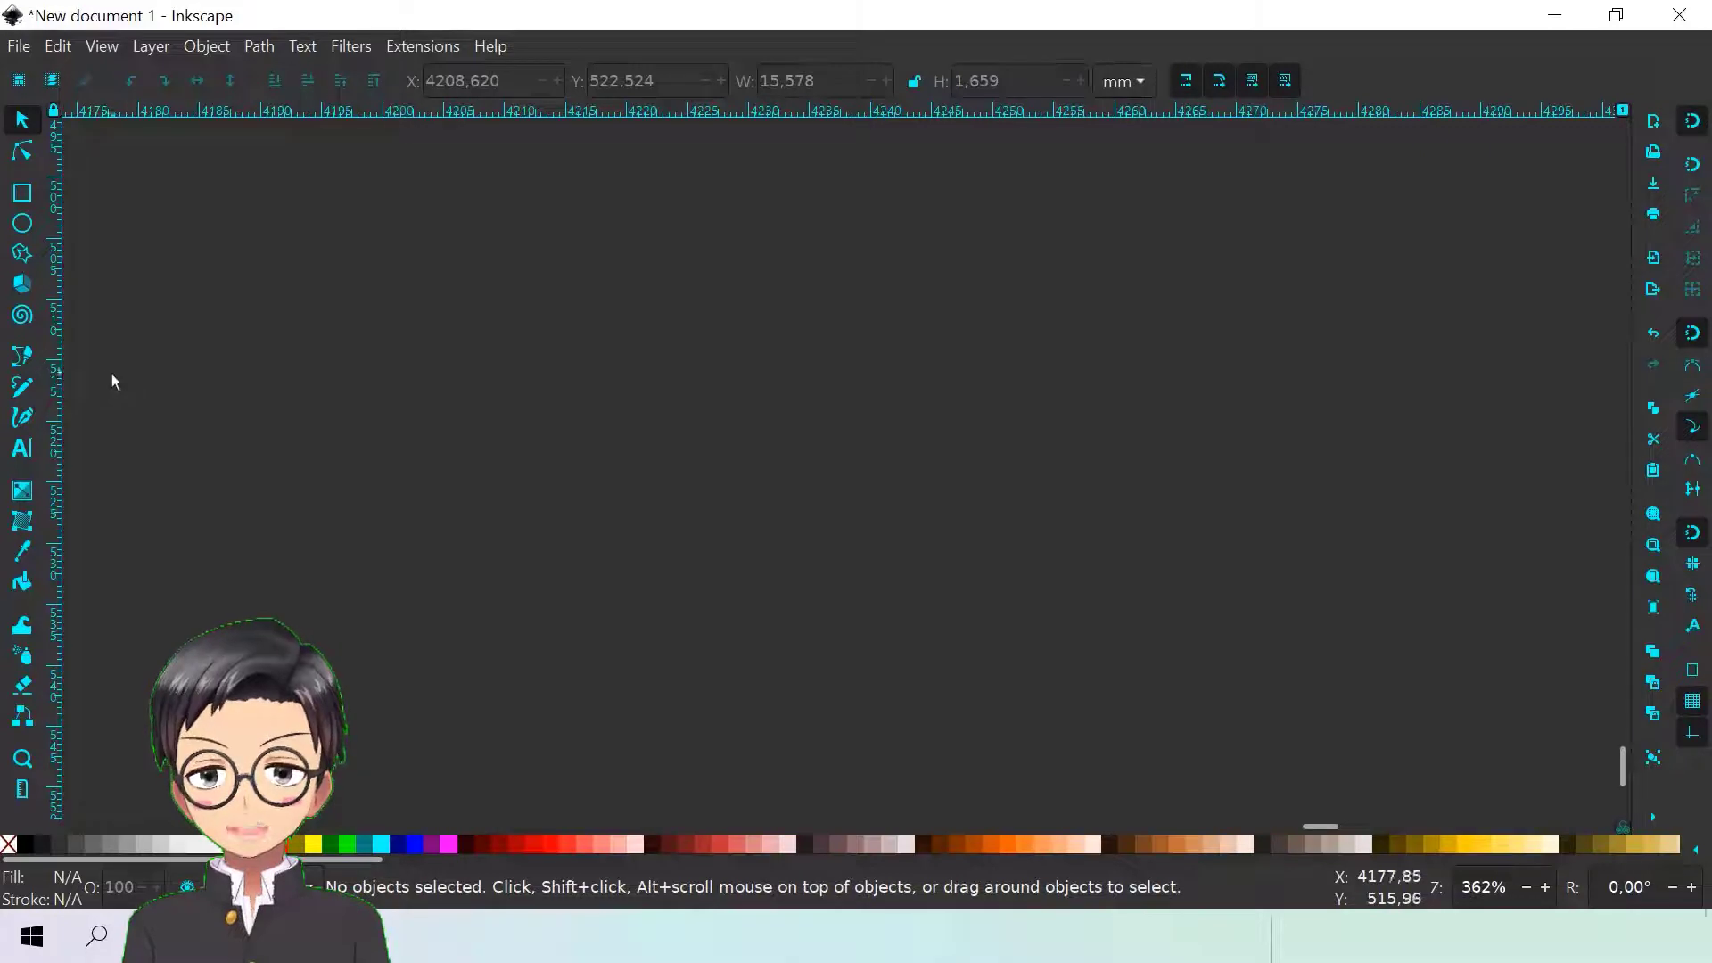
# Draw a closed teardrop-shaped curve about 40 mm wide with the Pen tool in regular Bezier mode
pyautogui.click(32, 356)
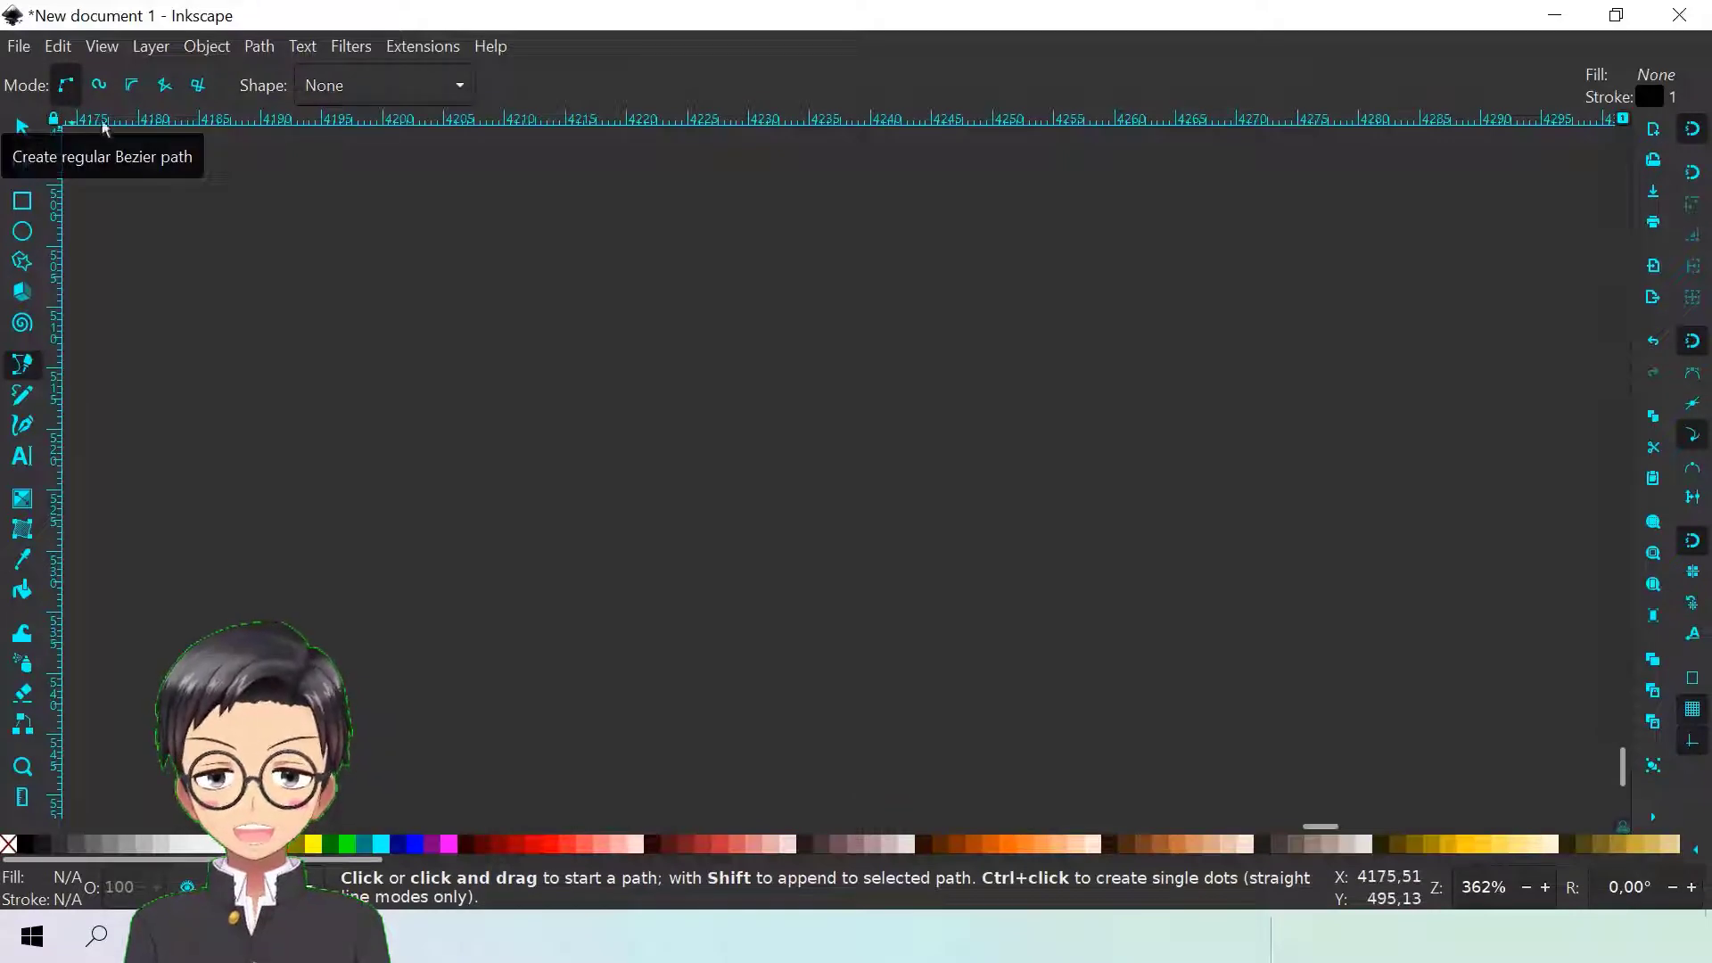
pyautogui.click(301, 308)
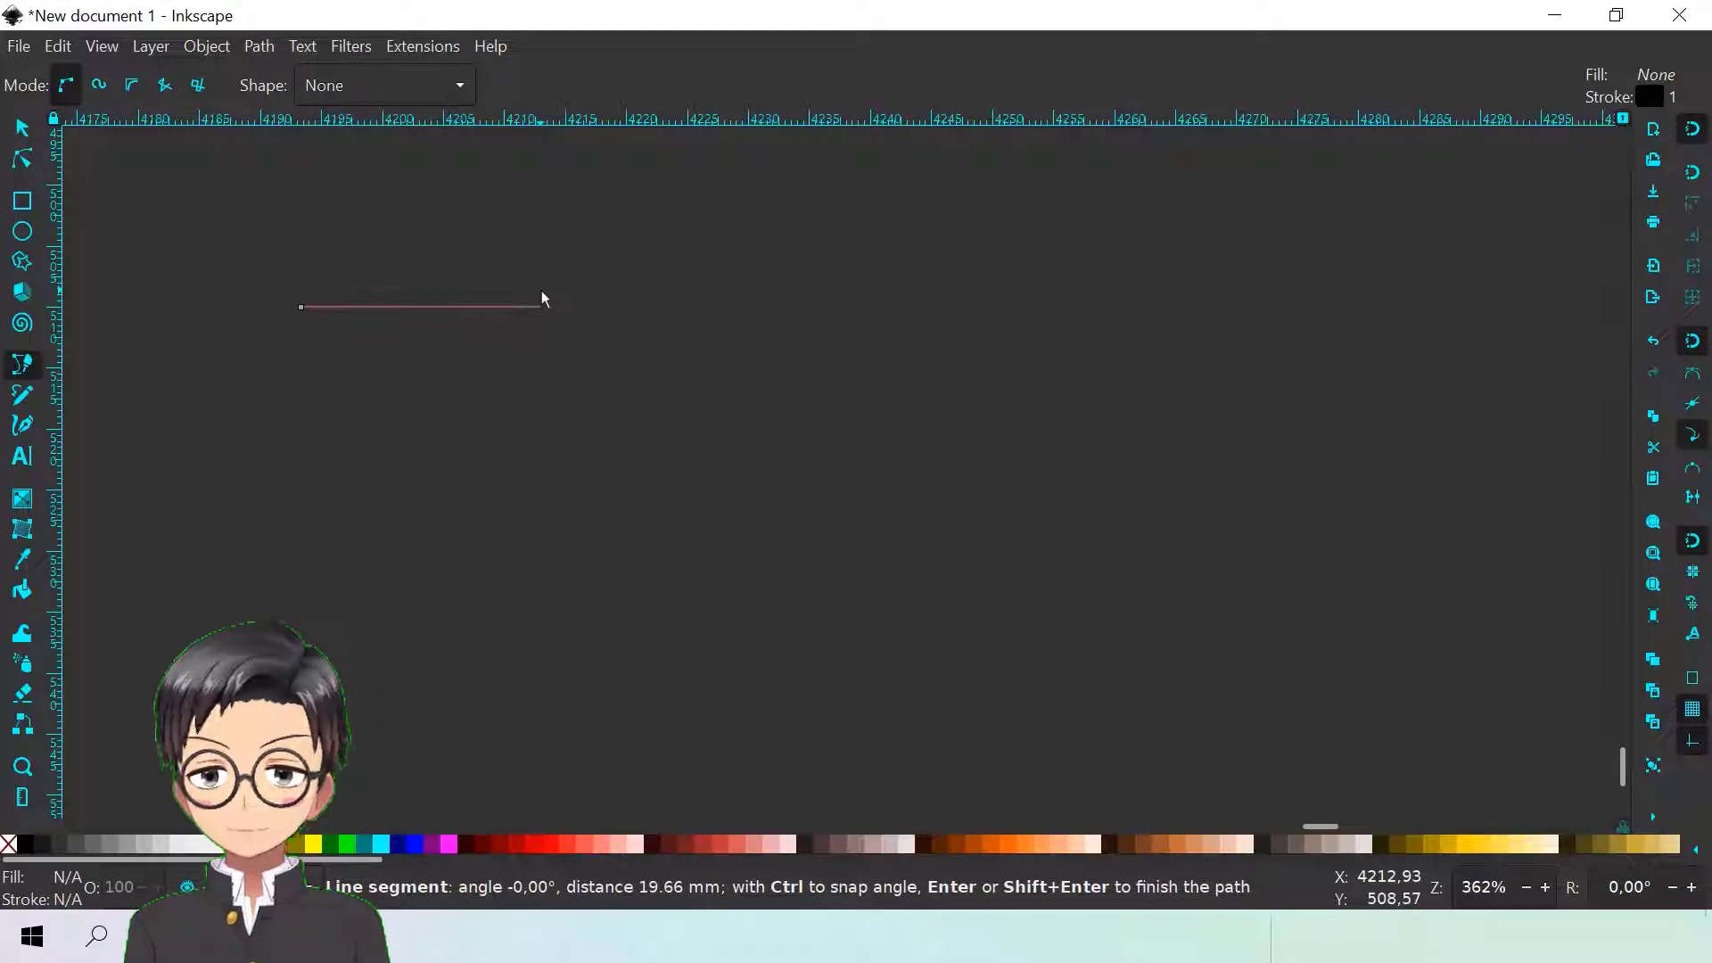
pyautogui.moveTo(542, 305); pyautogui.dragTo(707, 206)
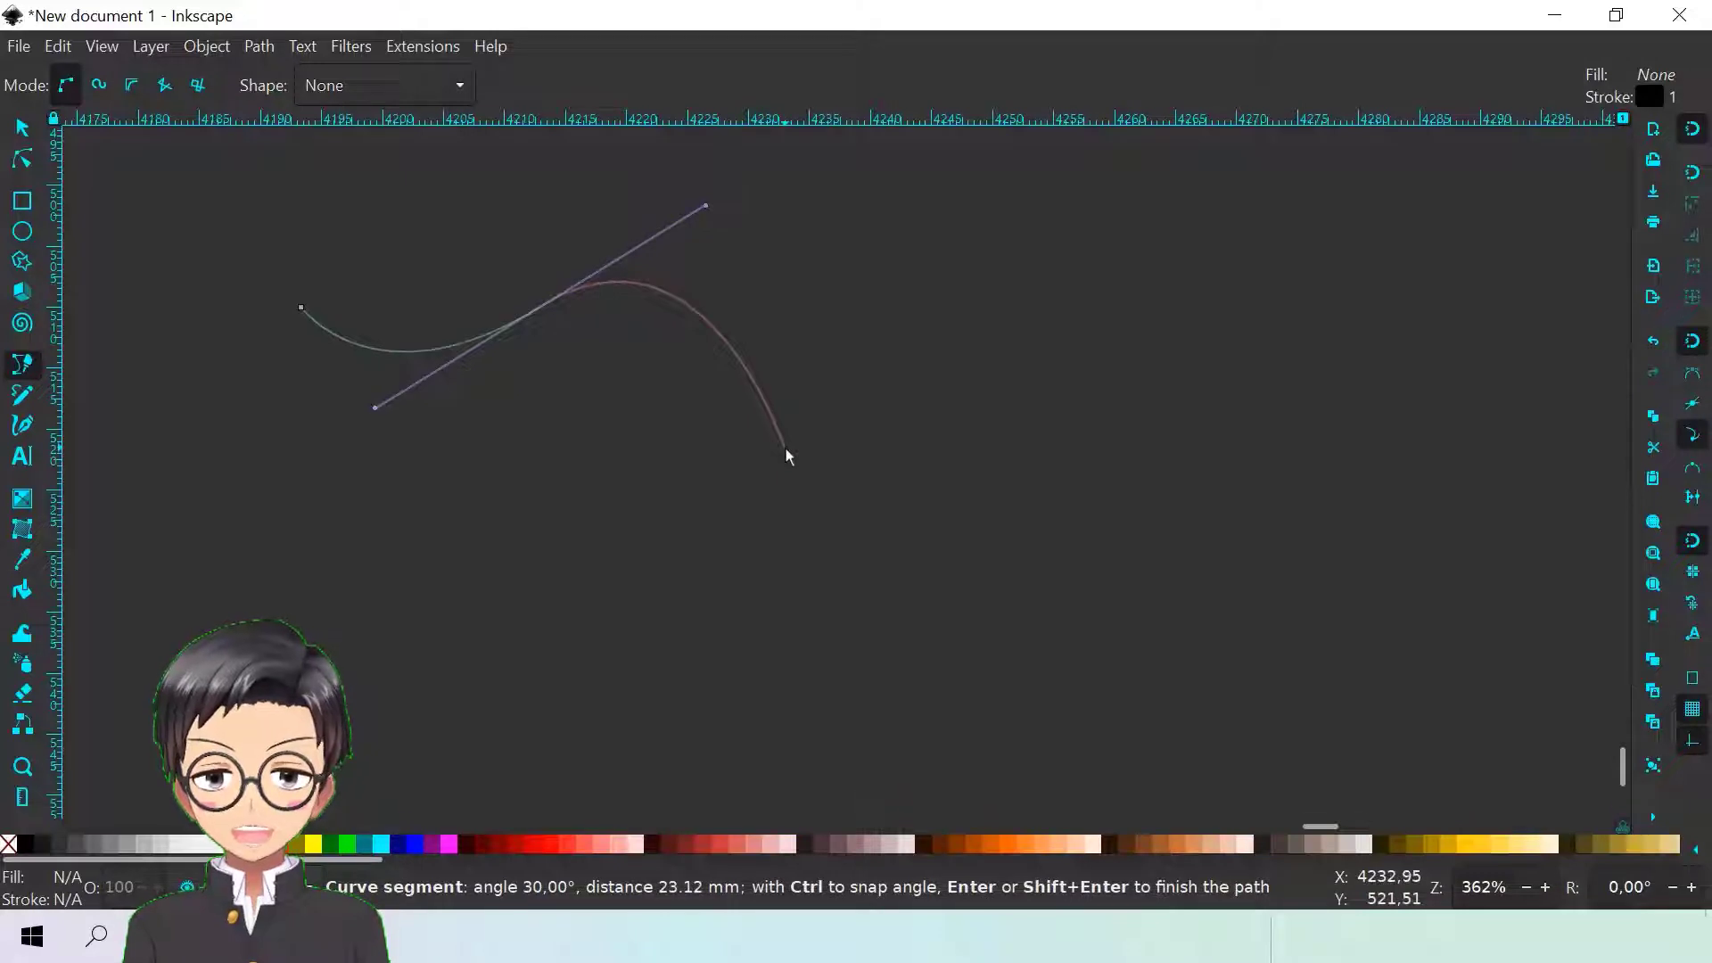
pyautogui.moveTo(785, 448); pyautogui.dragTo(747, 532)
pyautogui.moveTo(505, 508); pyautogui.dragTo(421, 416)
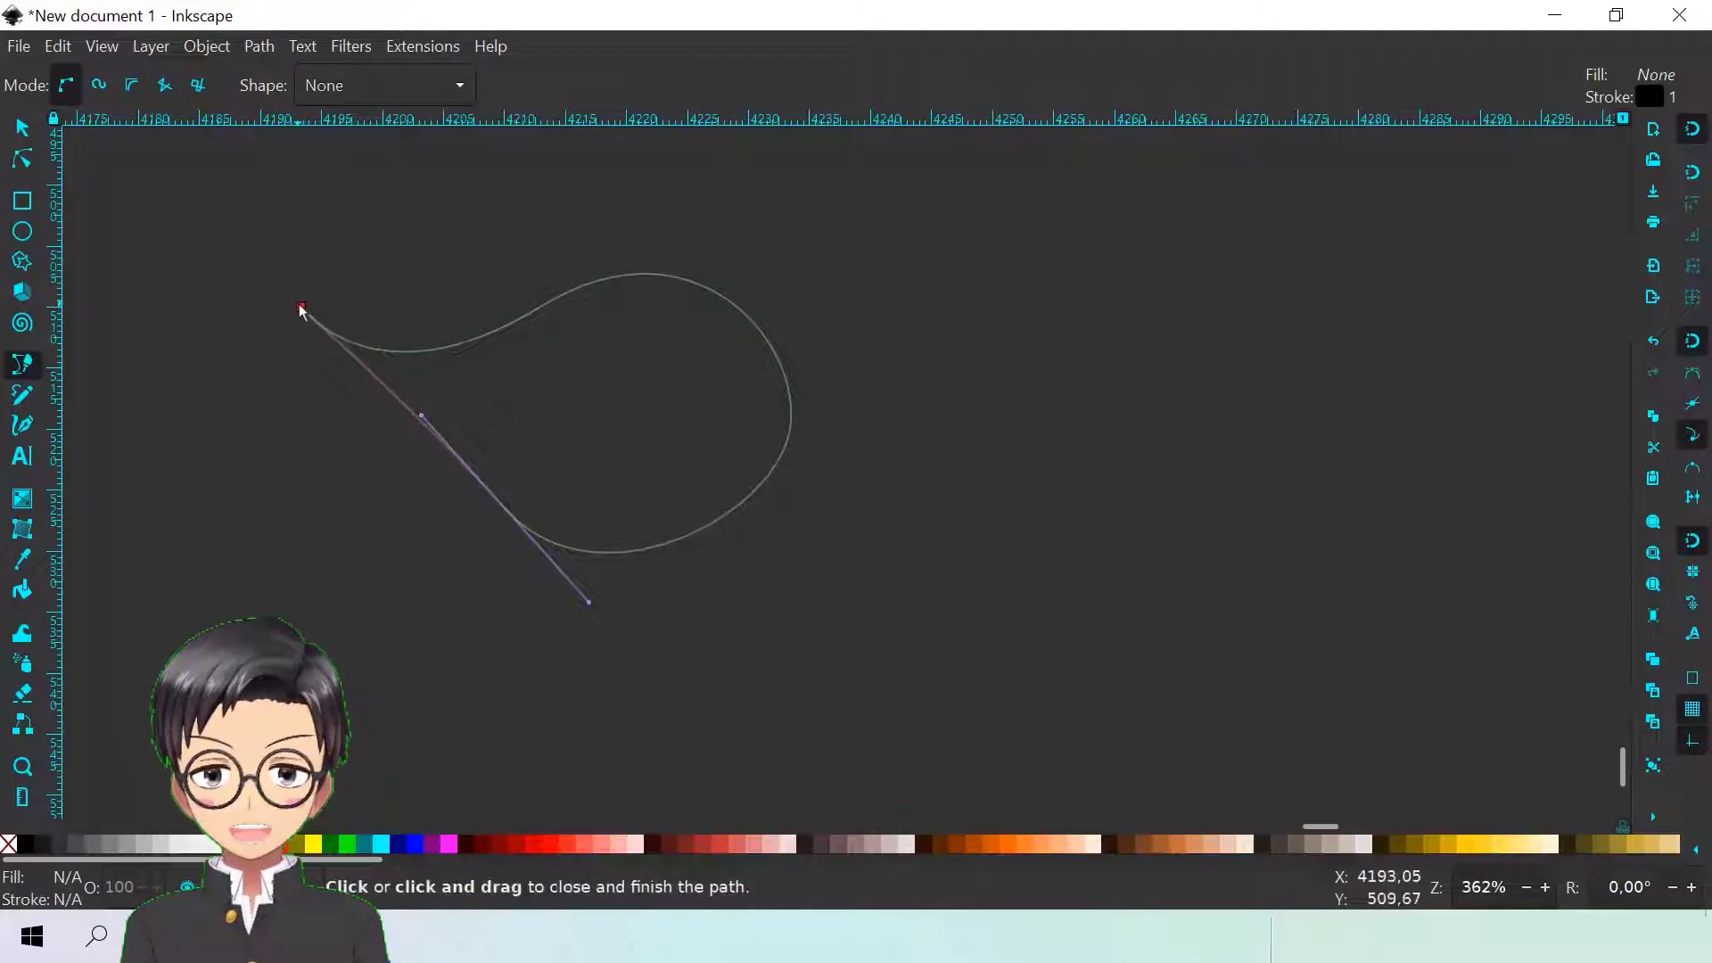
pyautogui.click(302, 310)
pyautogui.scroll(-2, 405, 517)
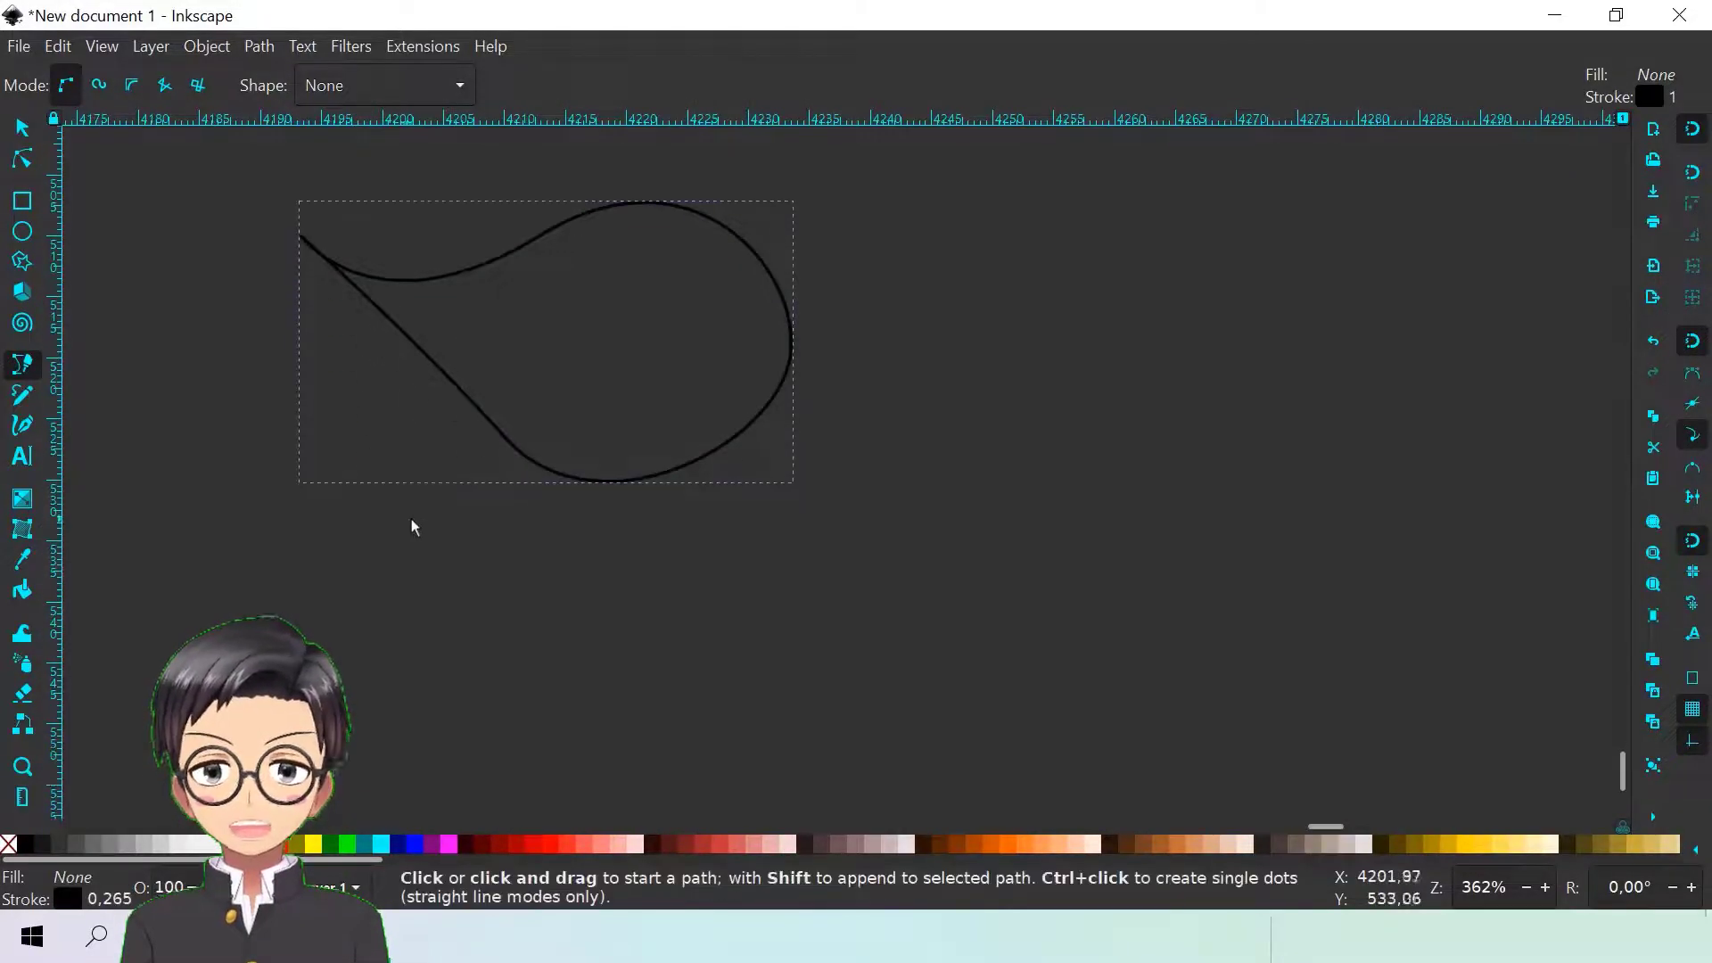
pyautogui.scroll(-1, 410, 519)
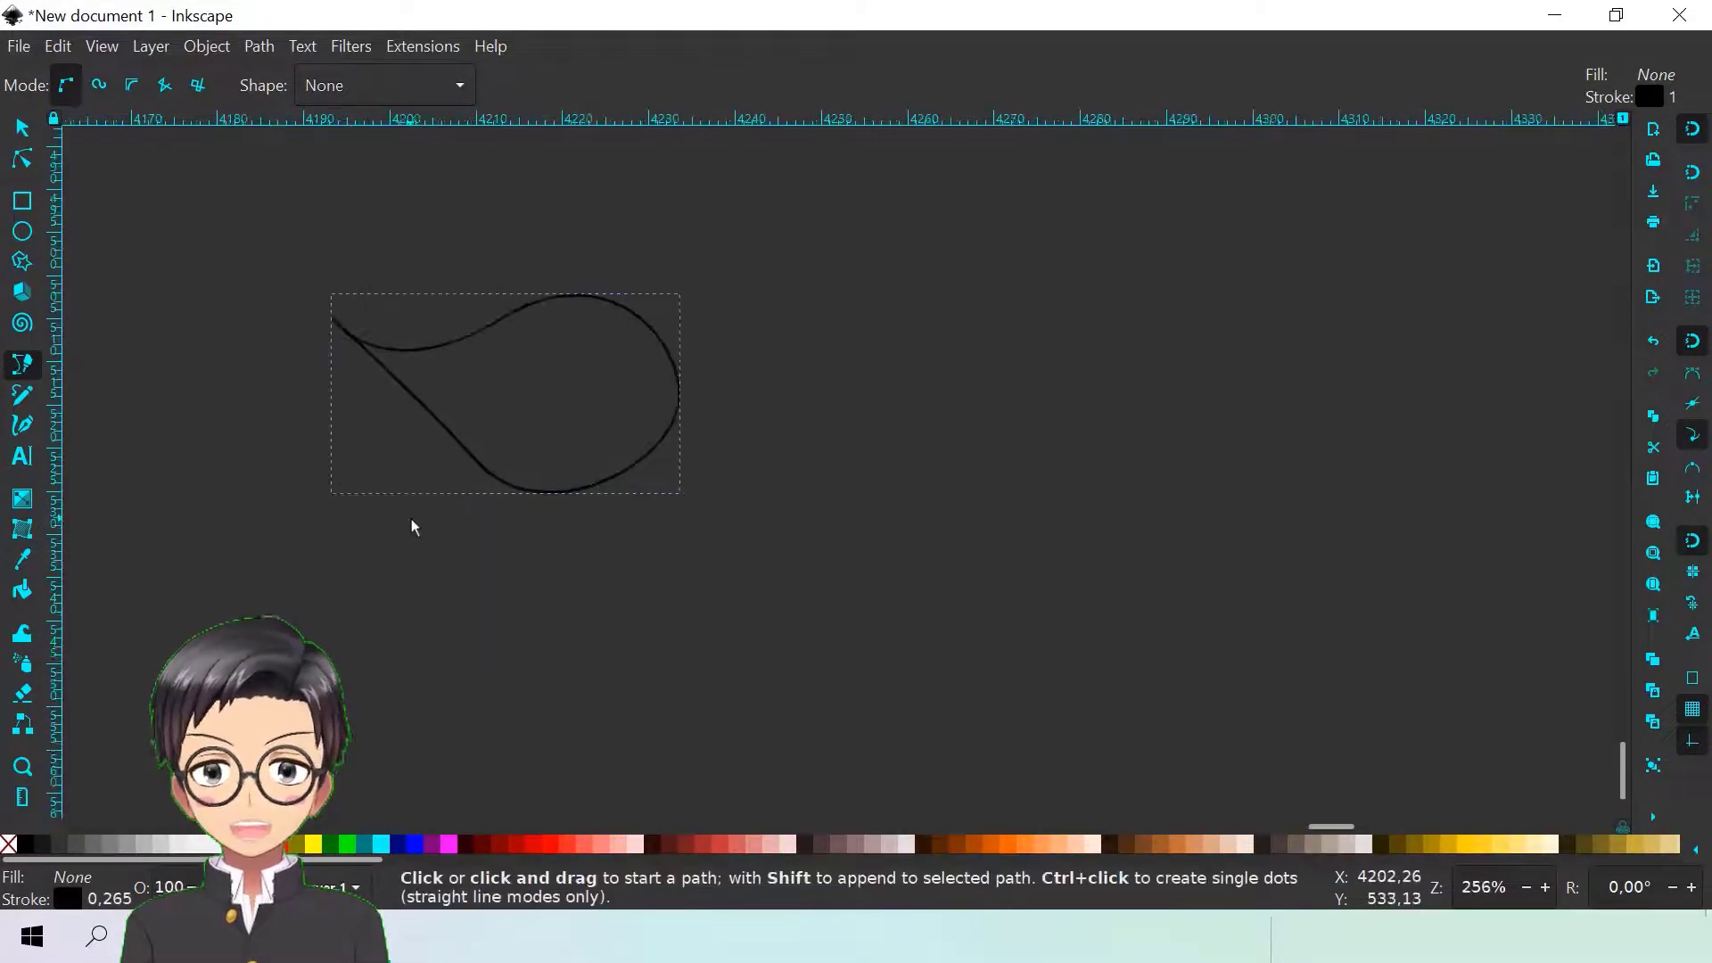
# Draw a closed four-sided path with straight segments below the teardrop, about 36 mm wide and 23 mm high
pyautogui.click(352, 503)
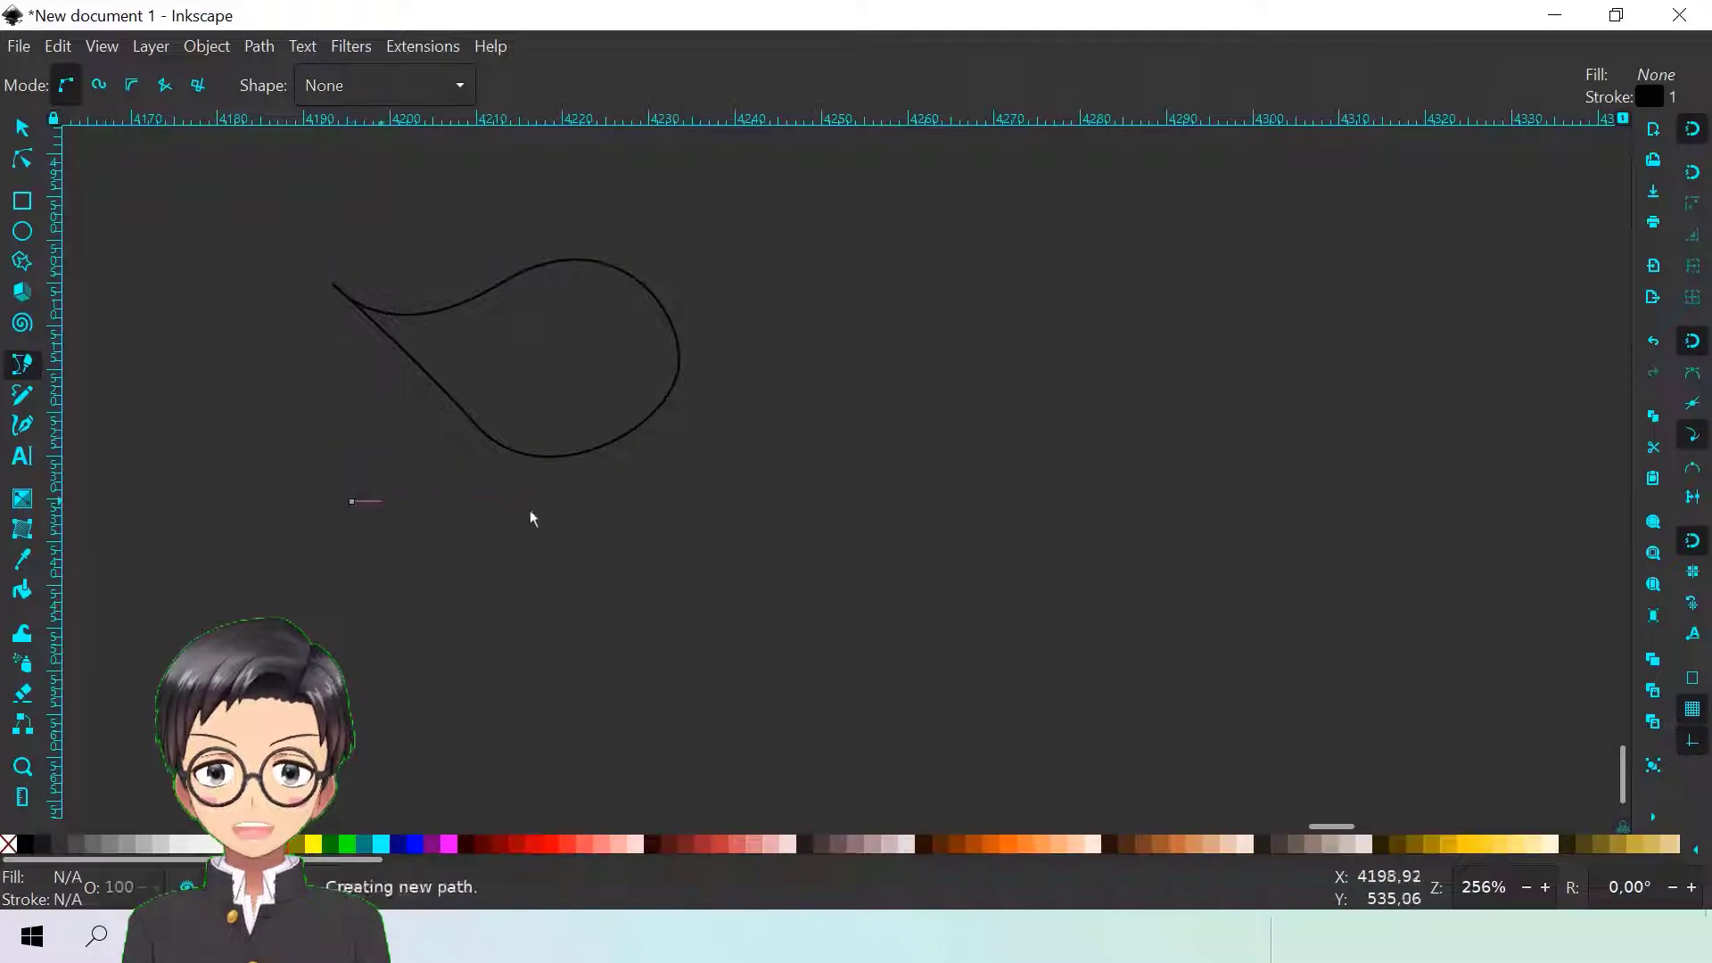
pyautogui.click(651, 527)
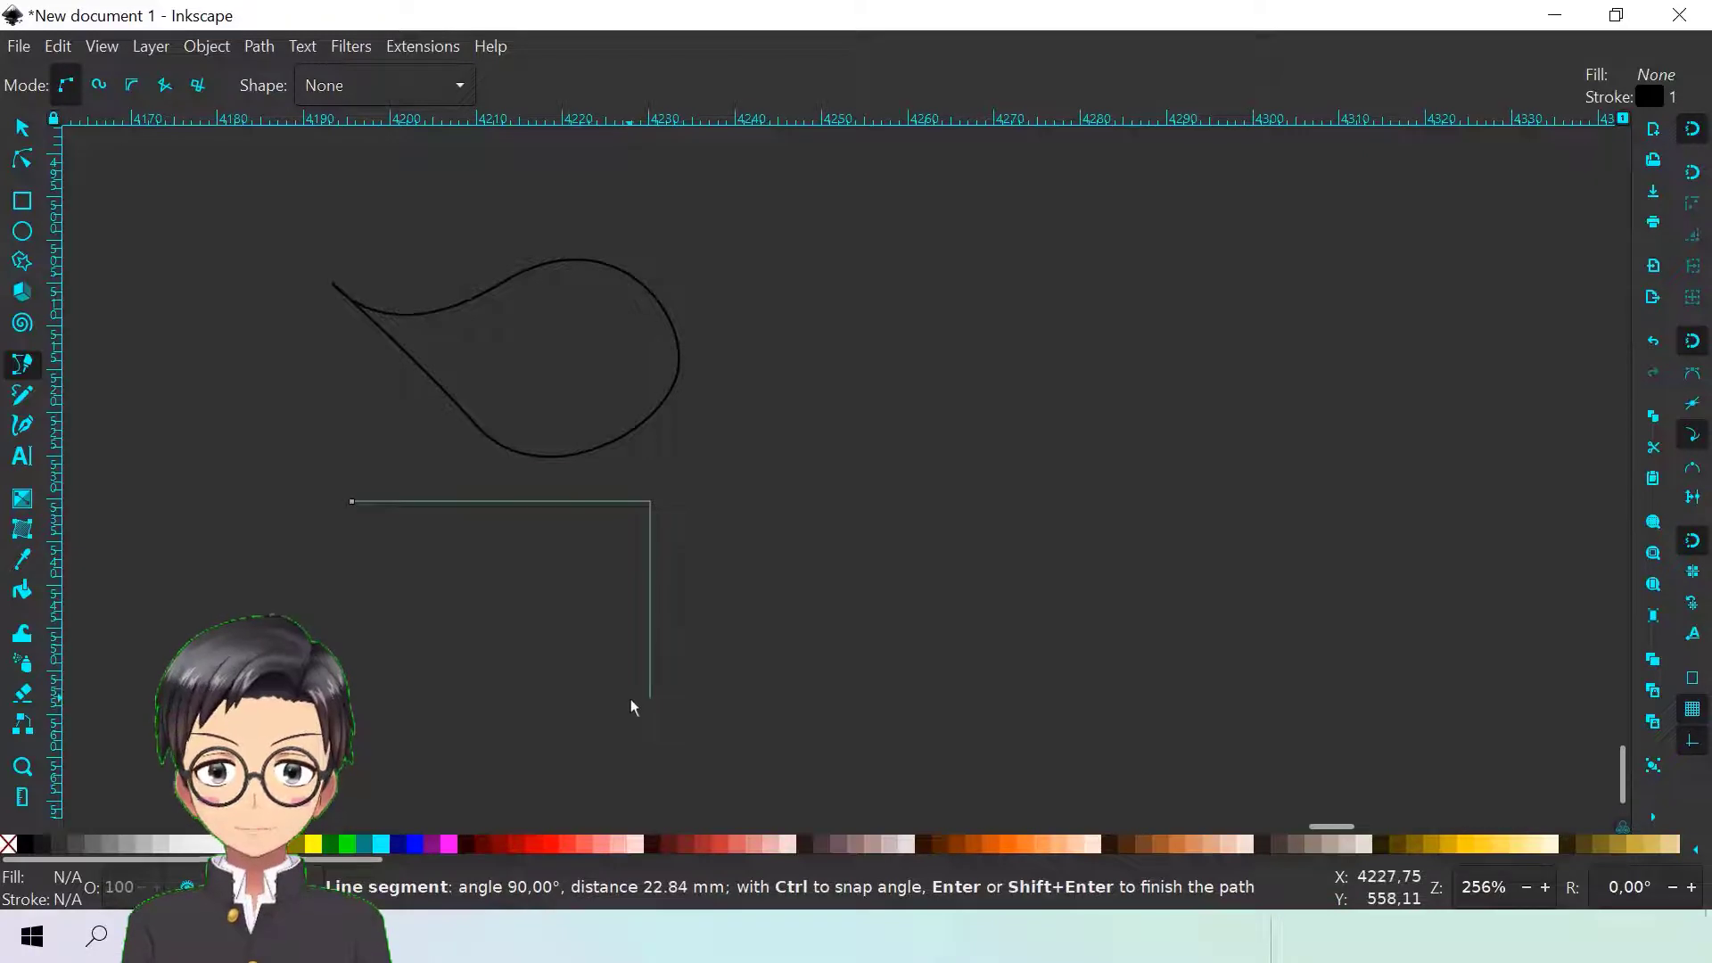
pyautogui.click(629, 699)
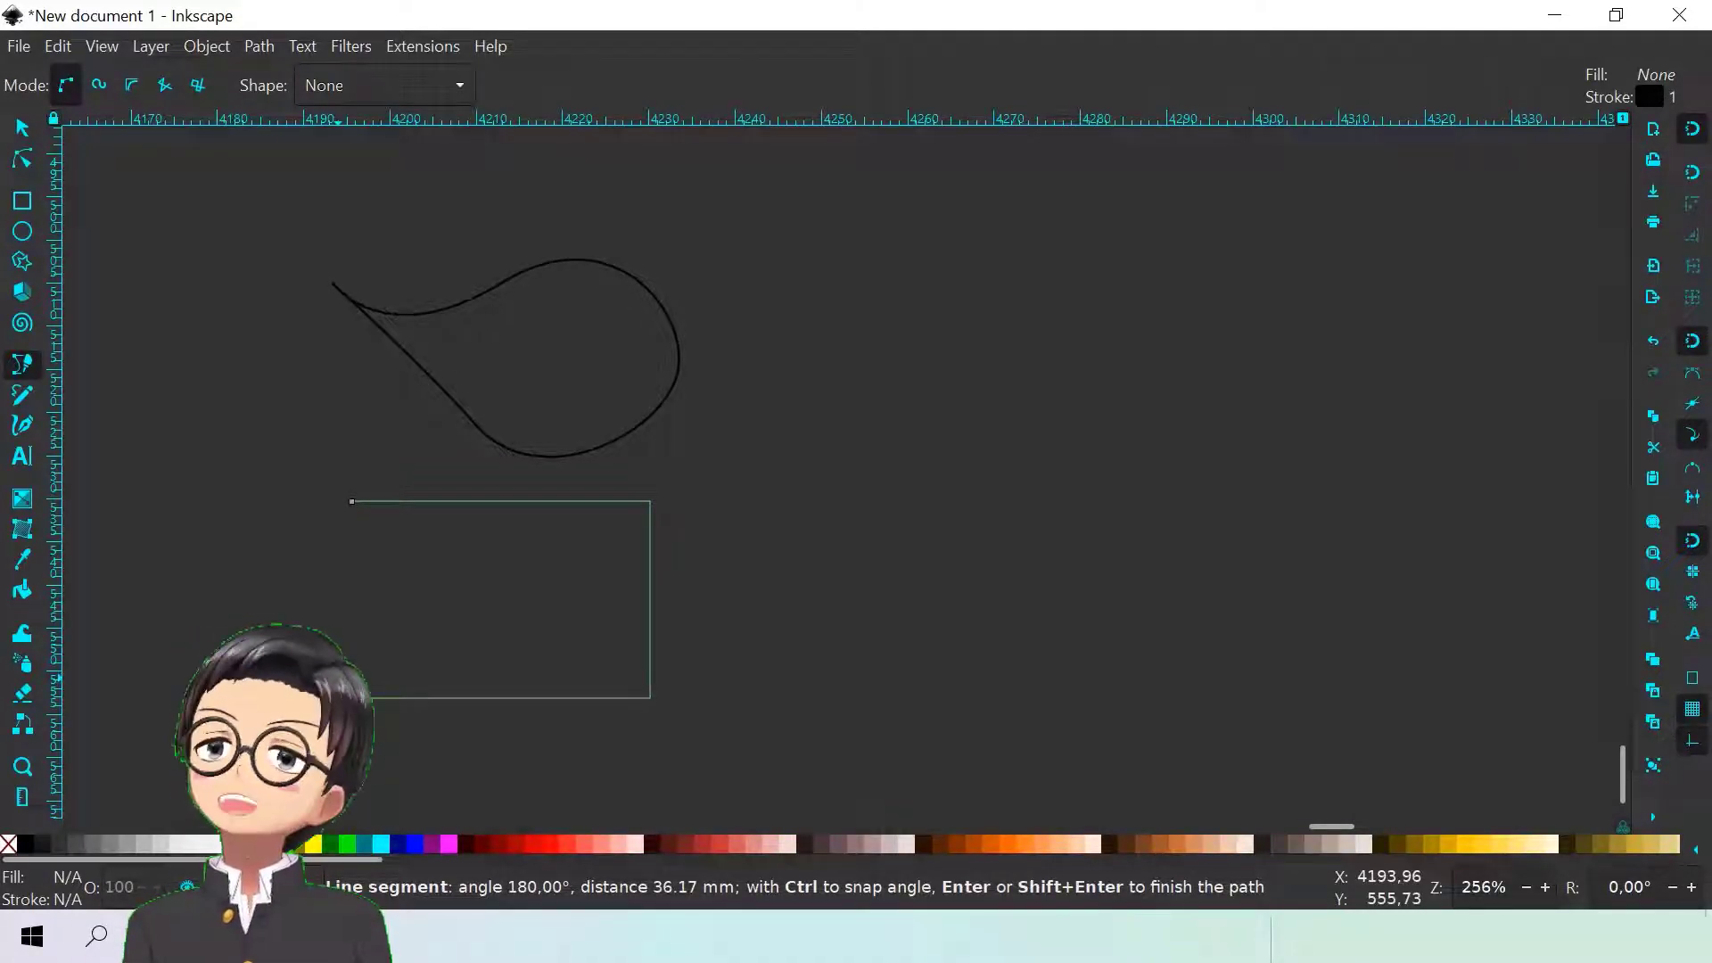
pyautogui.click(343, 697)
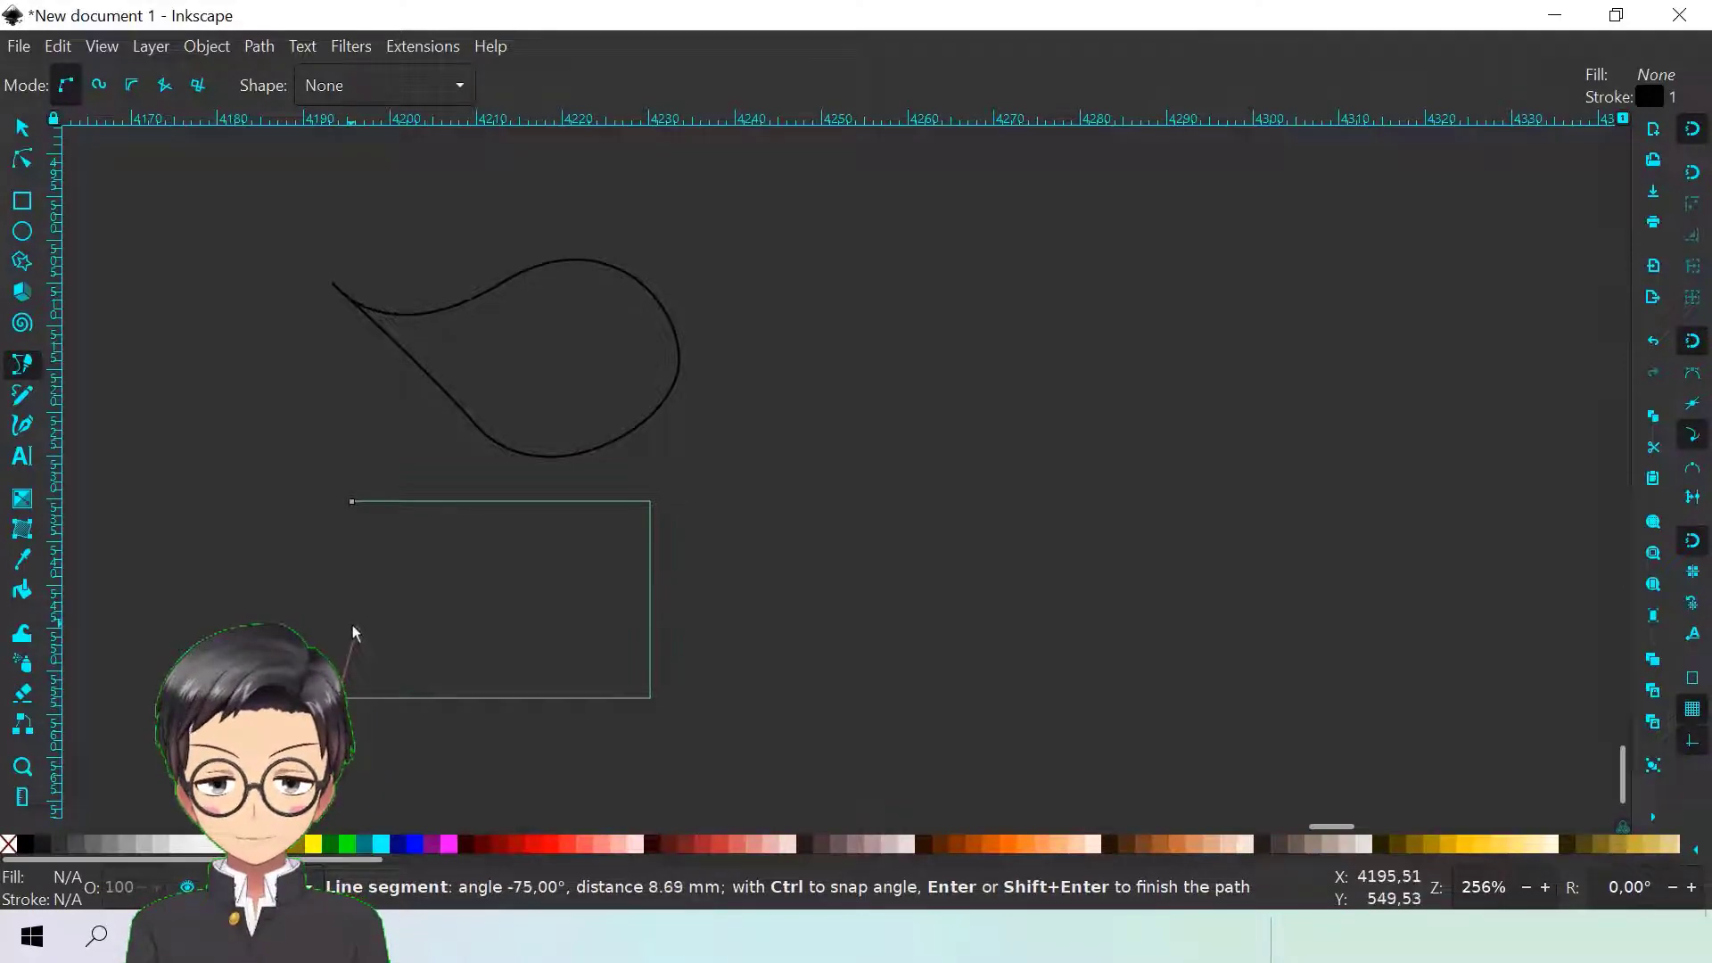
pyautogui.click(371, 548)
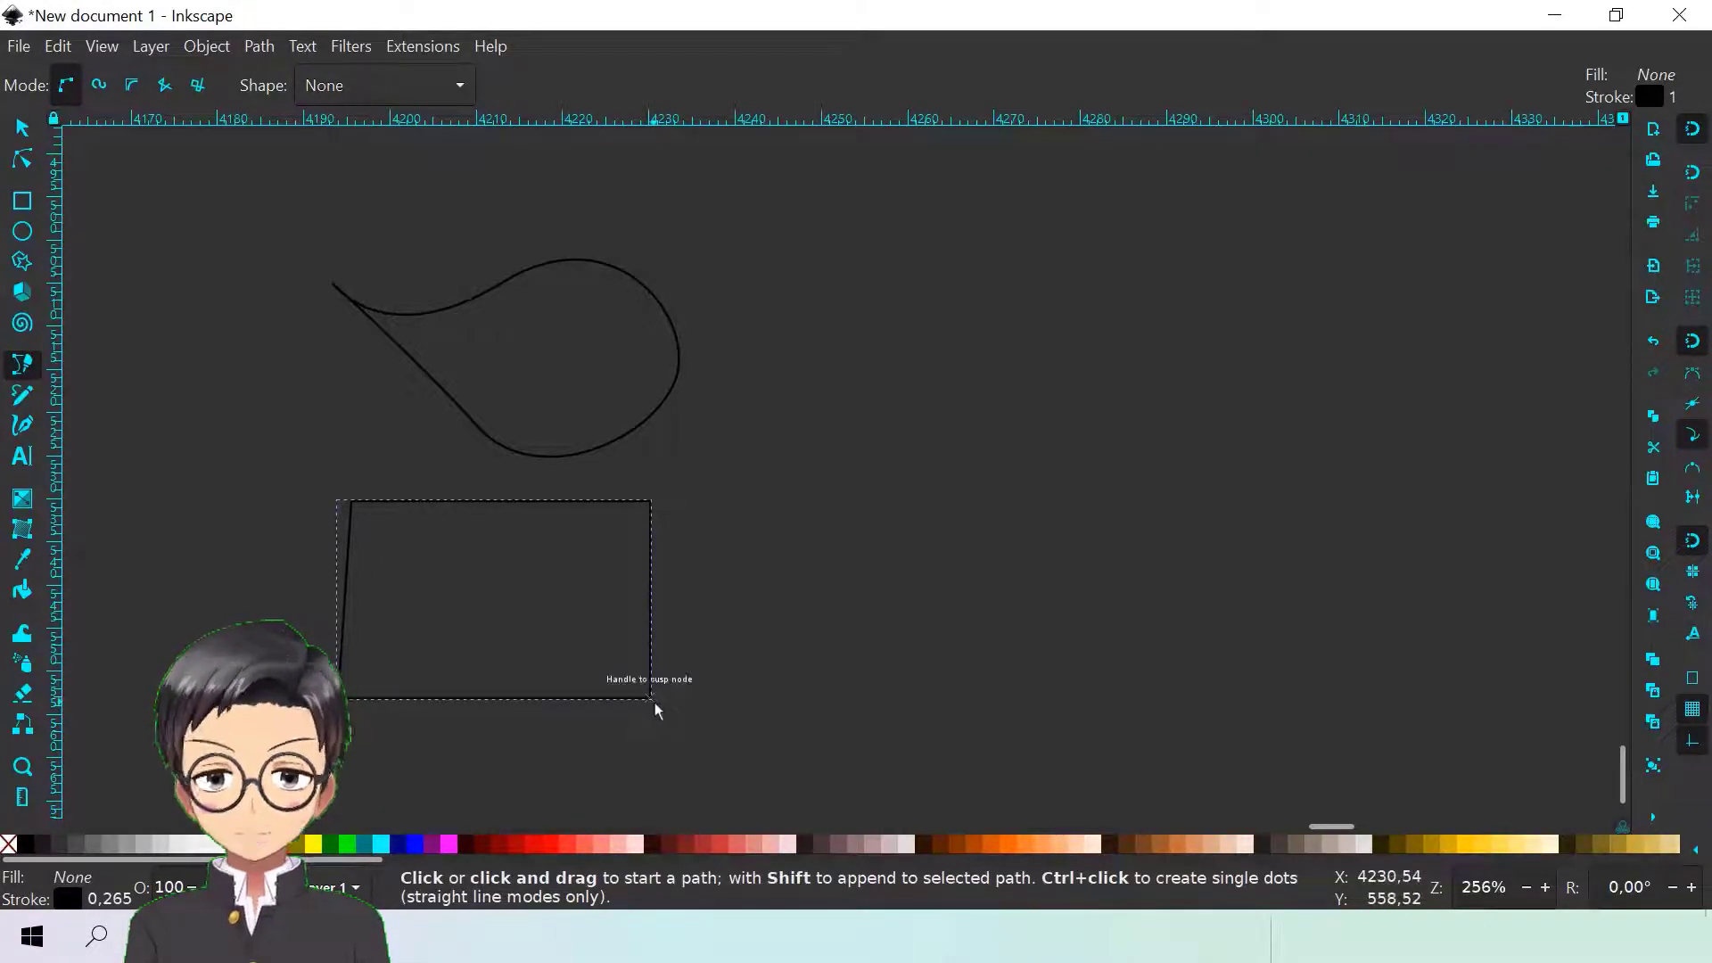
# Select both the teardrop and the four-sided path and delete them
pyautogui.click(22, 131)
pyautogui.moveTo(159, 206); pyautogui.dragTo(803, 814)
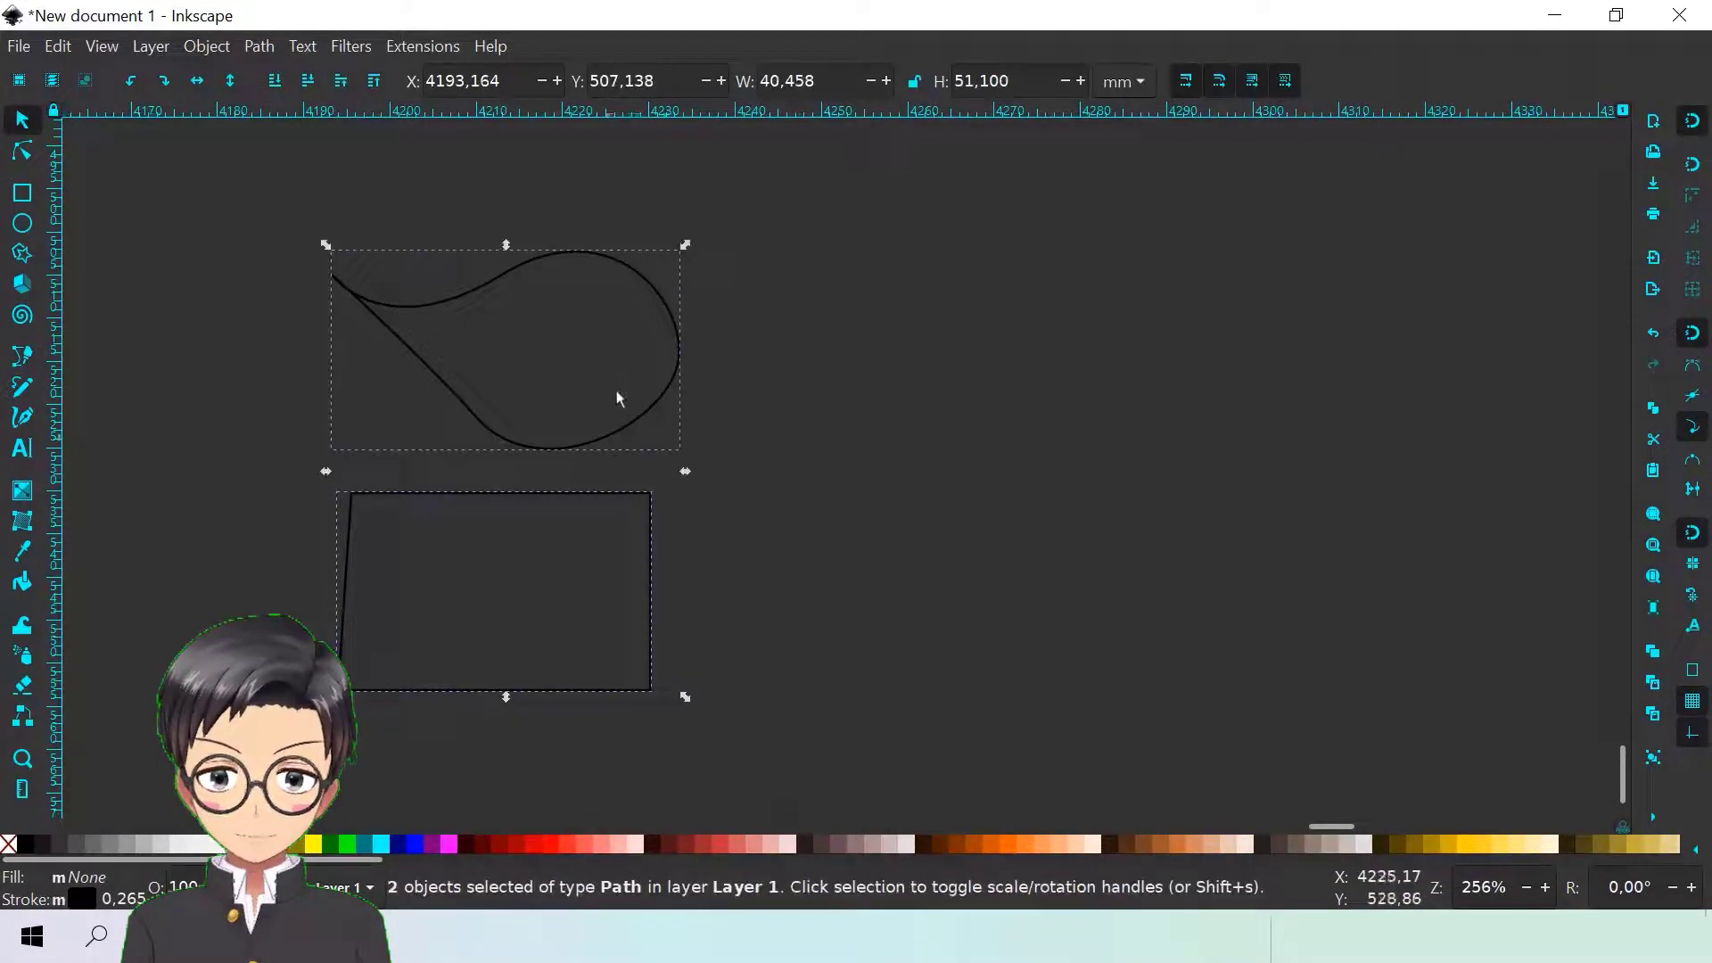
pyautogui.rightClick(672, 344)
pyautogui.click(679, 530)
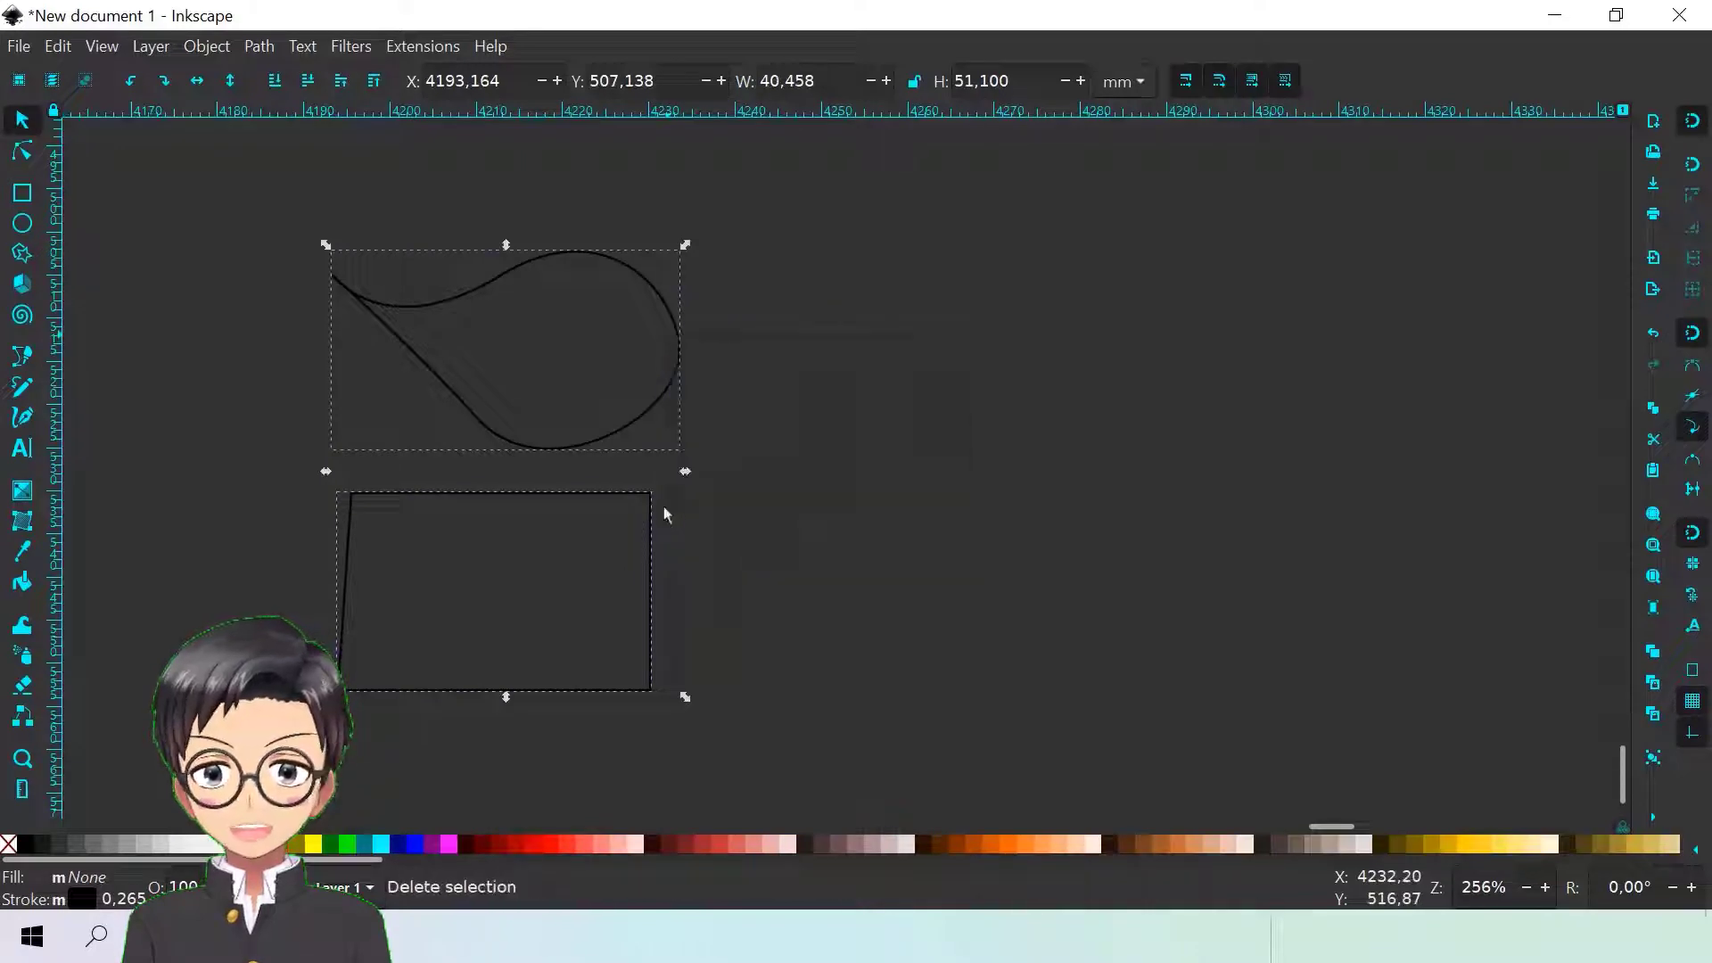
# Draw an open swirl of overlapping loops with the Pen tool in Spiro mode, about 26 mm wide and 25 mm high
pyautogui.click(22, 363)
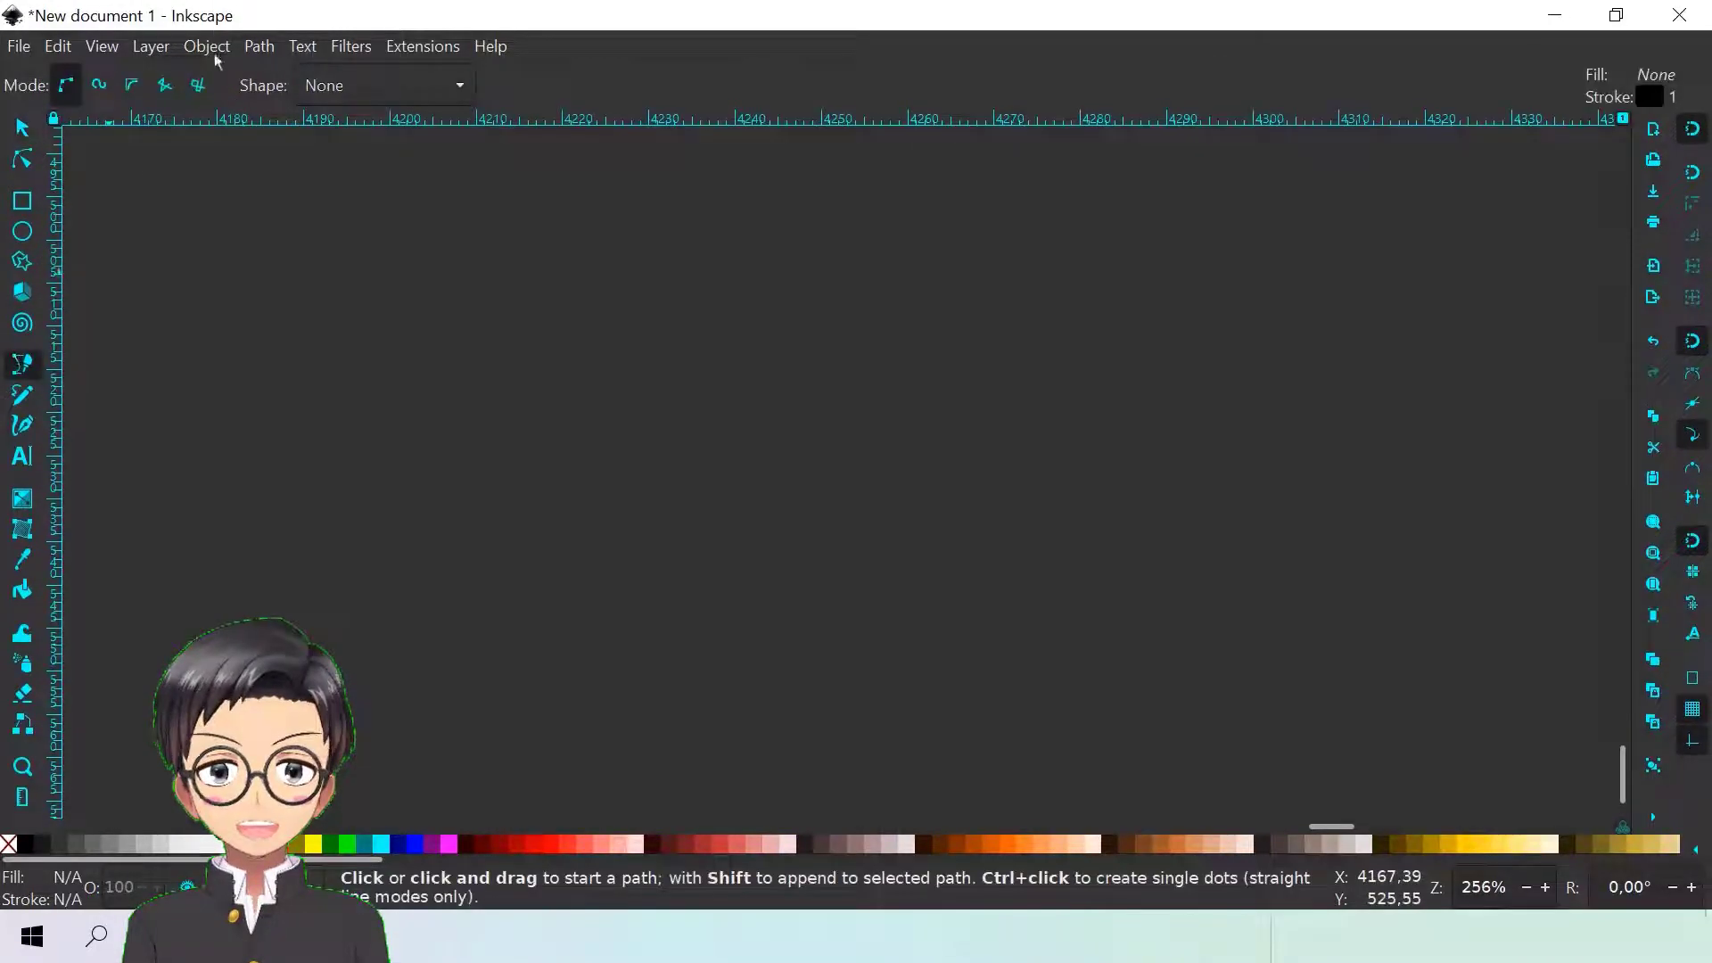
pyautogui.click(94, 87)
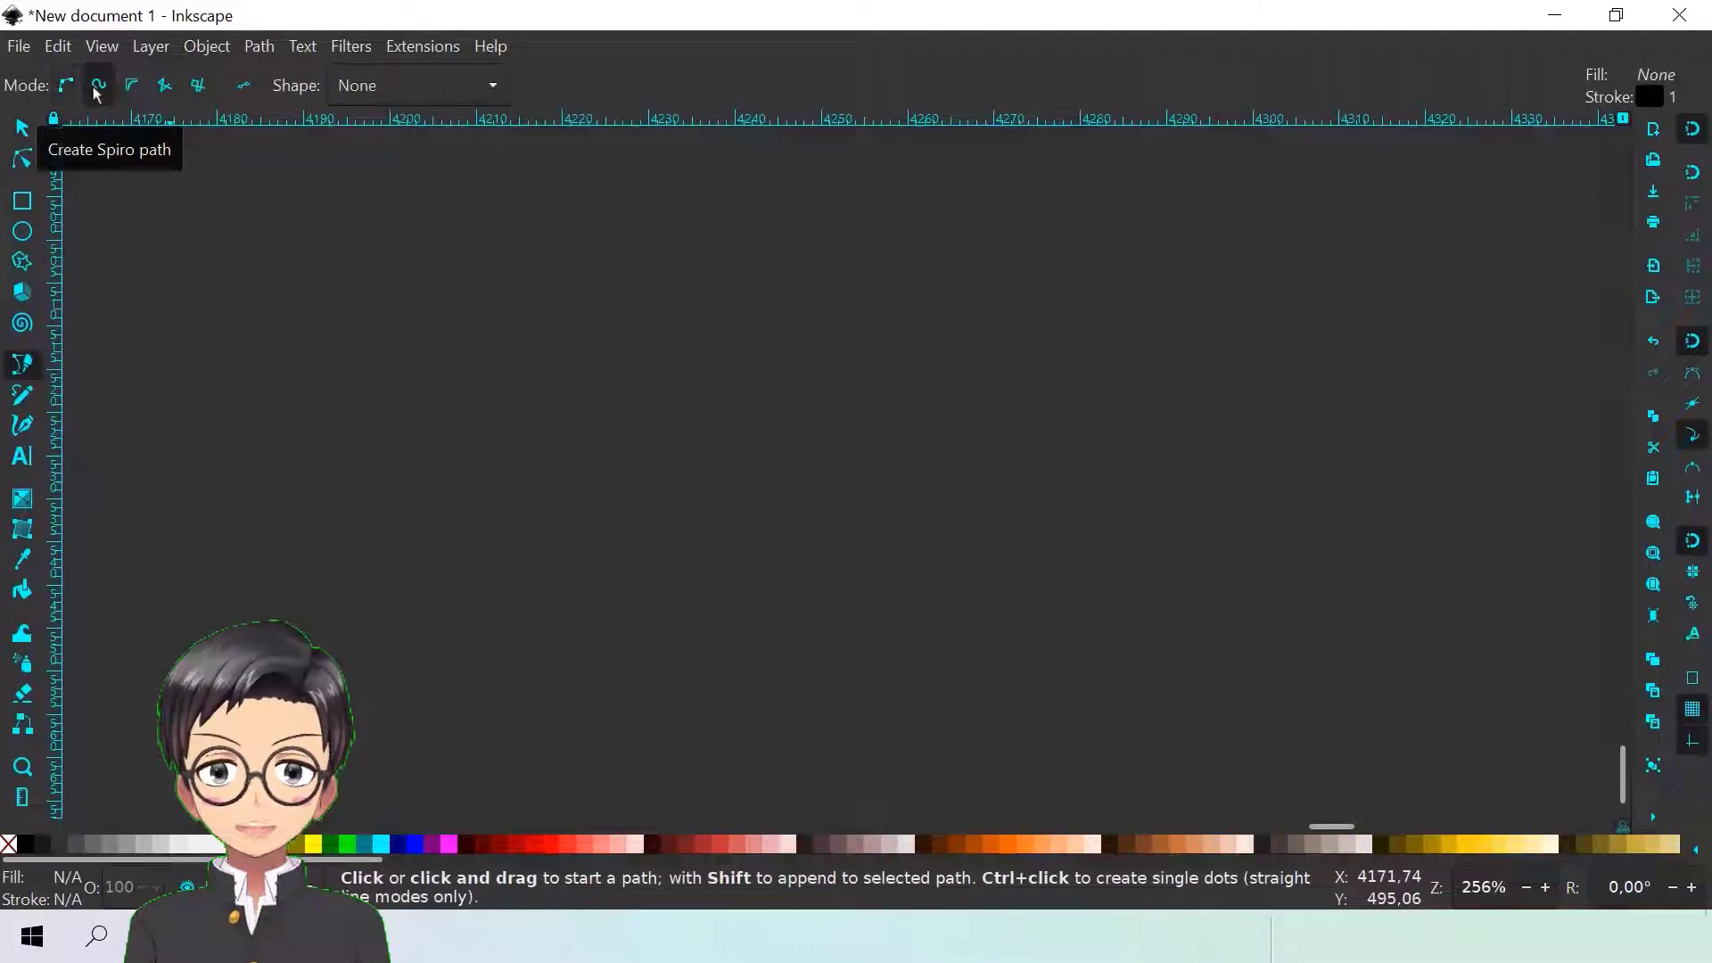
pyautogui.click(356, 348)
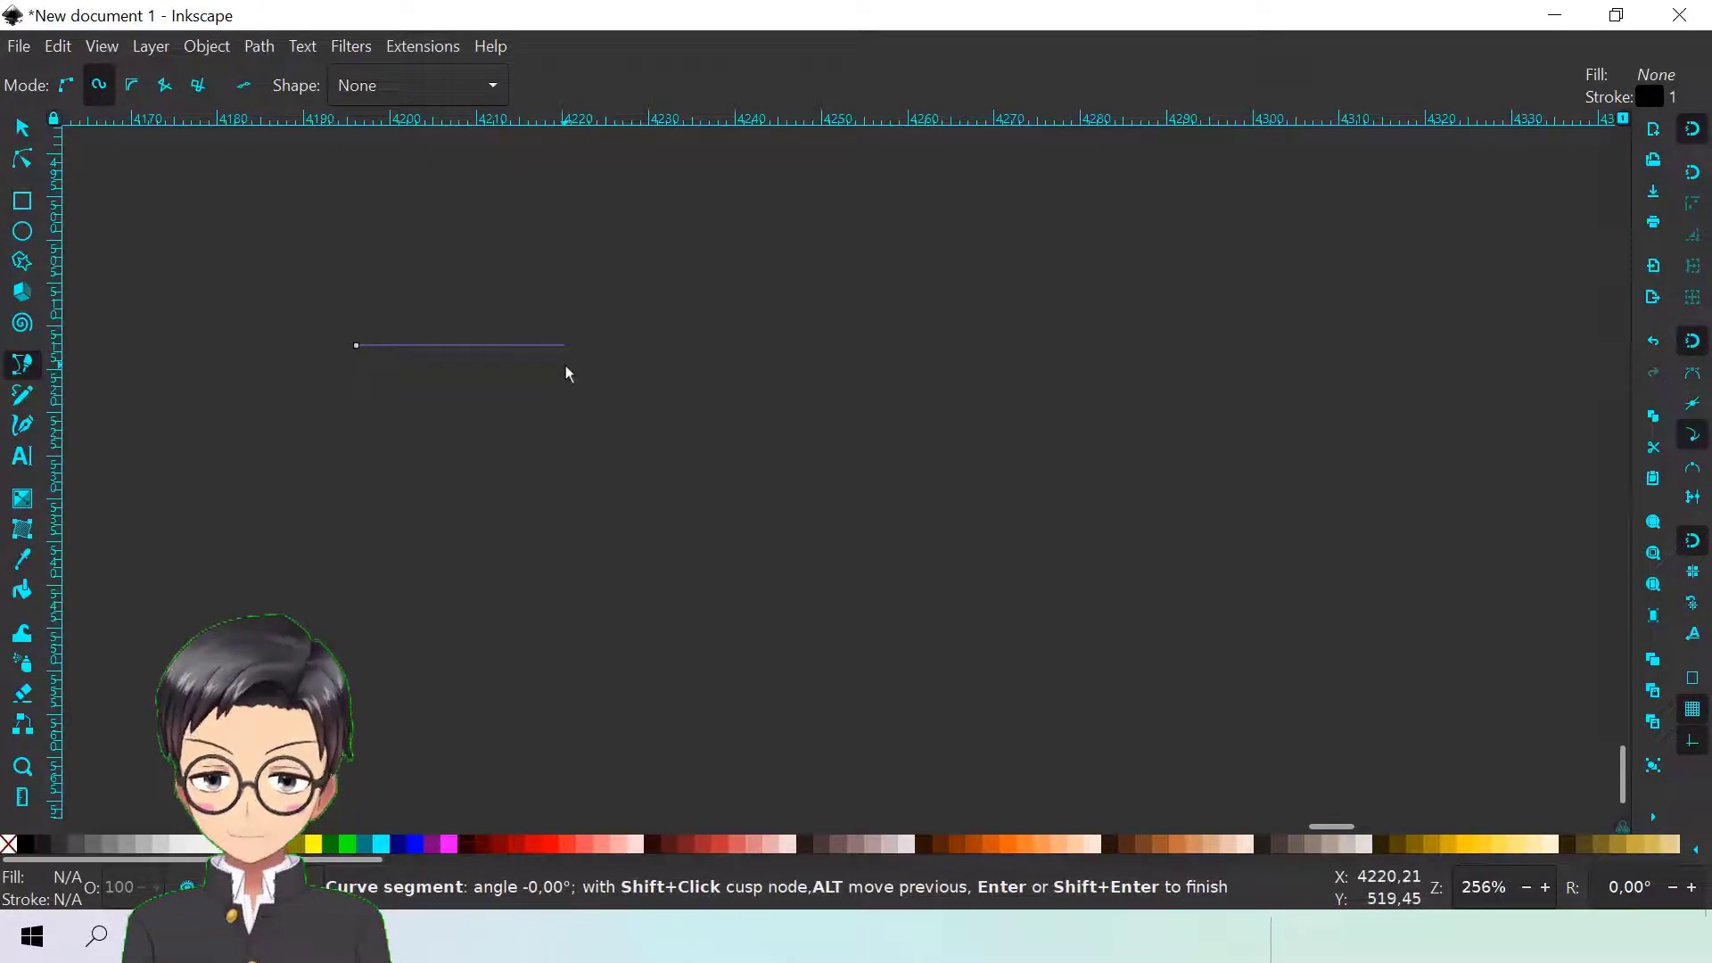
pyautogui.click(565, 371)
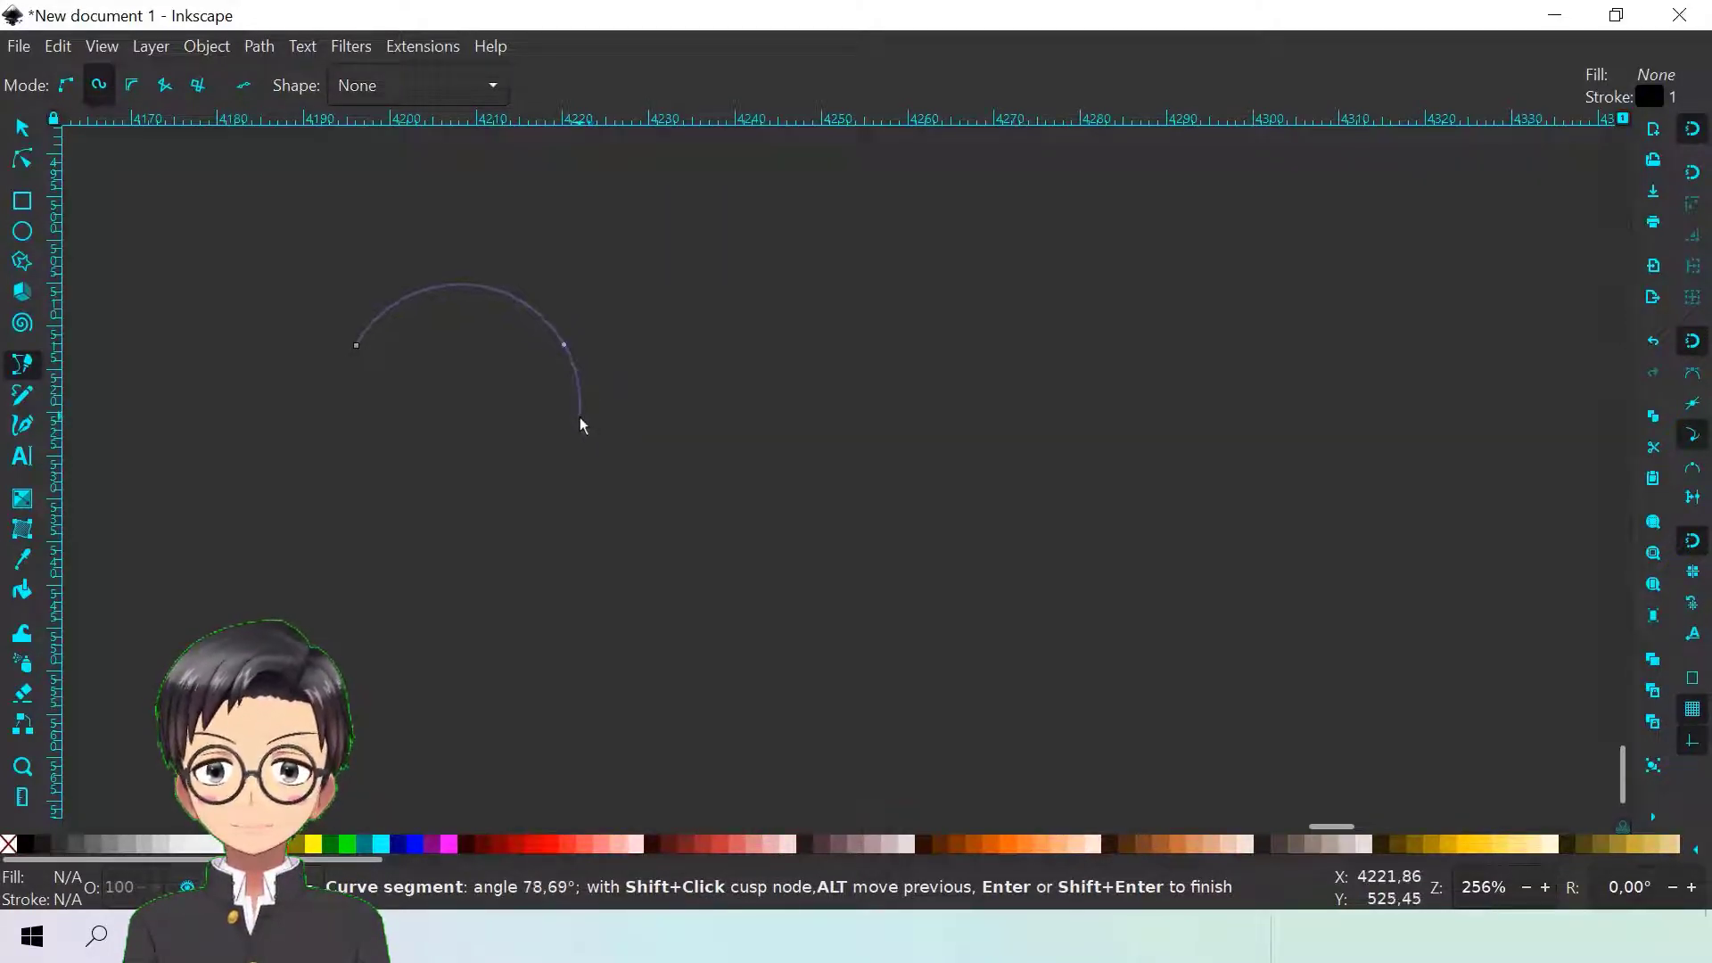
pyautogui.click(580, 416)
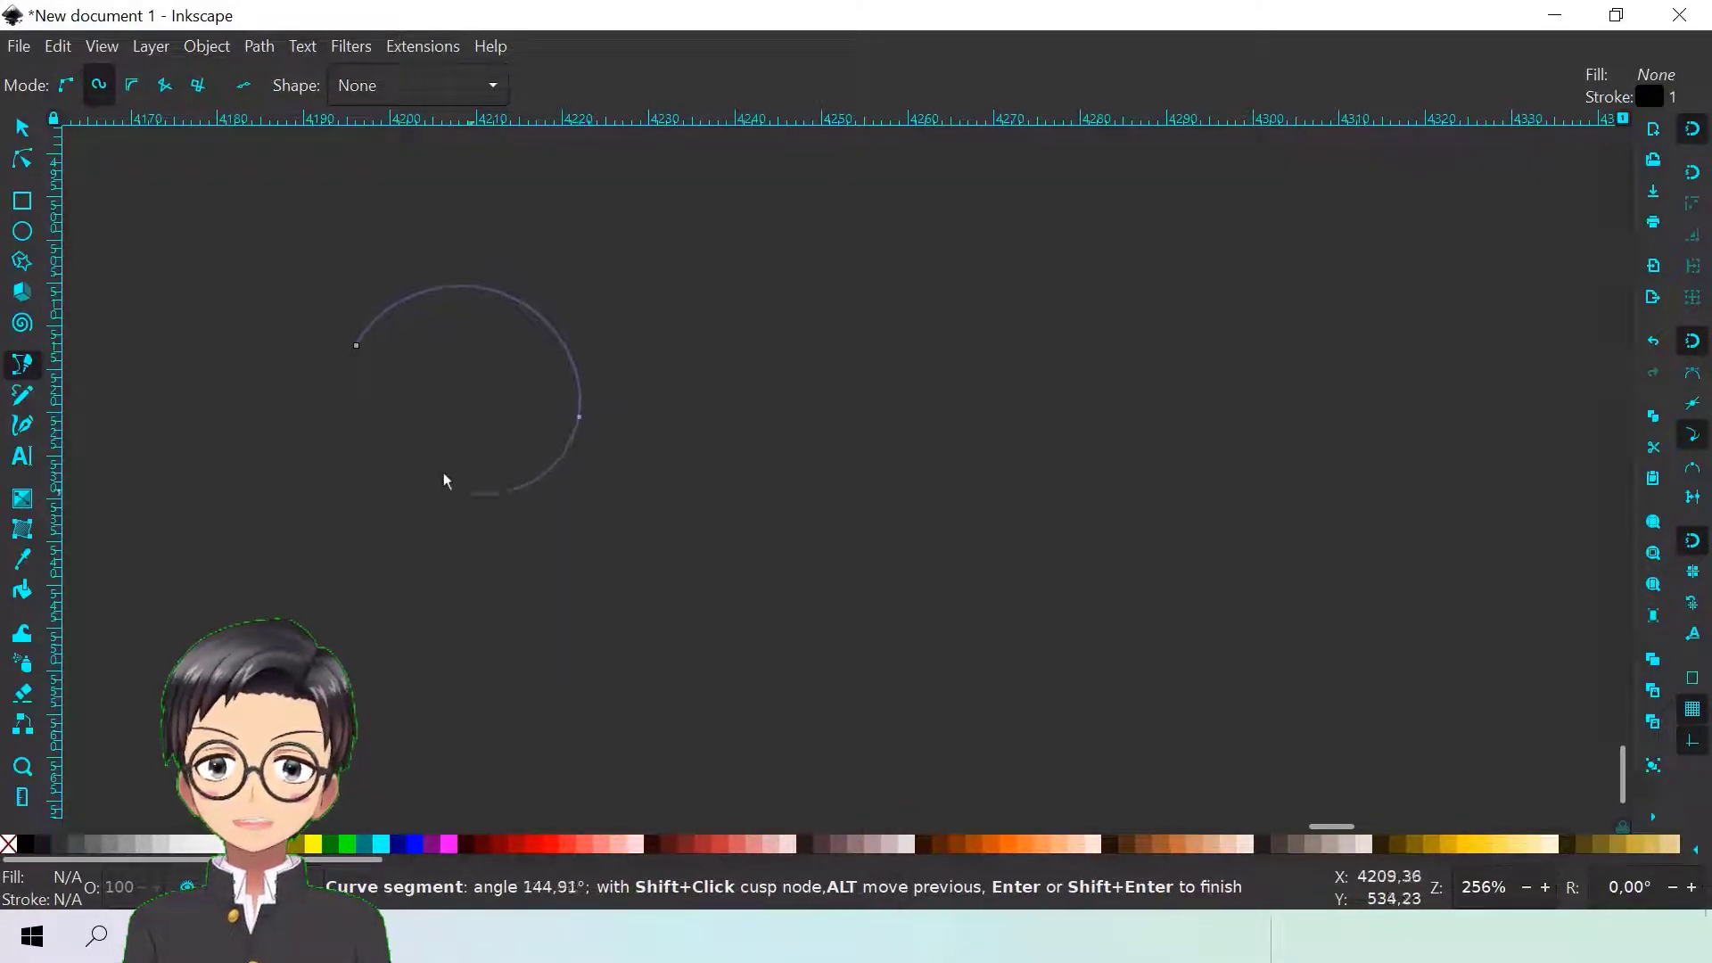
pyautogui.click(371, 366)
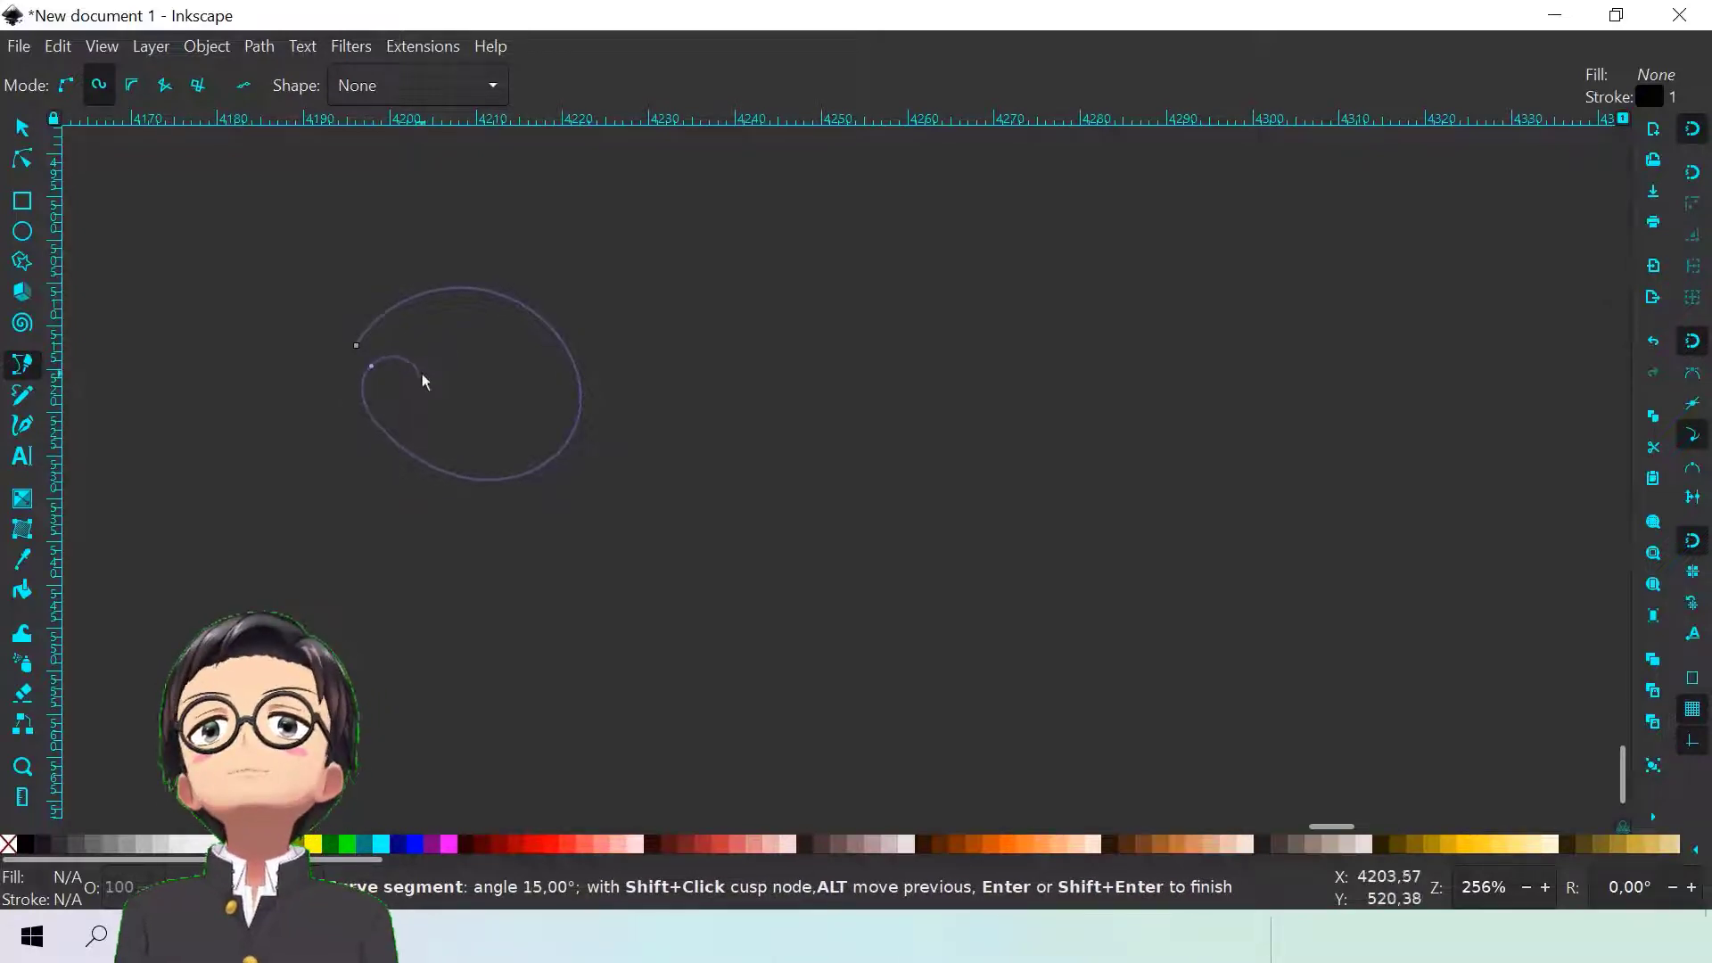
pyautogui.click(530, 385)
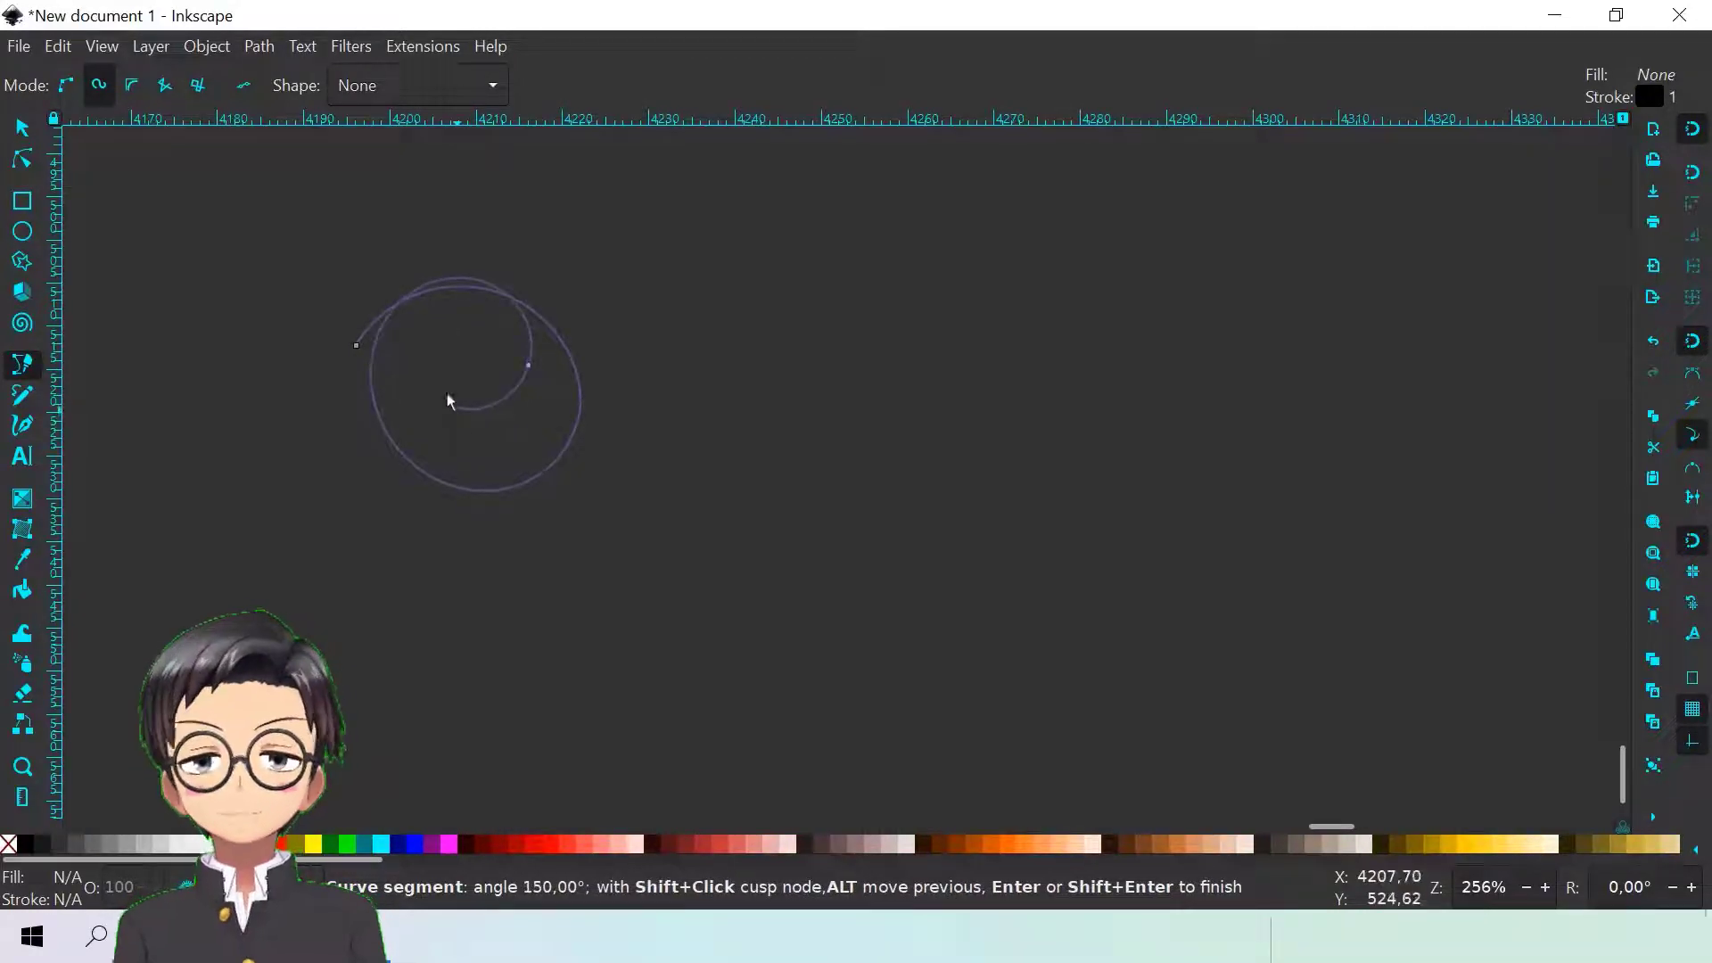
pyautogui.click(481, 363)
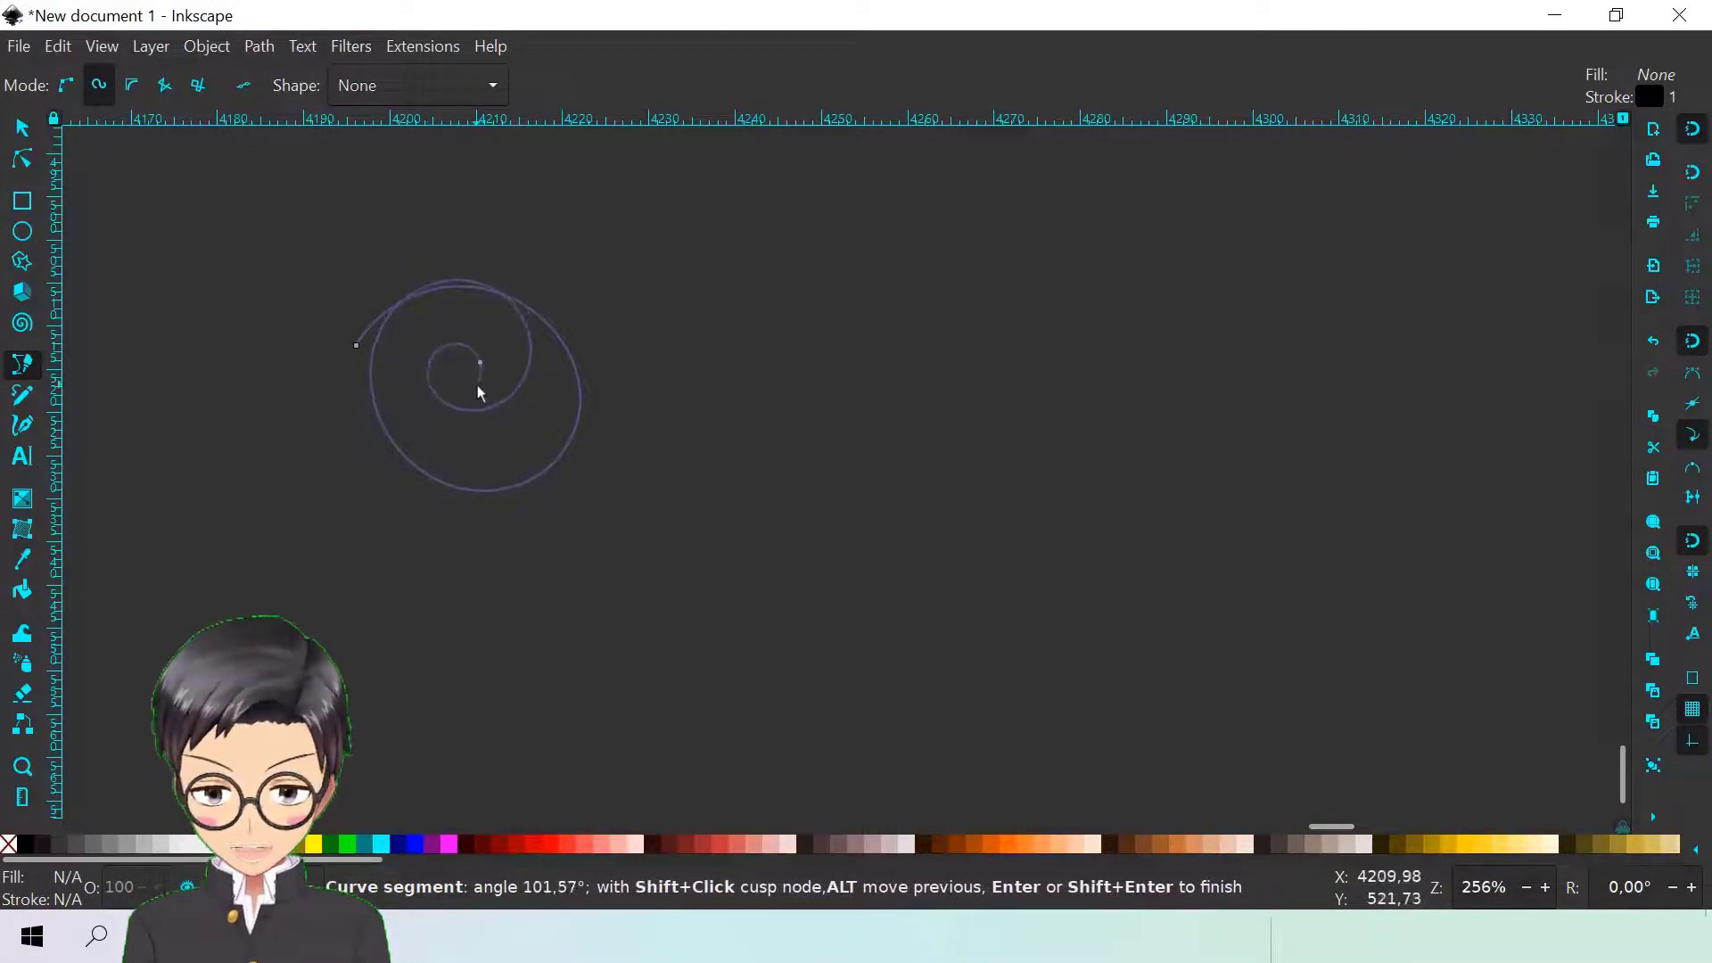
pyautogui.click(455, 365)
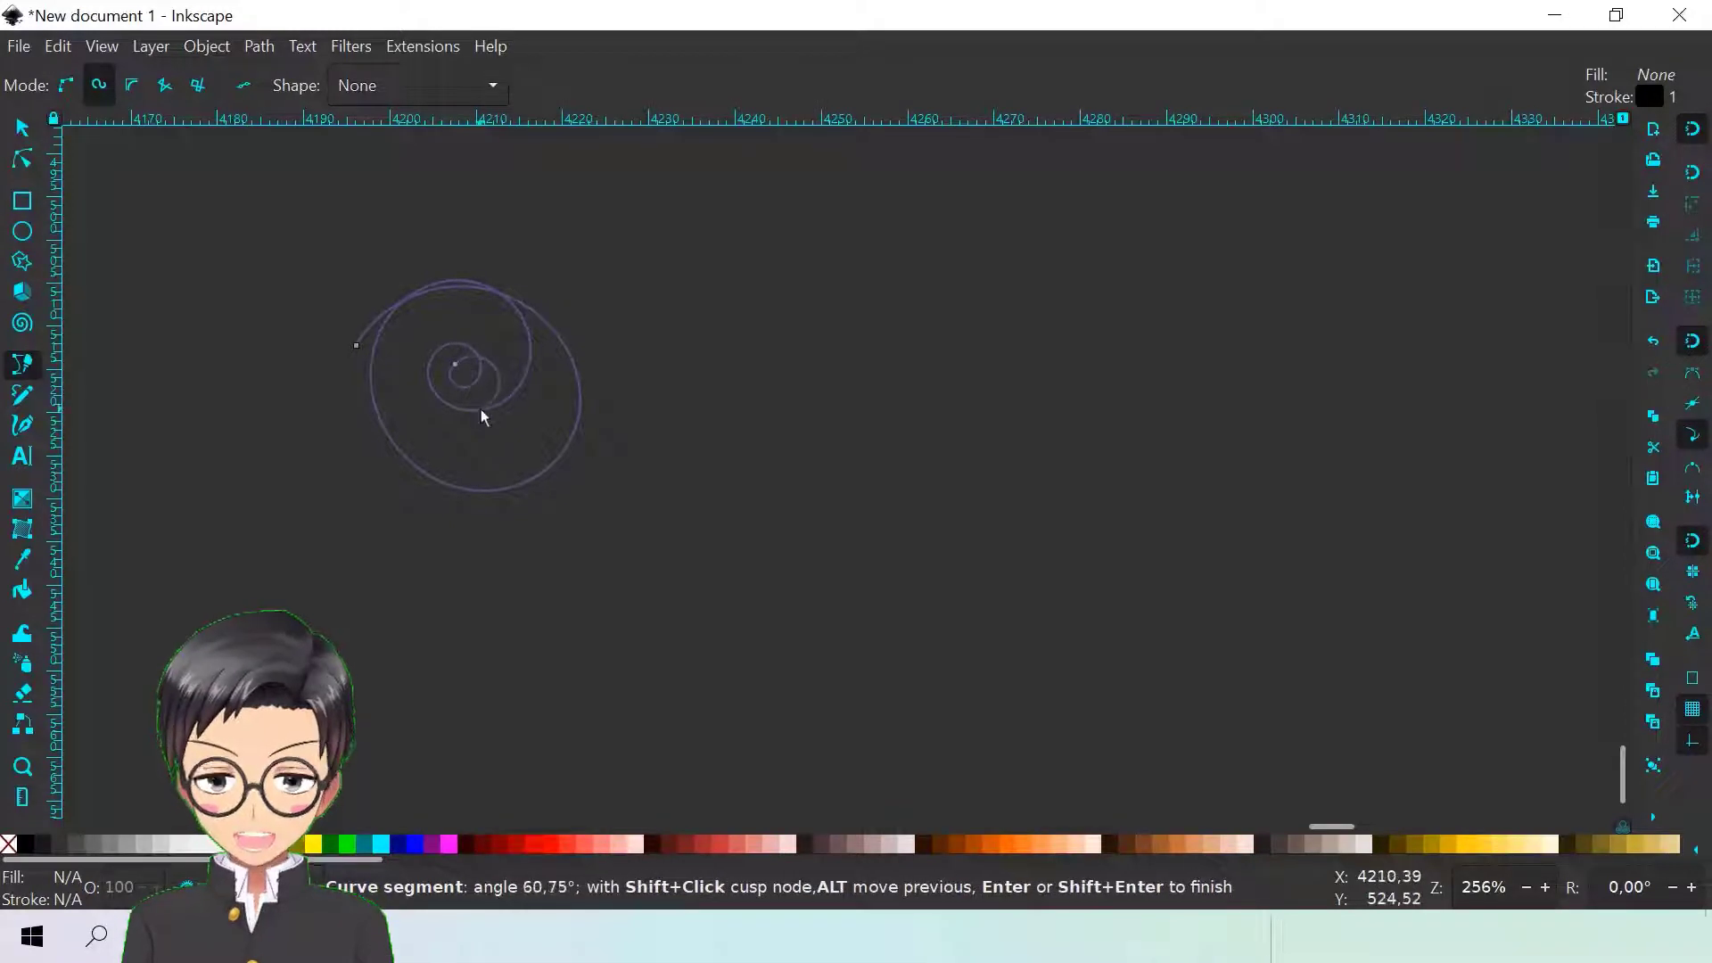
pyautogui.click(480, 409)
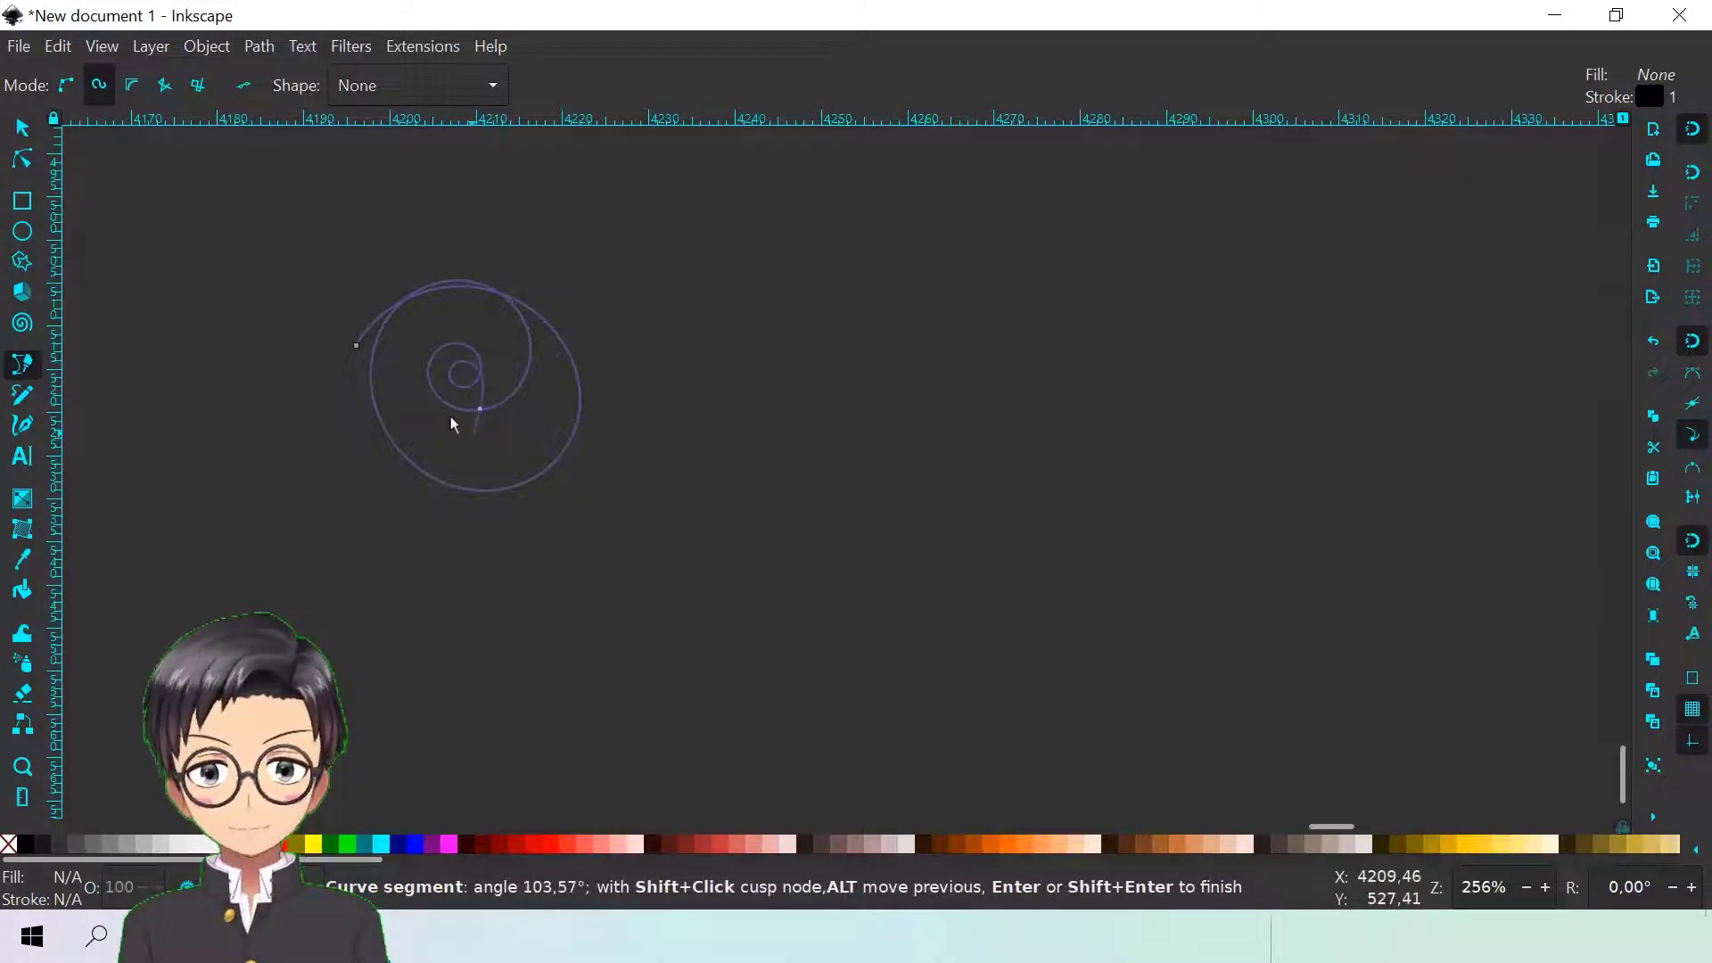
pyautogui.click(451, 416)
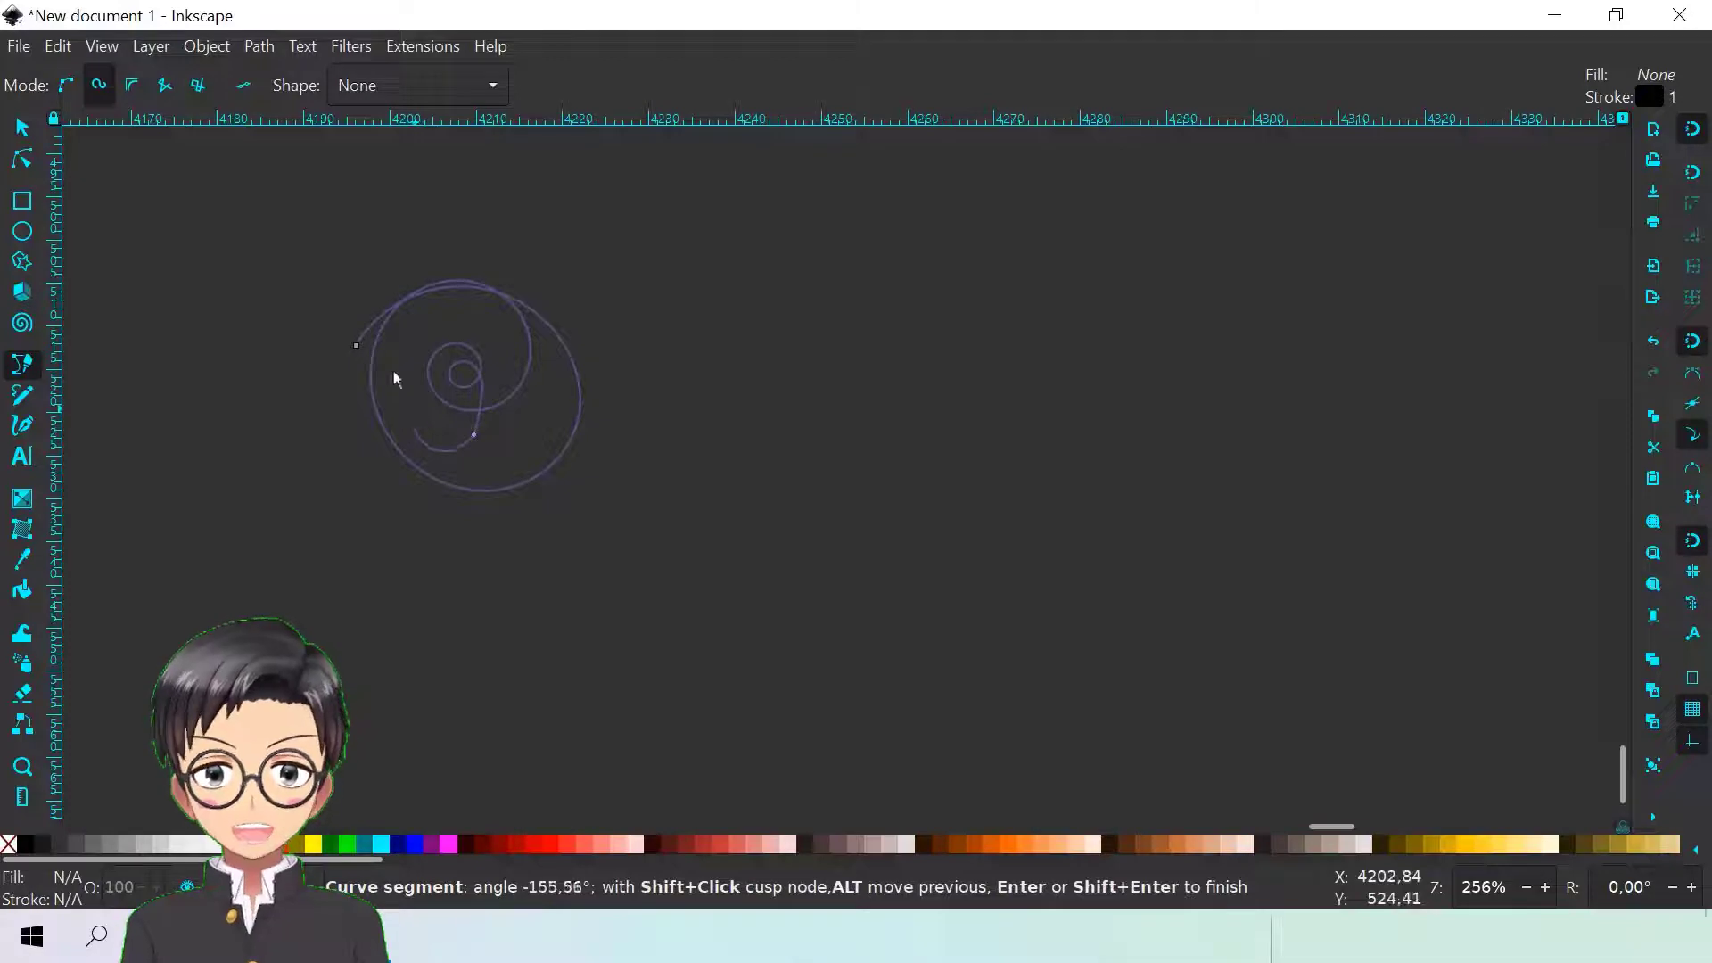
pyautogui.click(502, 337)
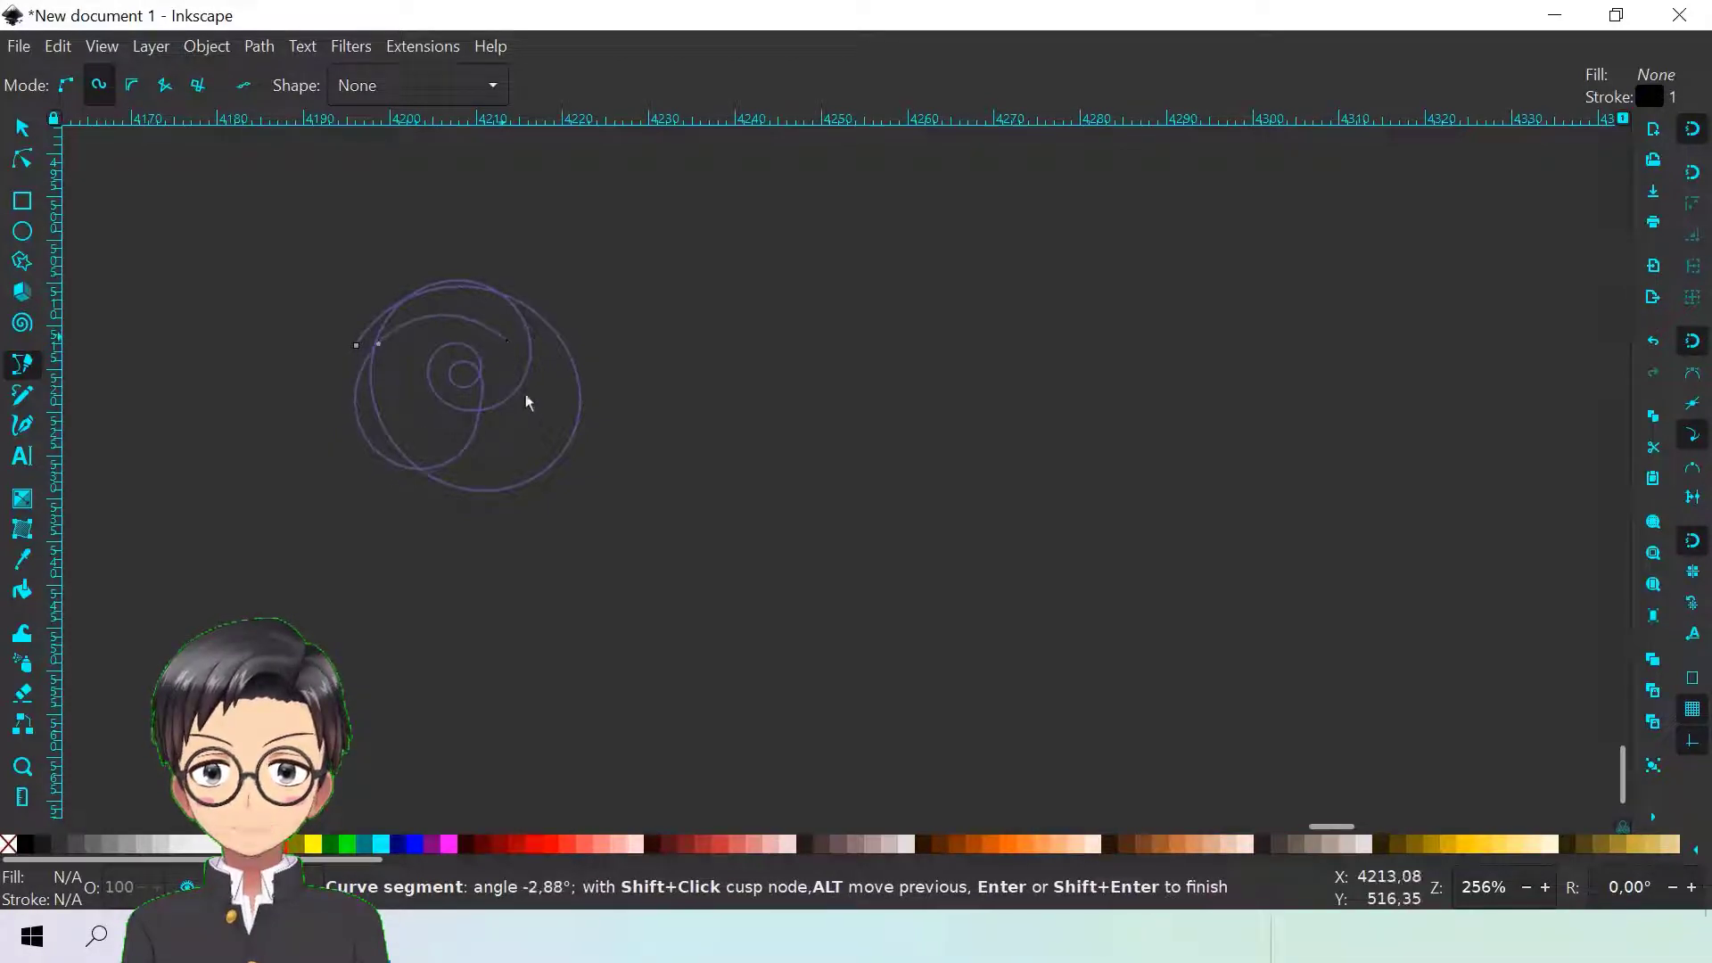
pyautogui.doubleClick(521, 442)
pyautogui.press('s')
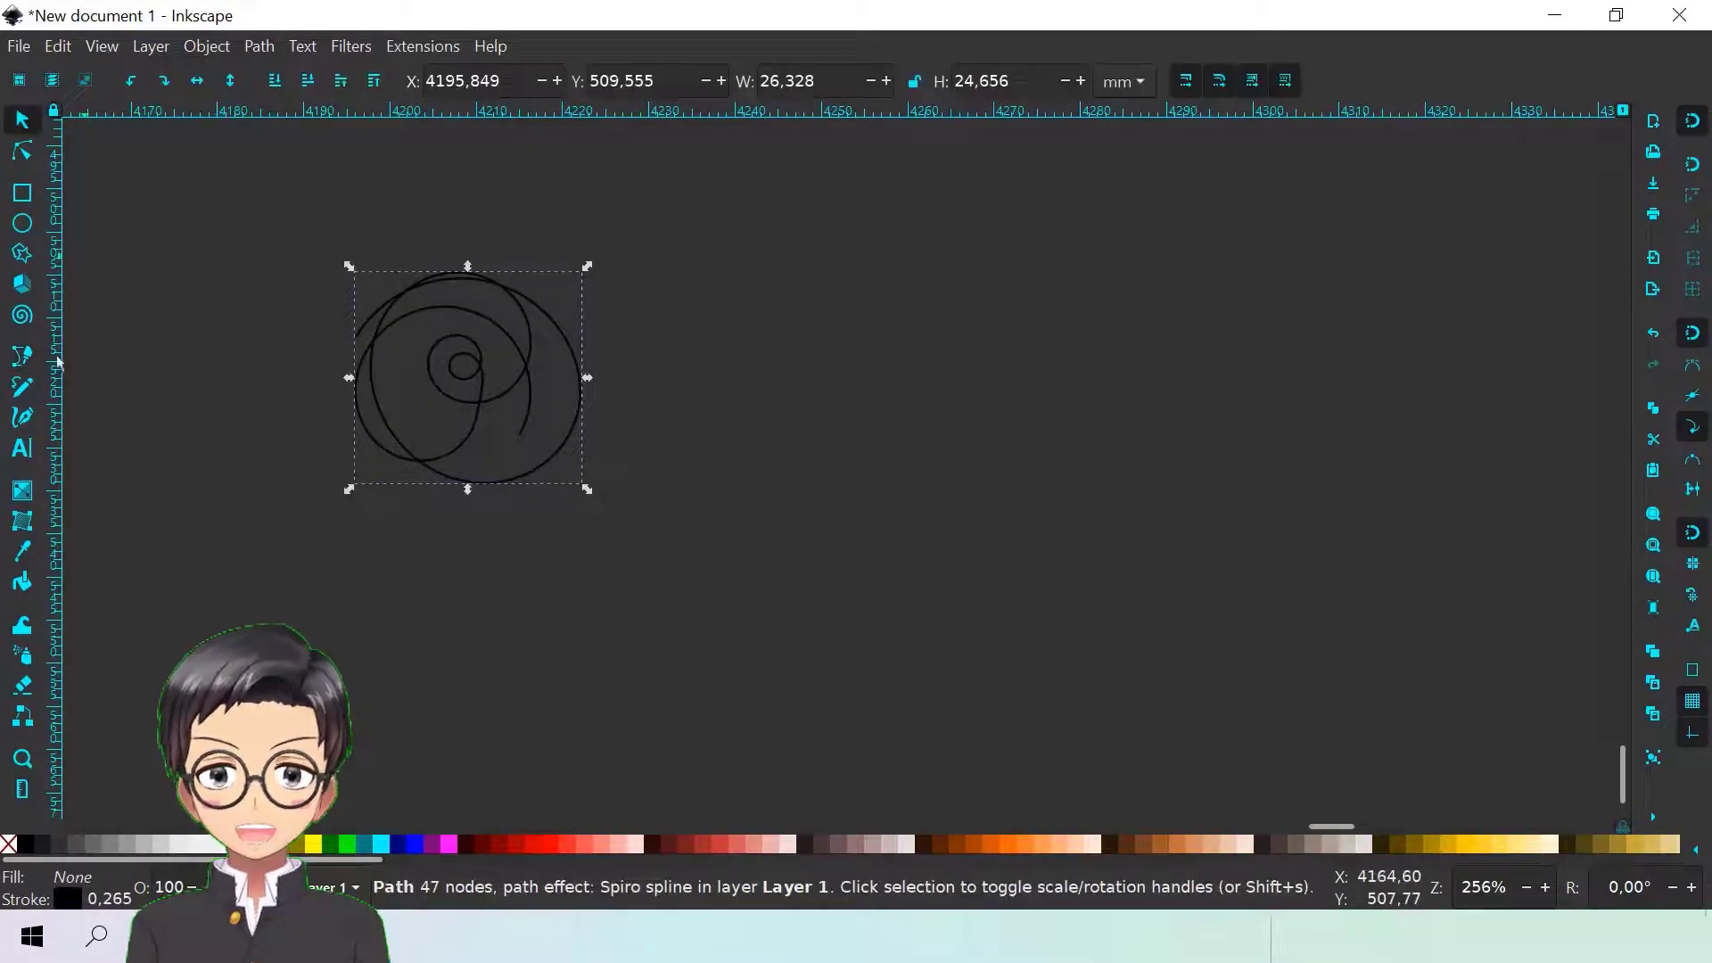
# Draw a closed, self-overlapping curve beside the swirl with the Pen tool in BSpline mode, about 65 mm wide and 42 mm high
pyautogui.click(23, 361)
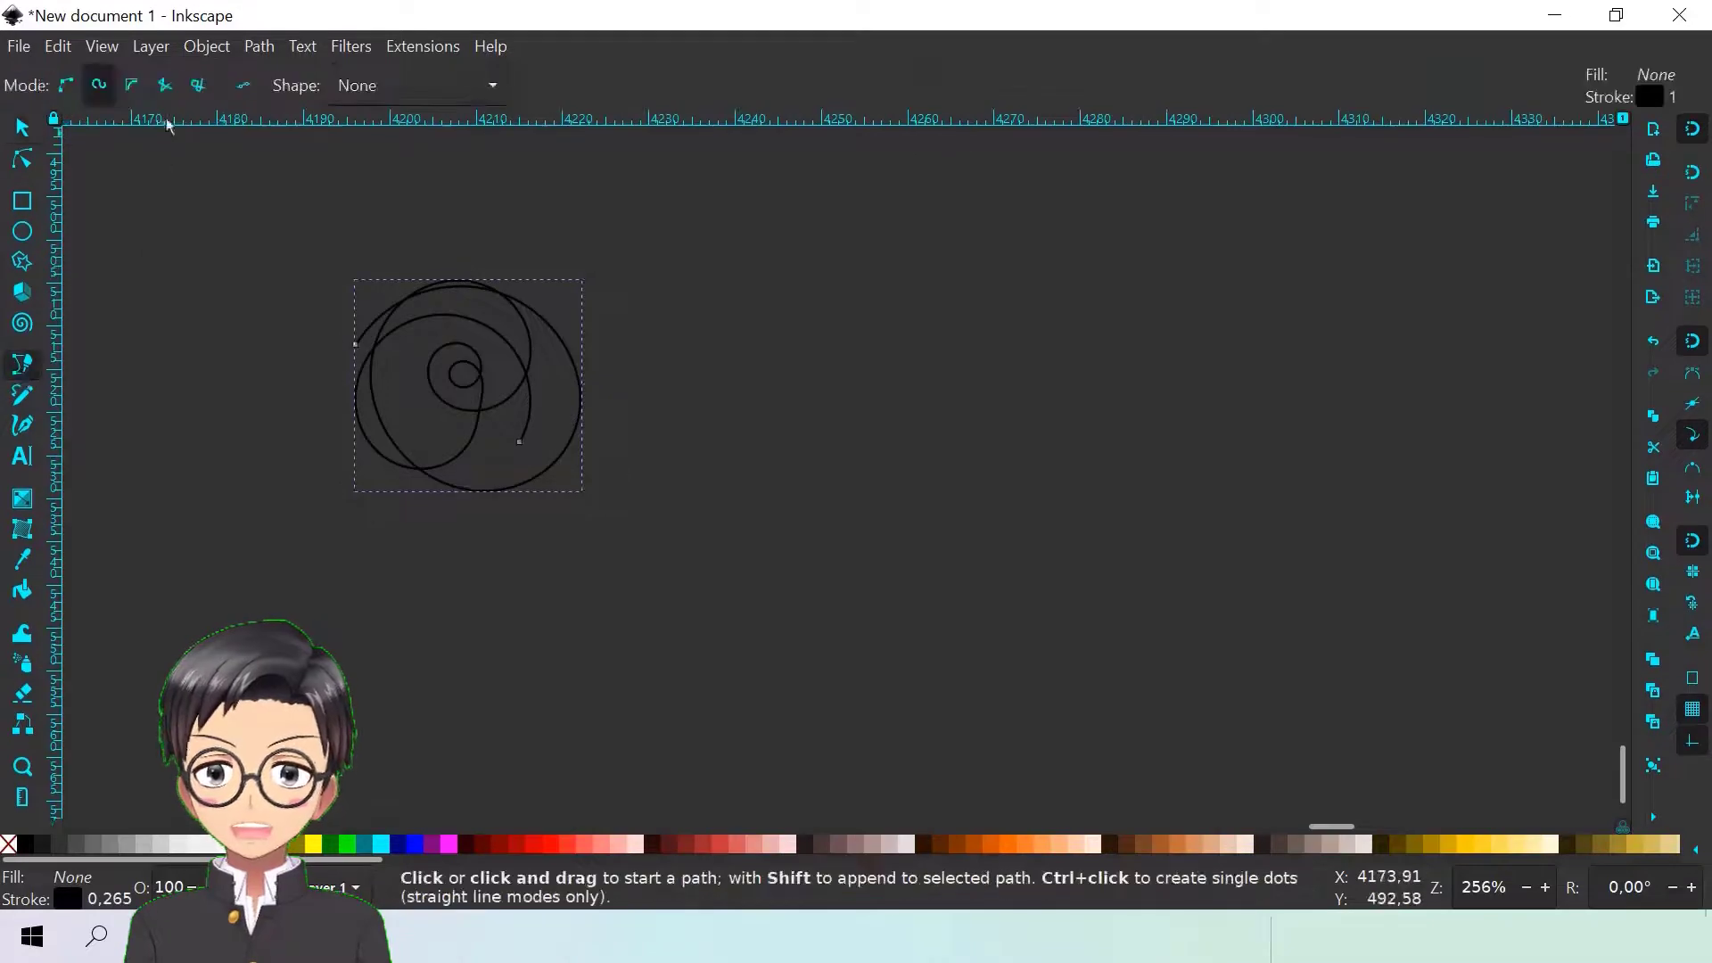
pyautogui.click(134, 89)
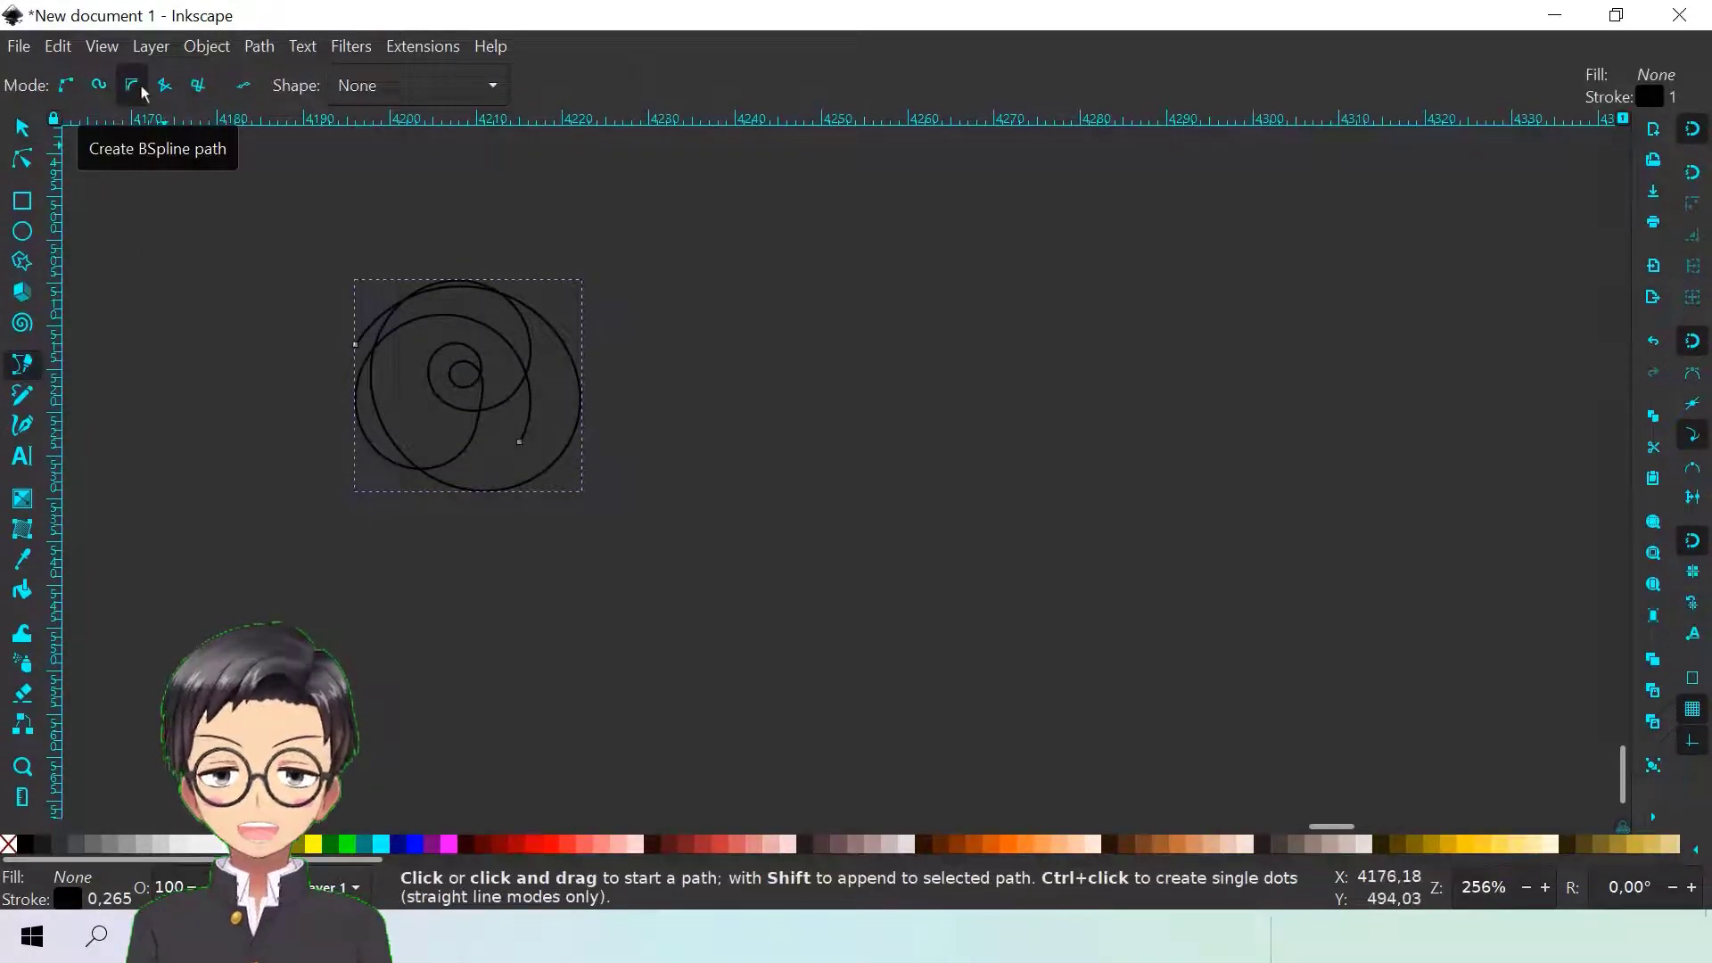
pyautogui.click(669, 358)
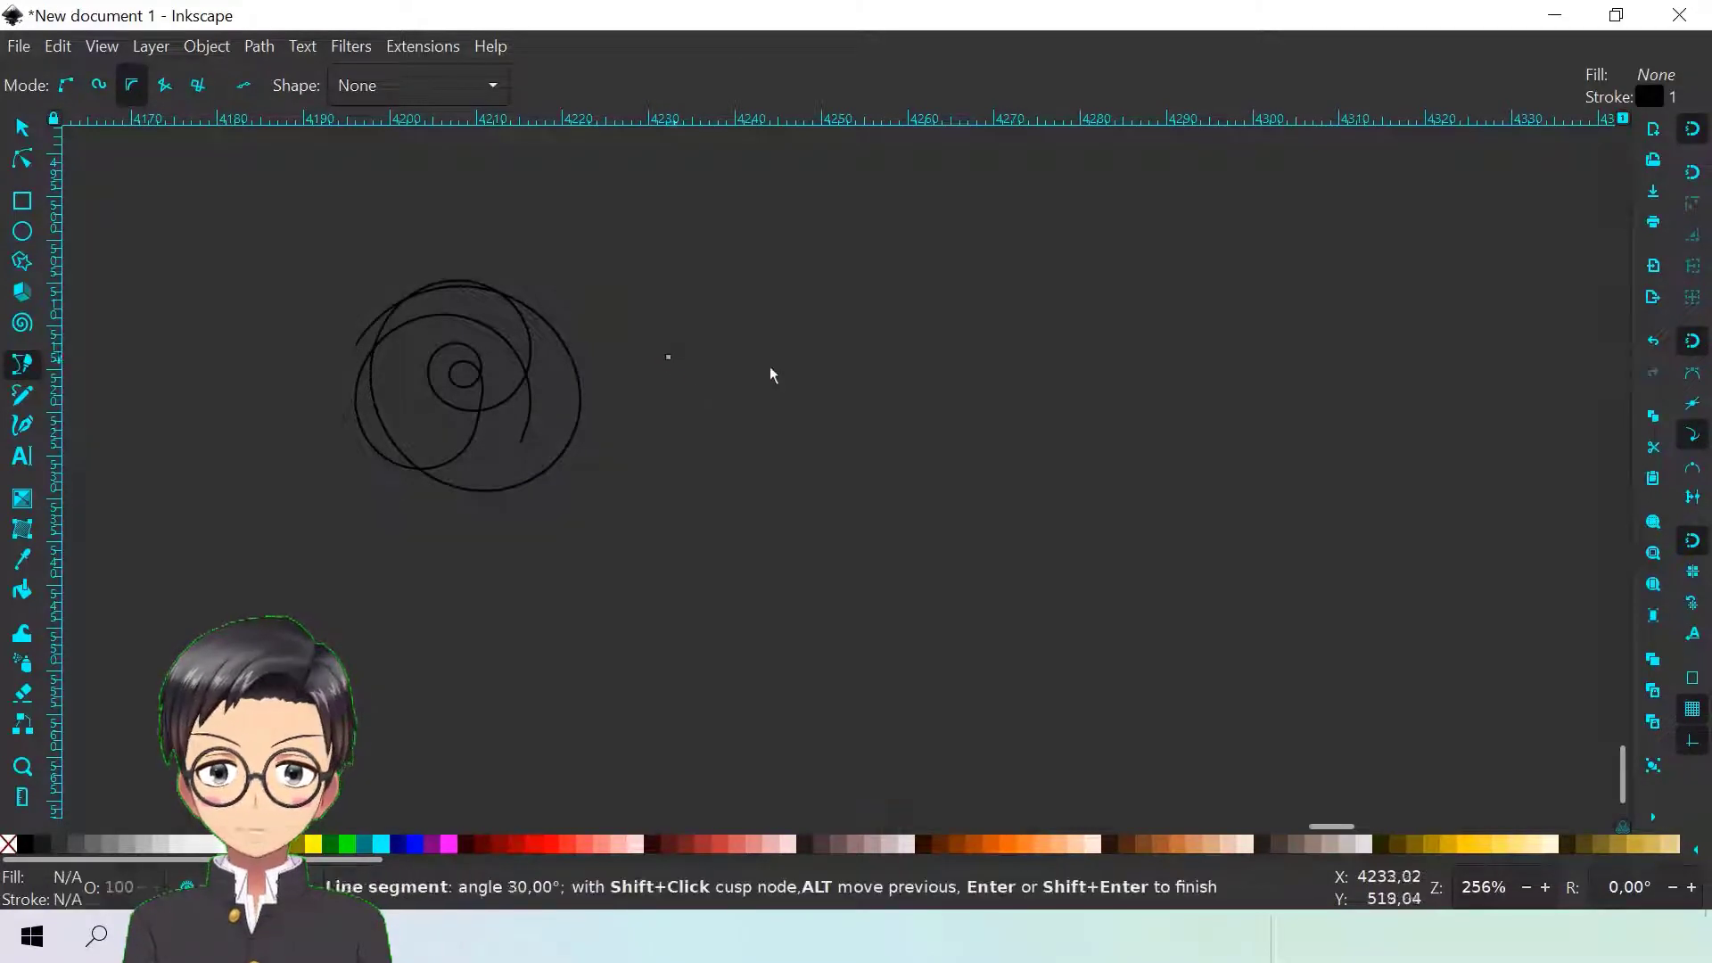
pyautogui.click(1077, 352)
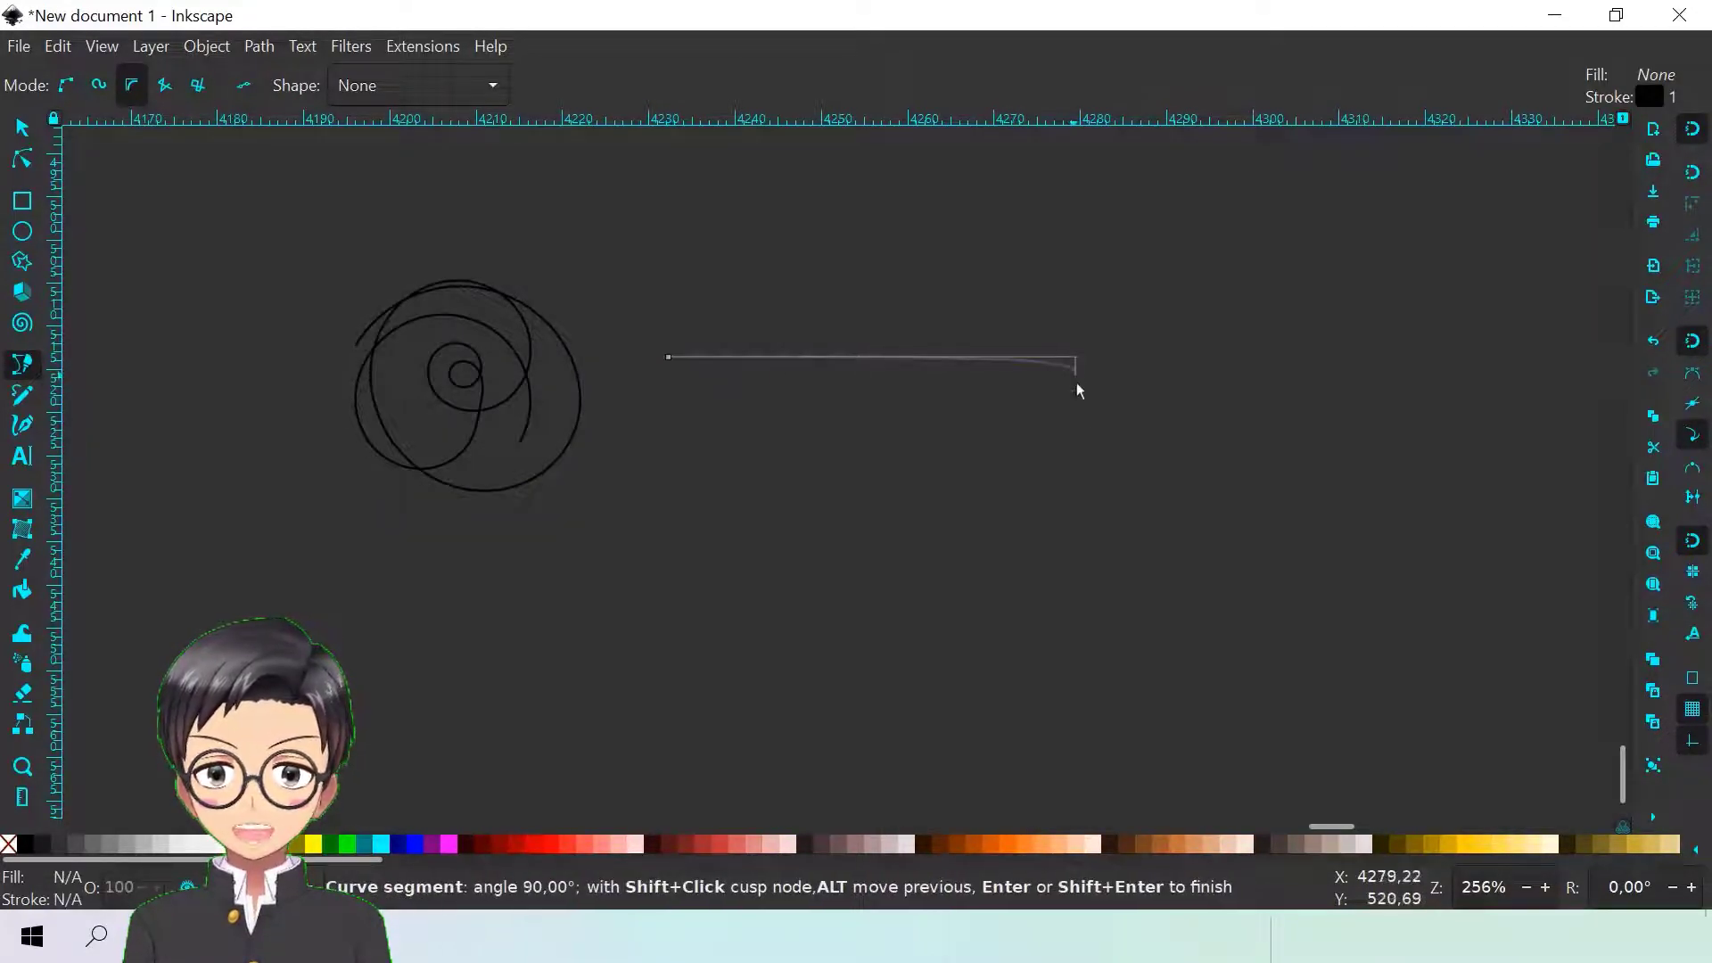
pyautogui.click(1125, 546)
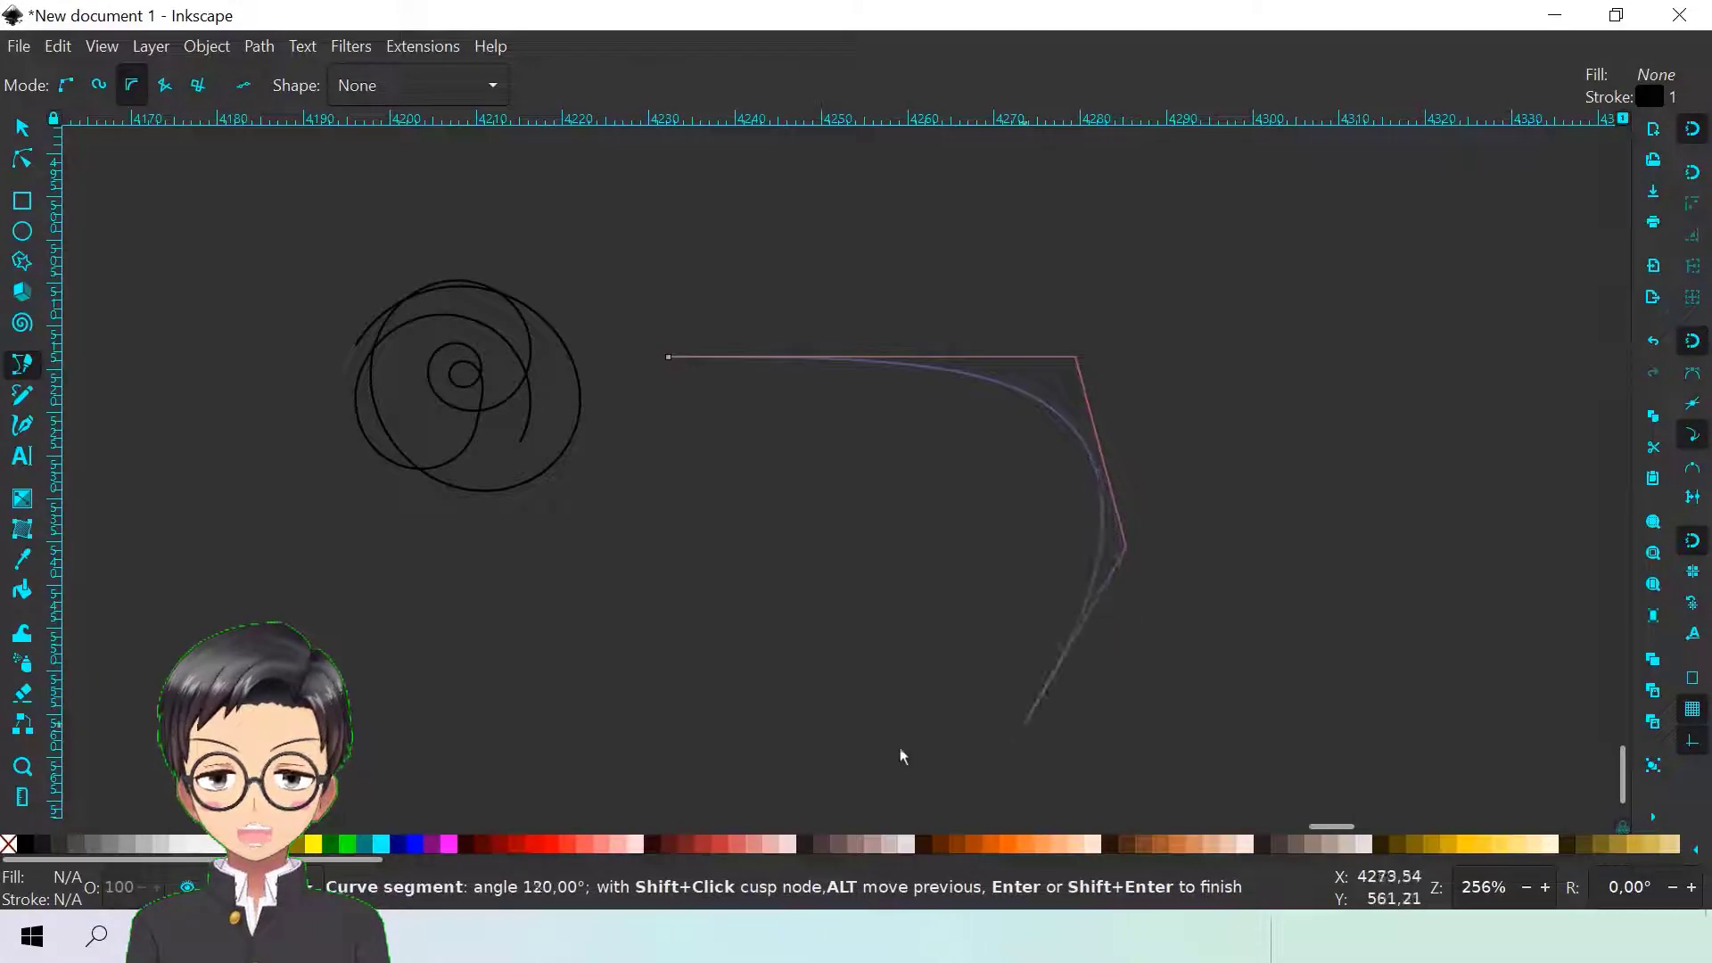
pyautogui.keyDown('ctrl'); pyautogui.click(685, 576); pyautogui.keyUp('ctrl')
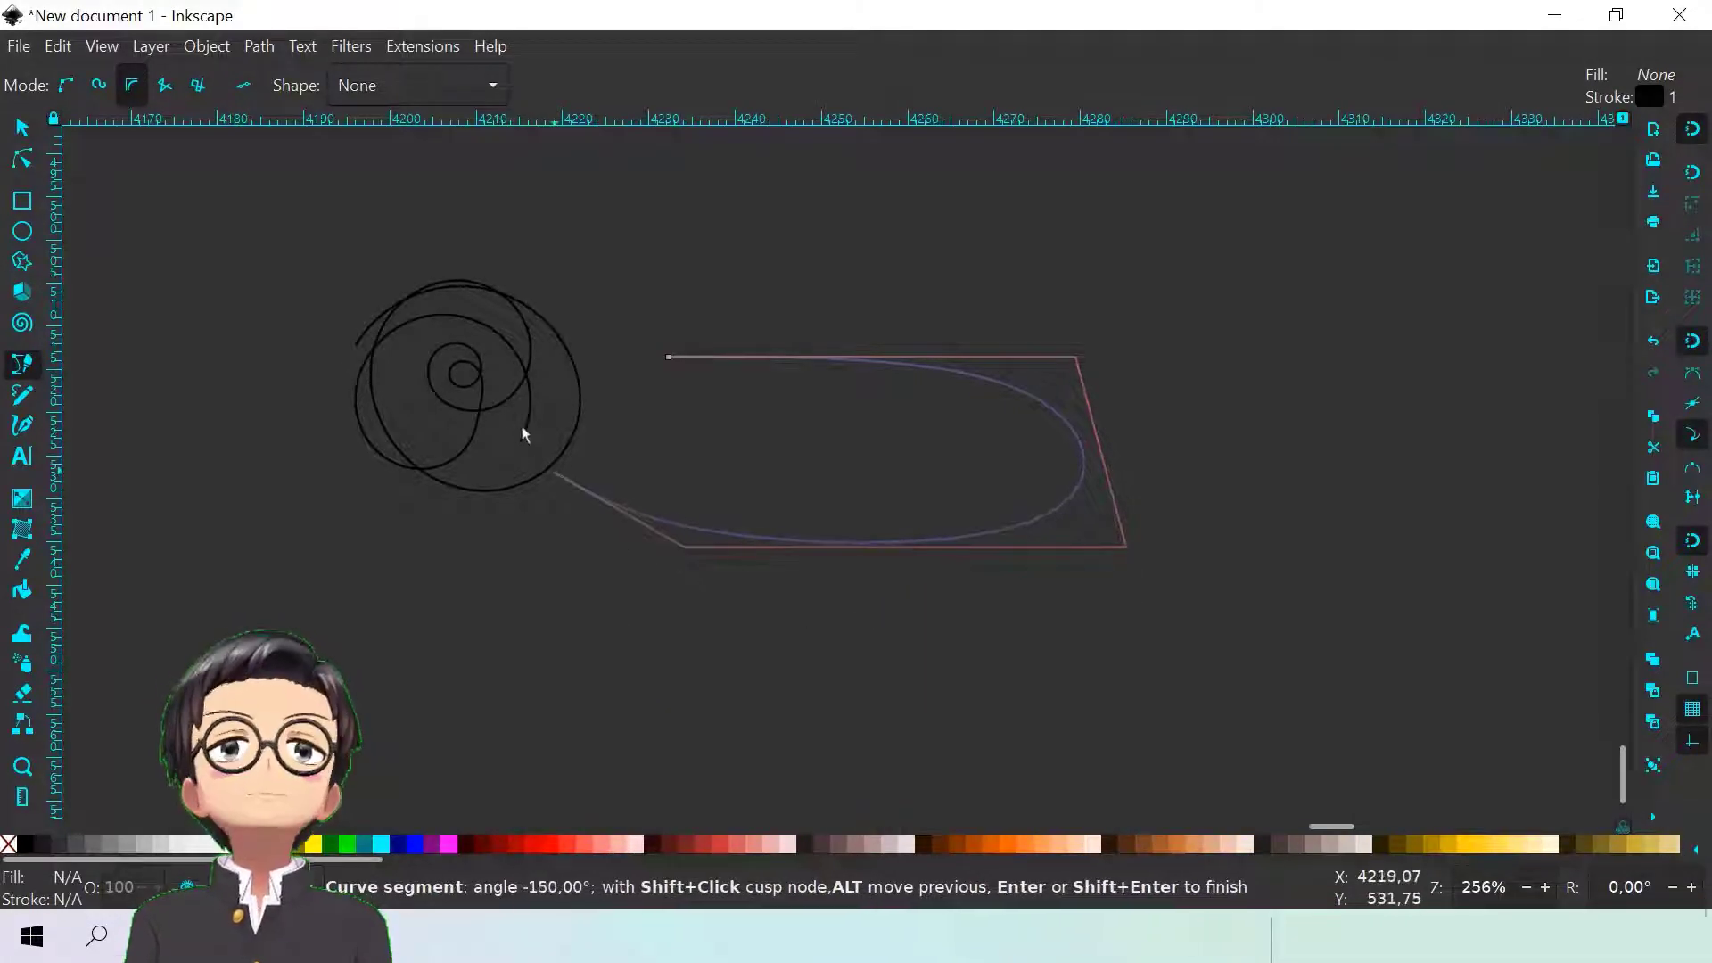
pyautogui.keyDown('ctrl'); pyautogui.click(494, 362); pyautogui.keyUp('ctrl')
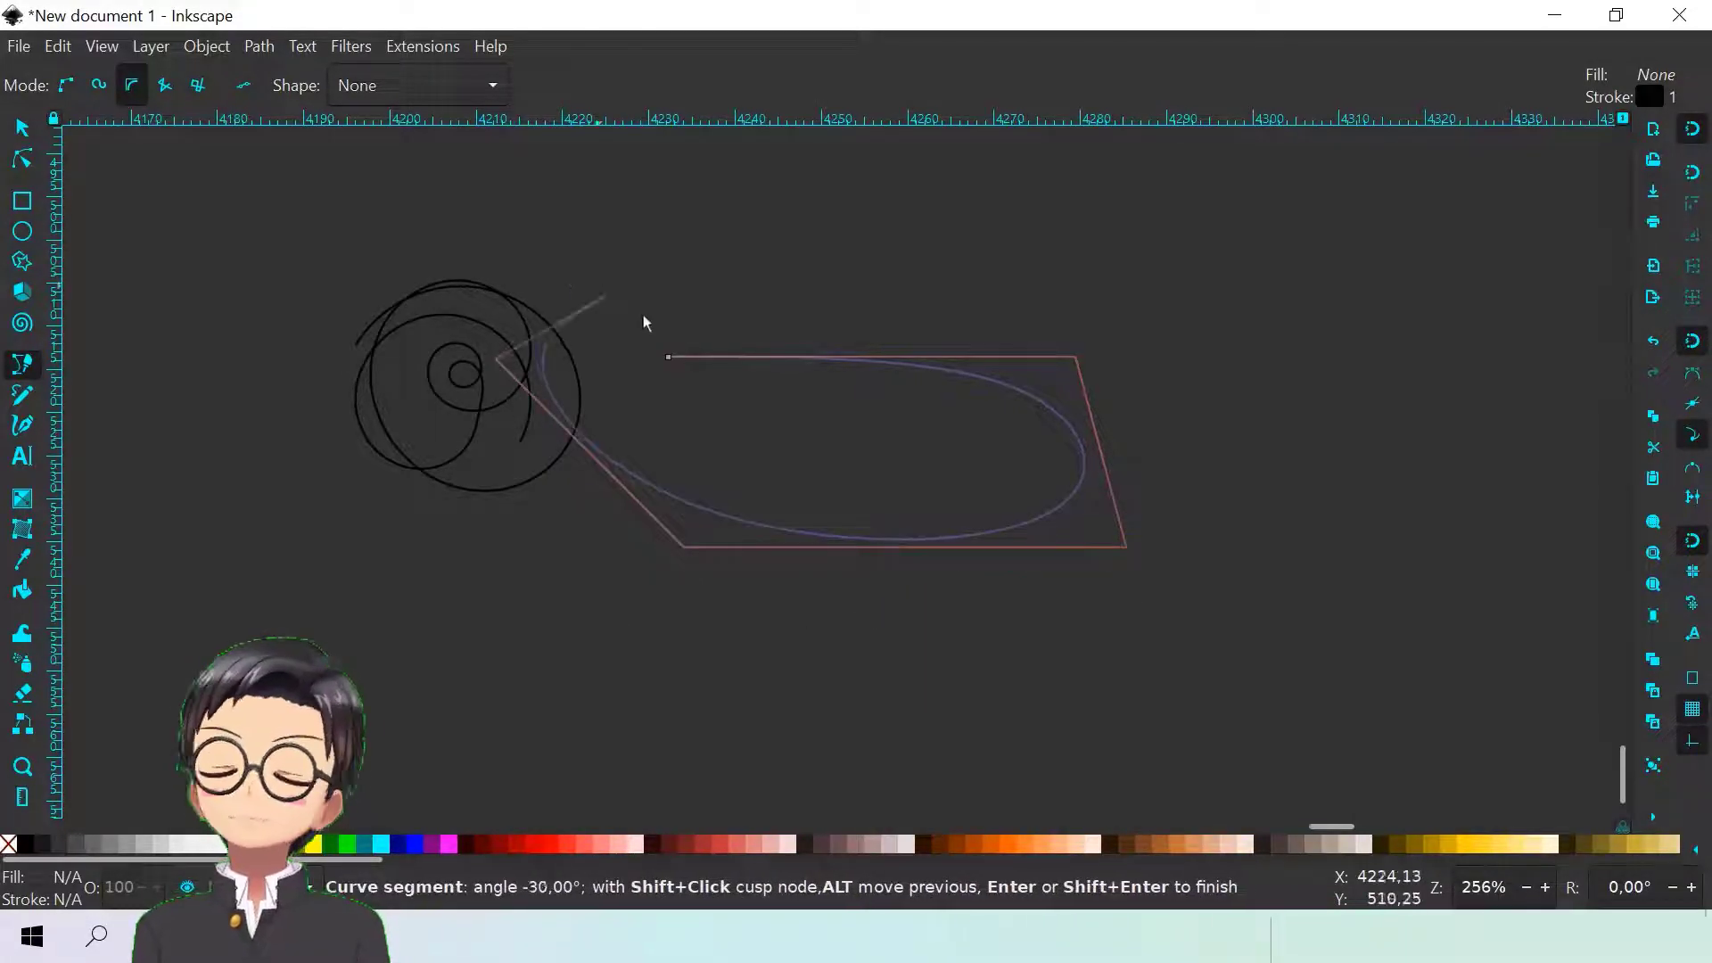
pyautogui.keyDown('ctrl'); pyautogui.click(768, 308); pyautogui.keyUp('ctrl')
pyautogui.keyDown('ctrl'); pyautogui.click(1067, 291); pyautogui.keyUp('ctrl')
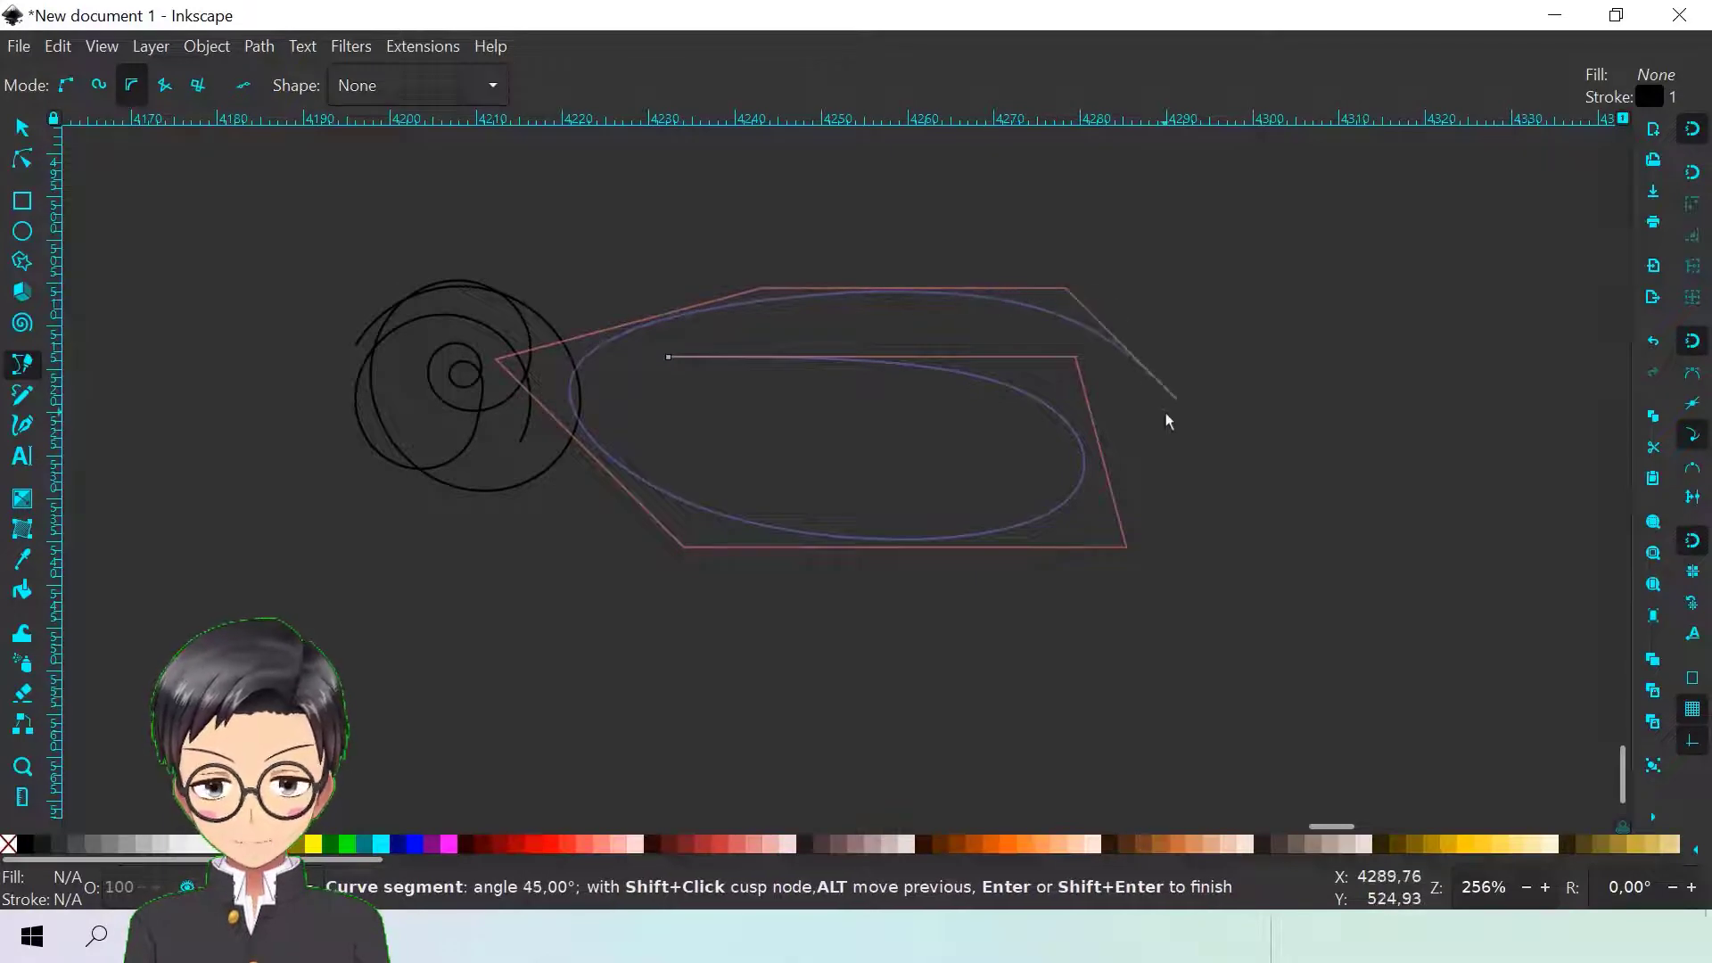
pyautogui.keyDown('ctrl'); pyautogui.click(1136, 351); pyautogui.keyUp('ctrl')
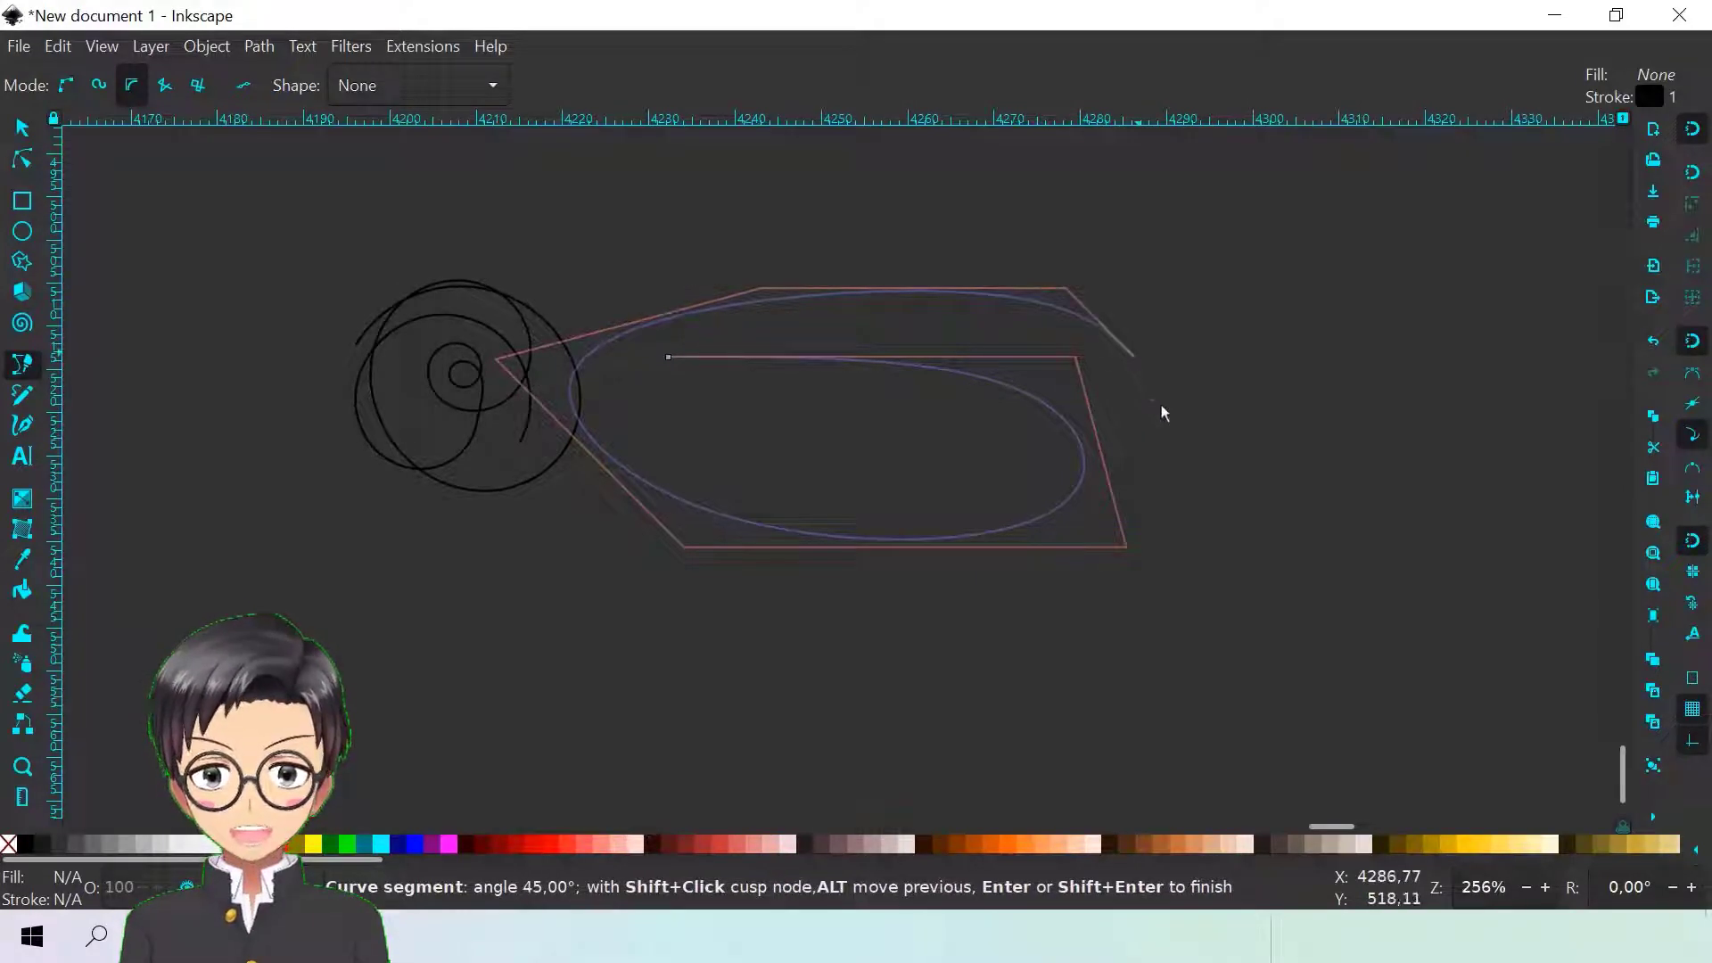
pyautogui.keyDown('ctrl'); pyautogui.click(1150, 557); pyautogui.keyUp('ctrl')
pyautogui.keyDown('ctrl'); pyautogui.click(1119, 660); pyautogui.keyUp('ctrl')
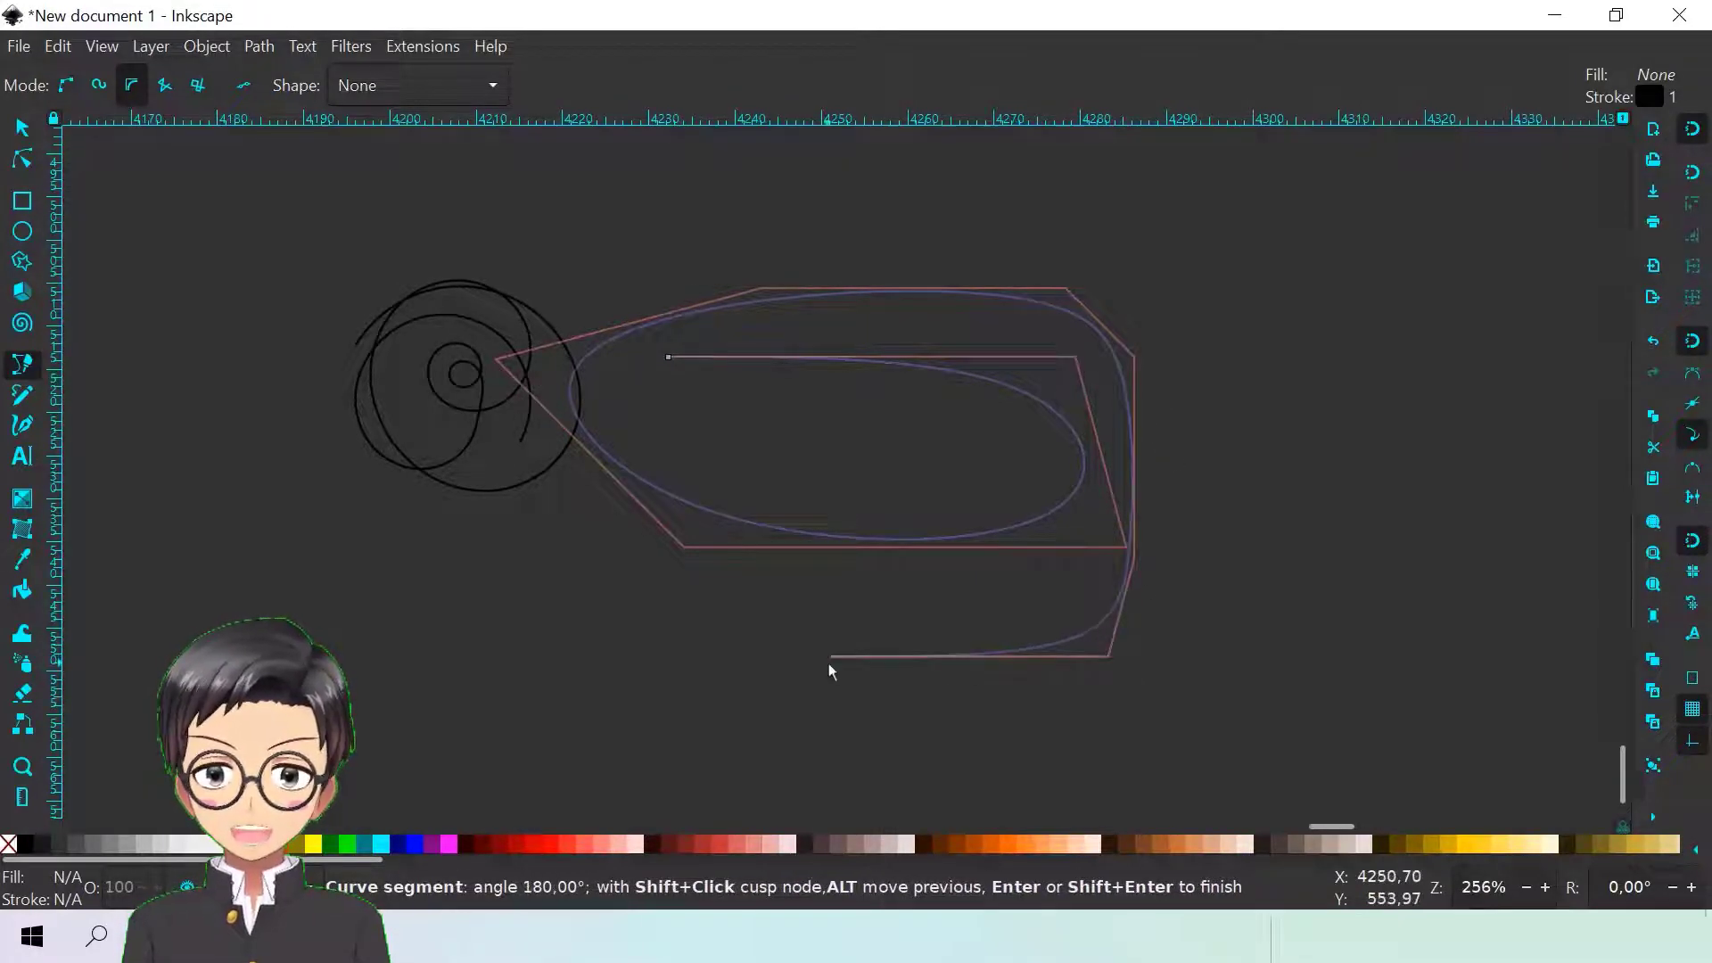
pyautogui.keyDown('ctrl'); pyautogui.click(710, 640); pyautogui.keyUp('ctrl')
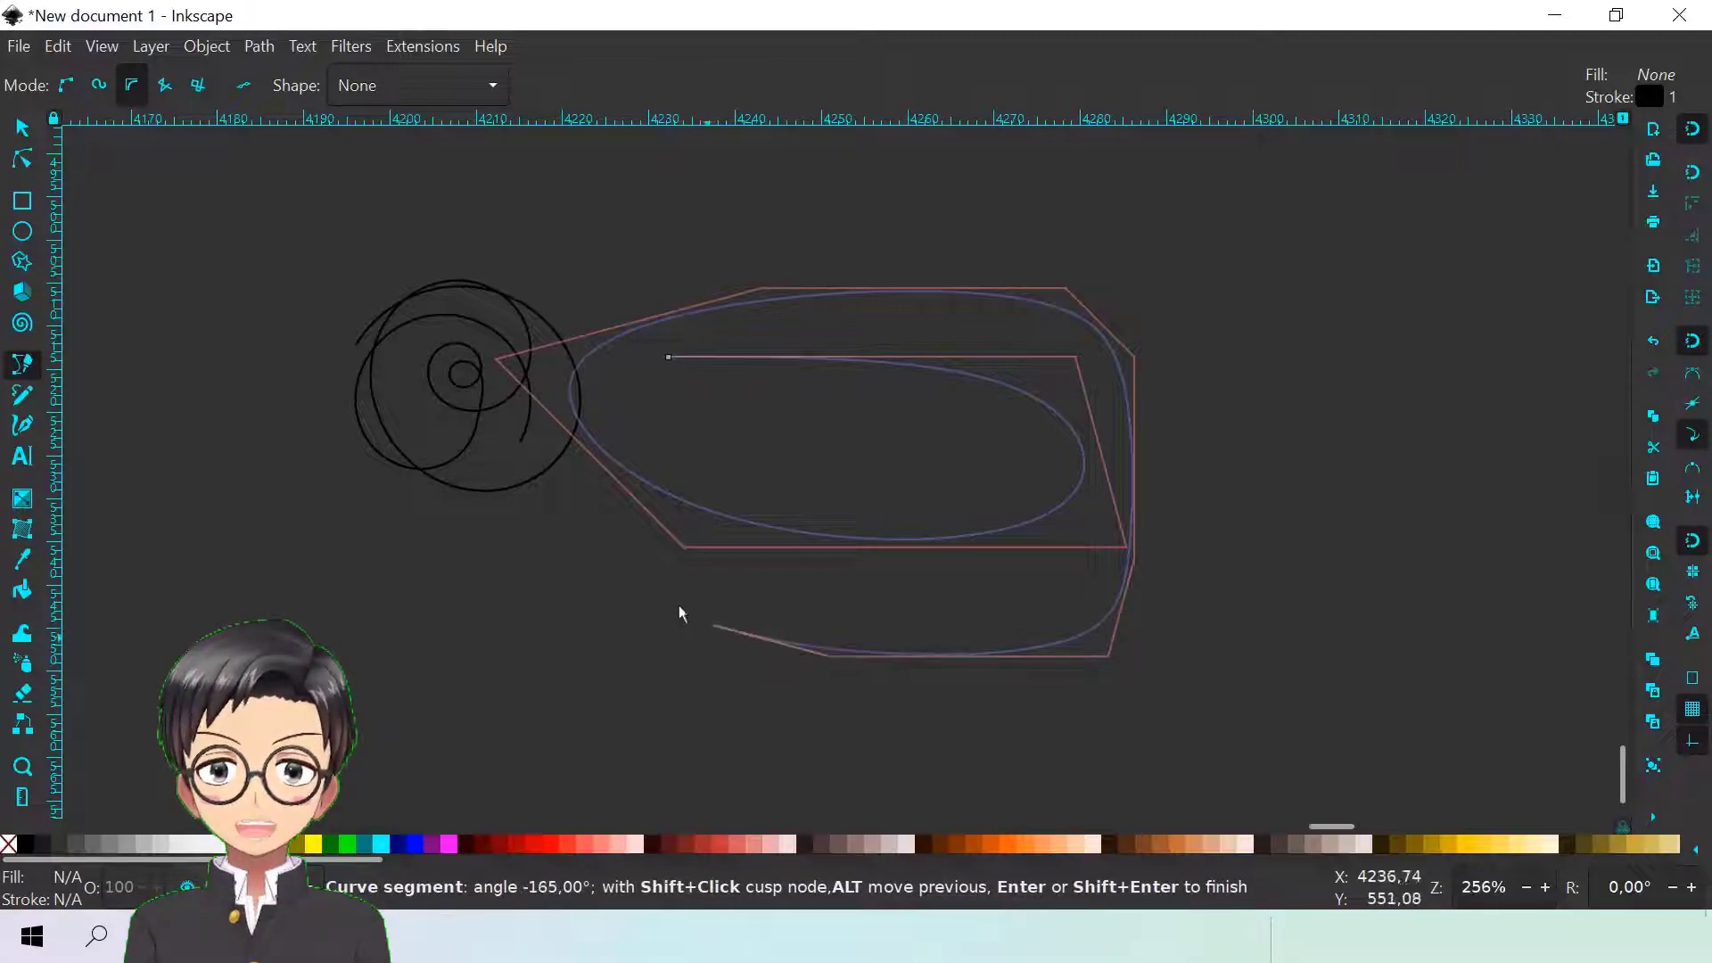
pyautogui.keyDown('ctrl'); pyautogui.click(671, 478); pyautogui.keyUp('ctrl')
pyautogui.keyDown('ctrl'); pyautogui.click(859, 471); pyautogui.keyUp('ctrl')
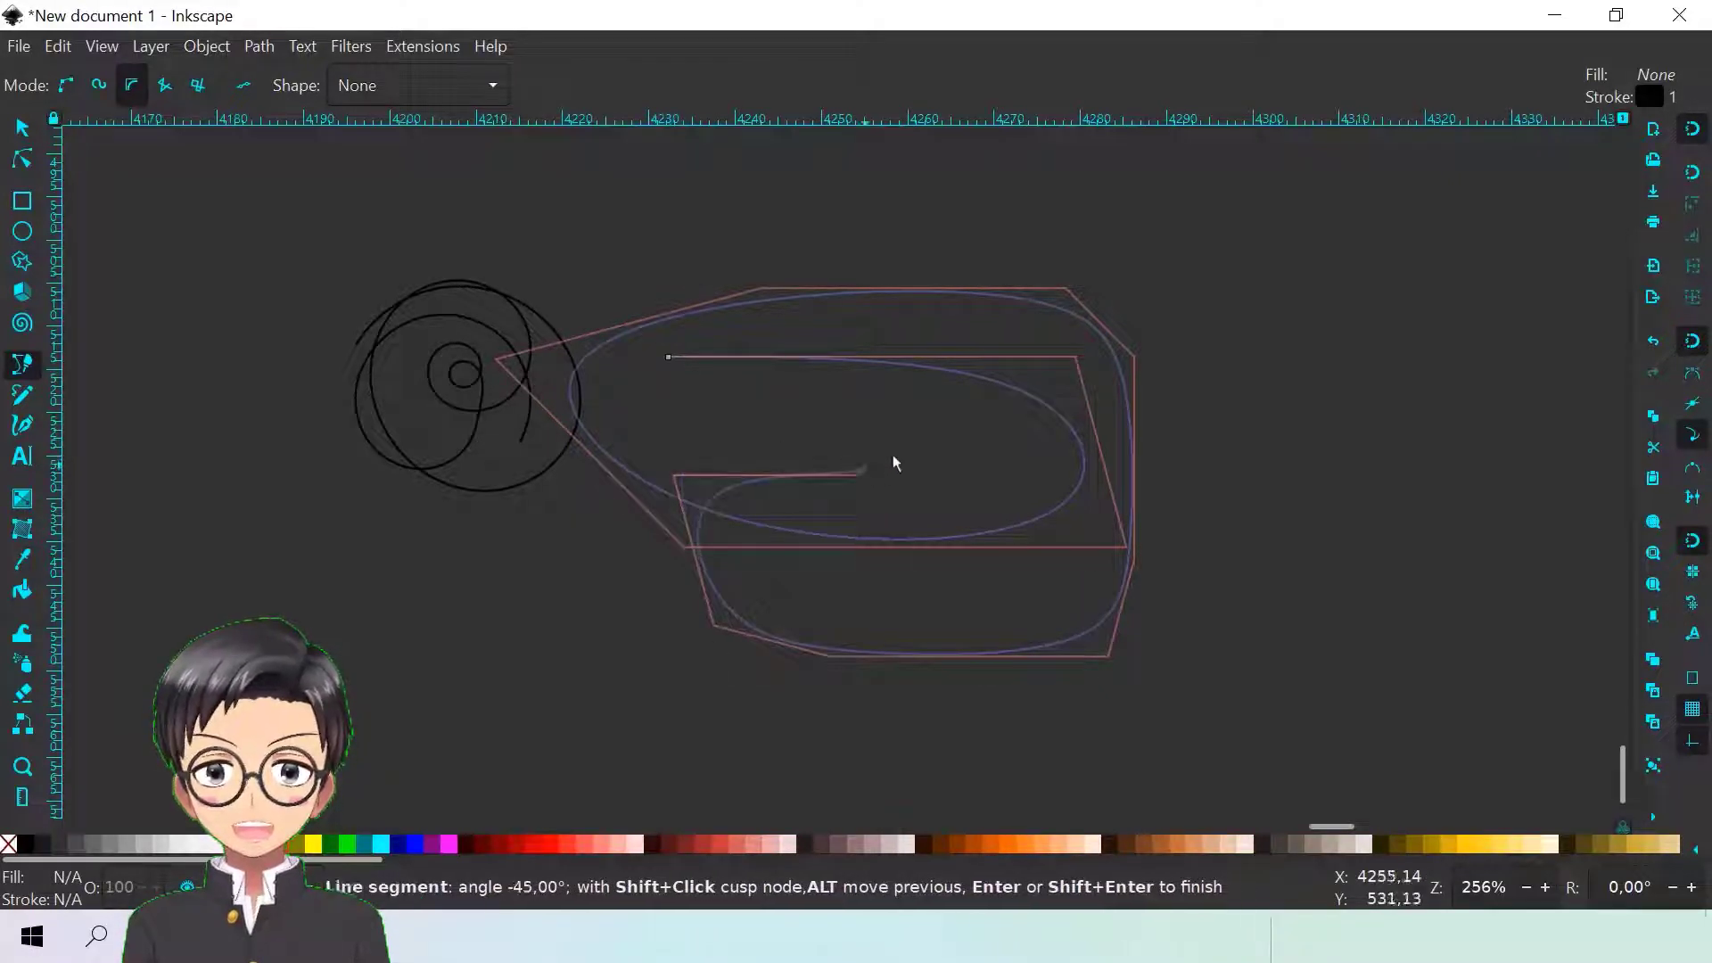
pyautogui.click(873, 417)
pyautogui.keyDown('ctrl'); pyautogui.click(665, 406); pyautogui.keyUp('ctrl')
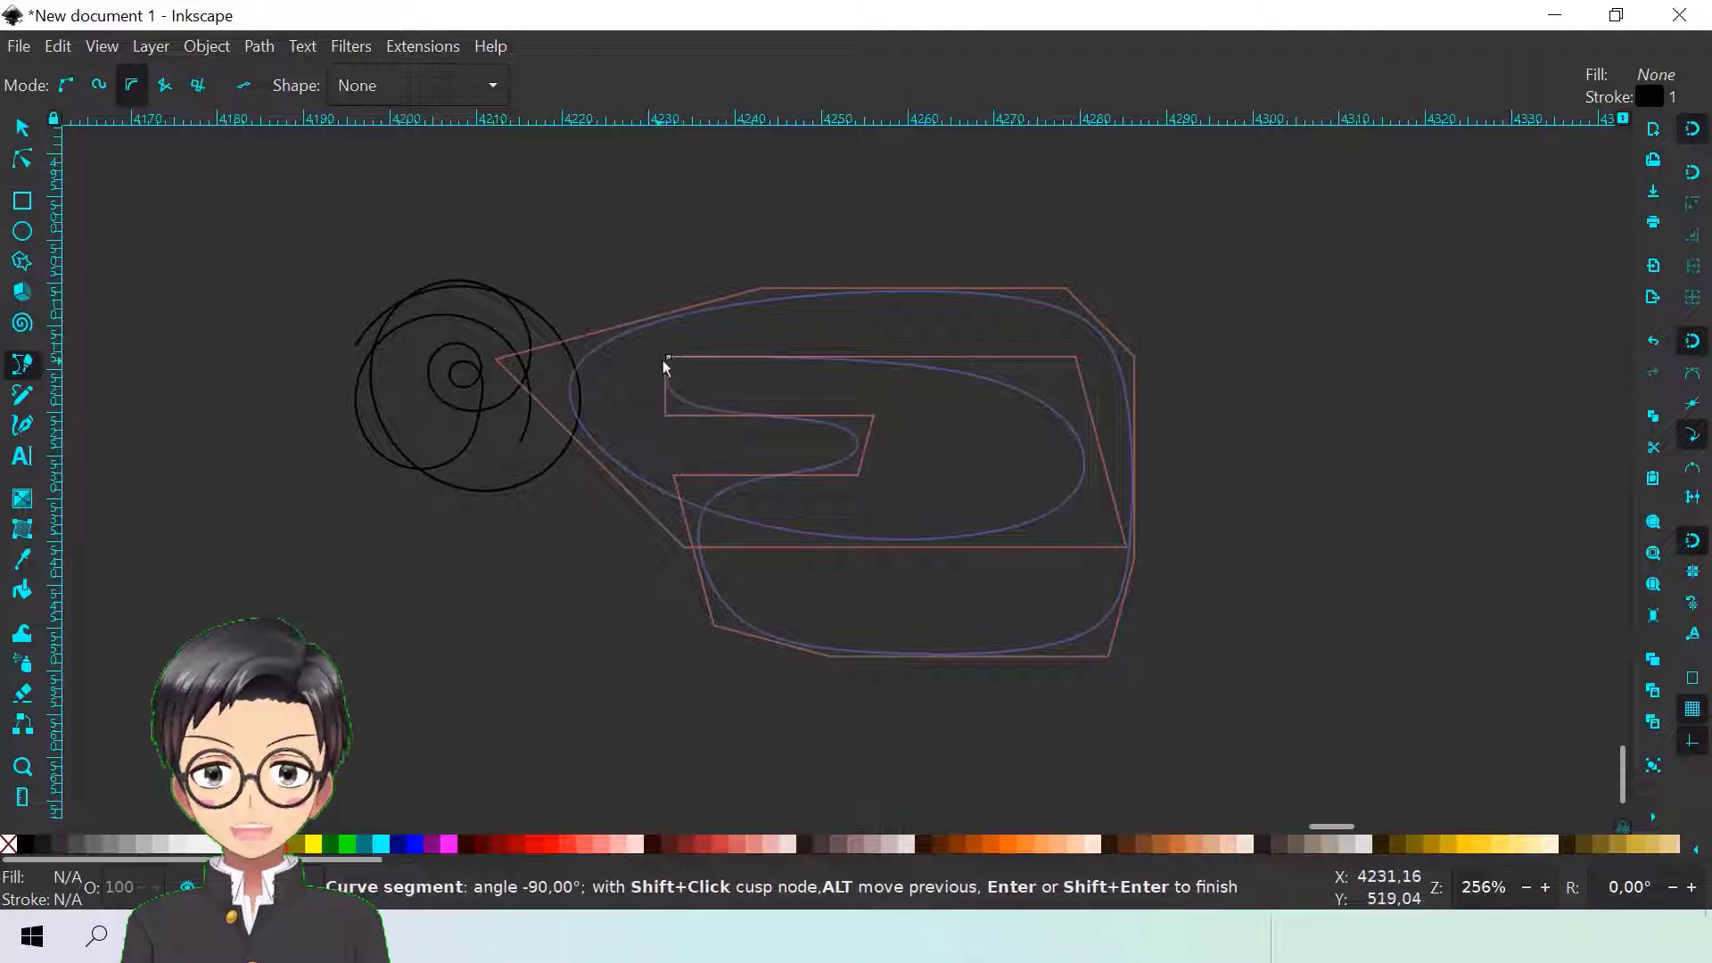
pyautogui.click(668, 359)
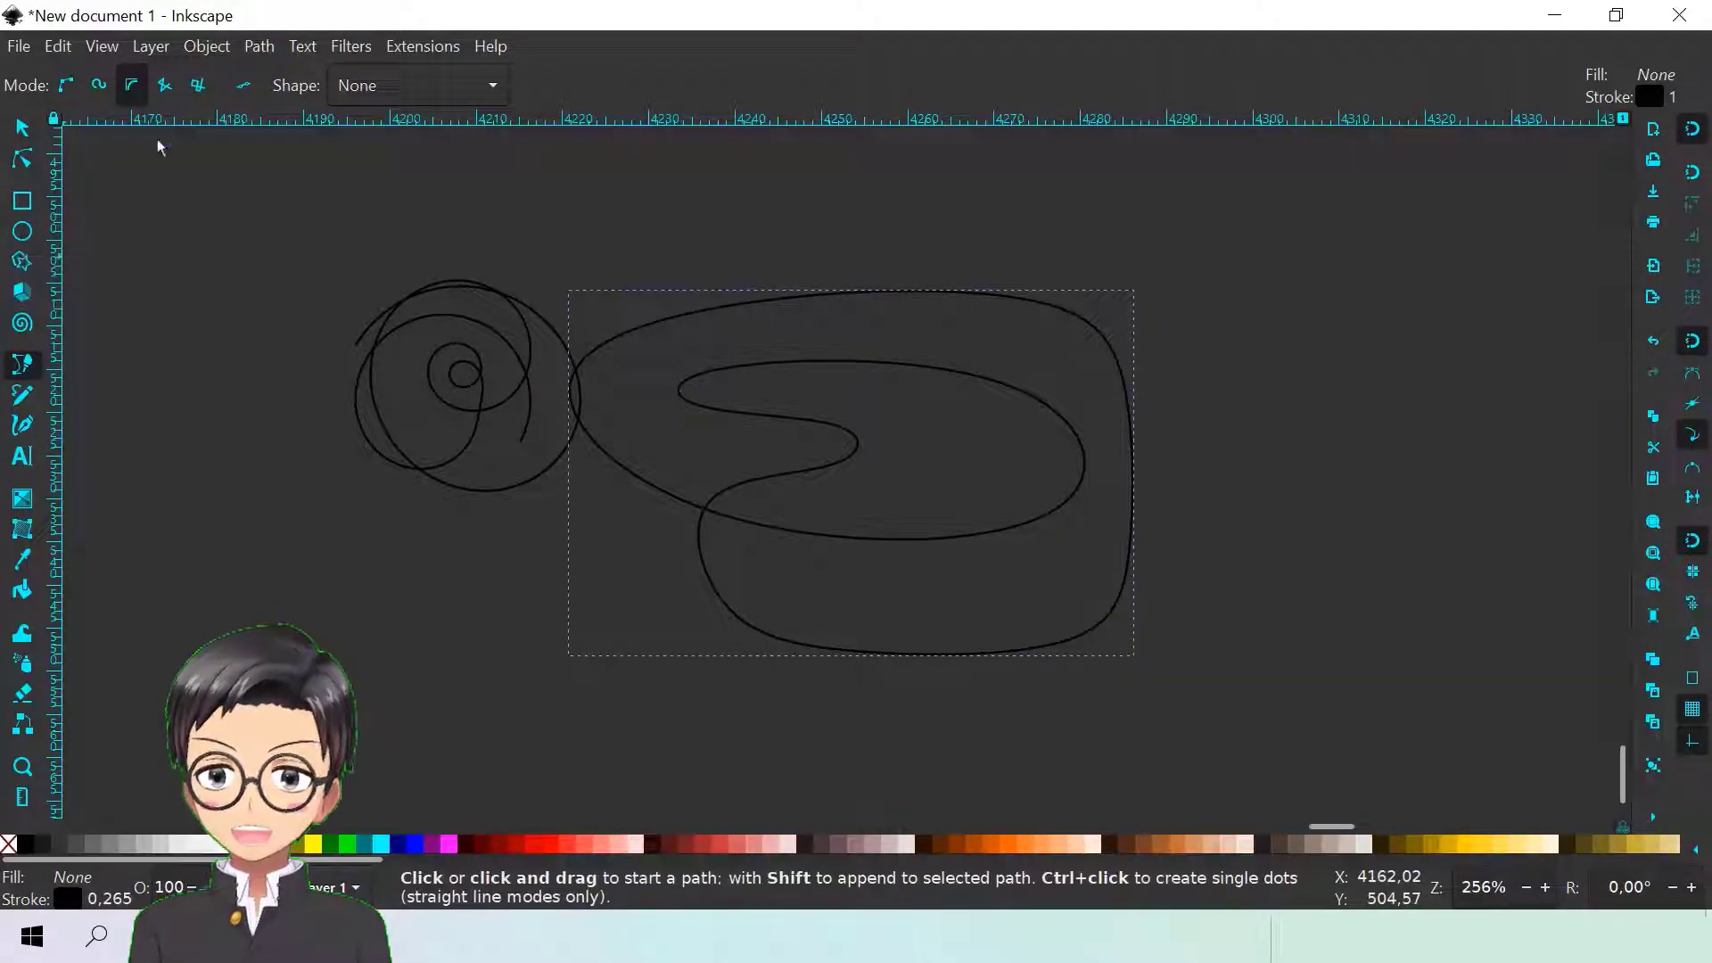
# Draw a closed, self-crossing zigzag below the swirl using the Pen tool's straight line segments mode, about 40 mm wide and 38 mm high
pyautogui.click(165, 87)
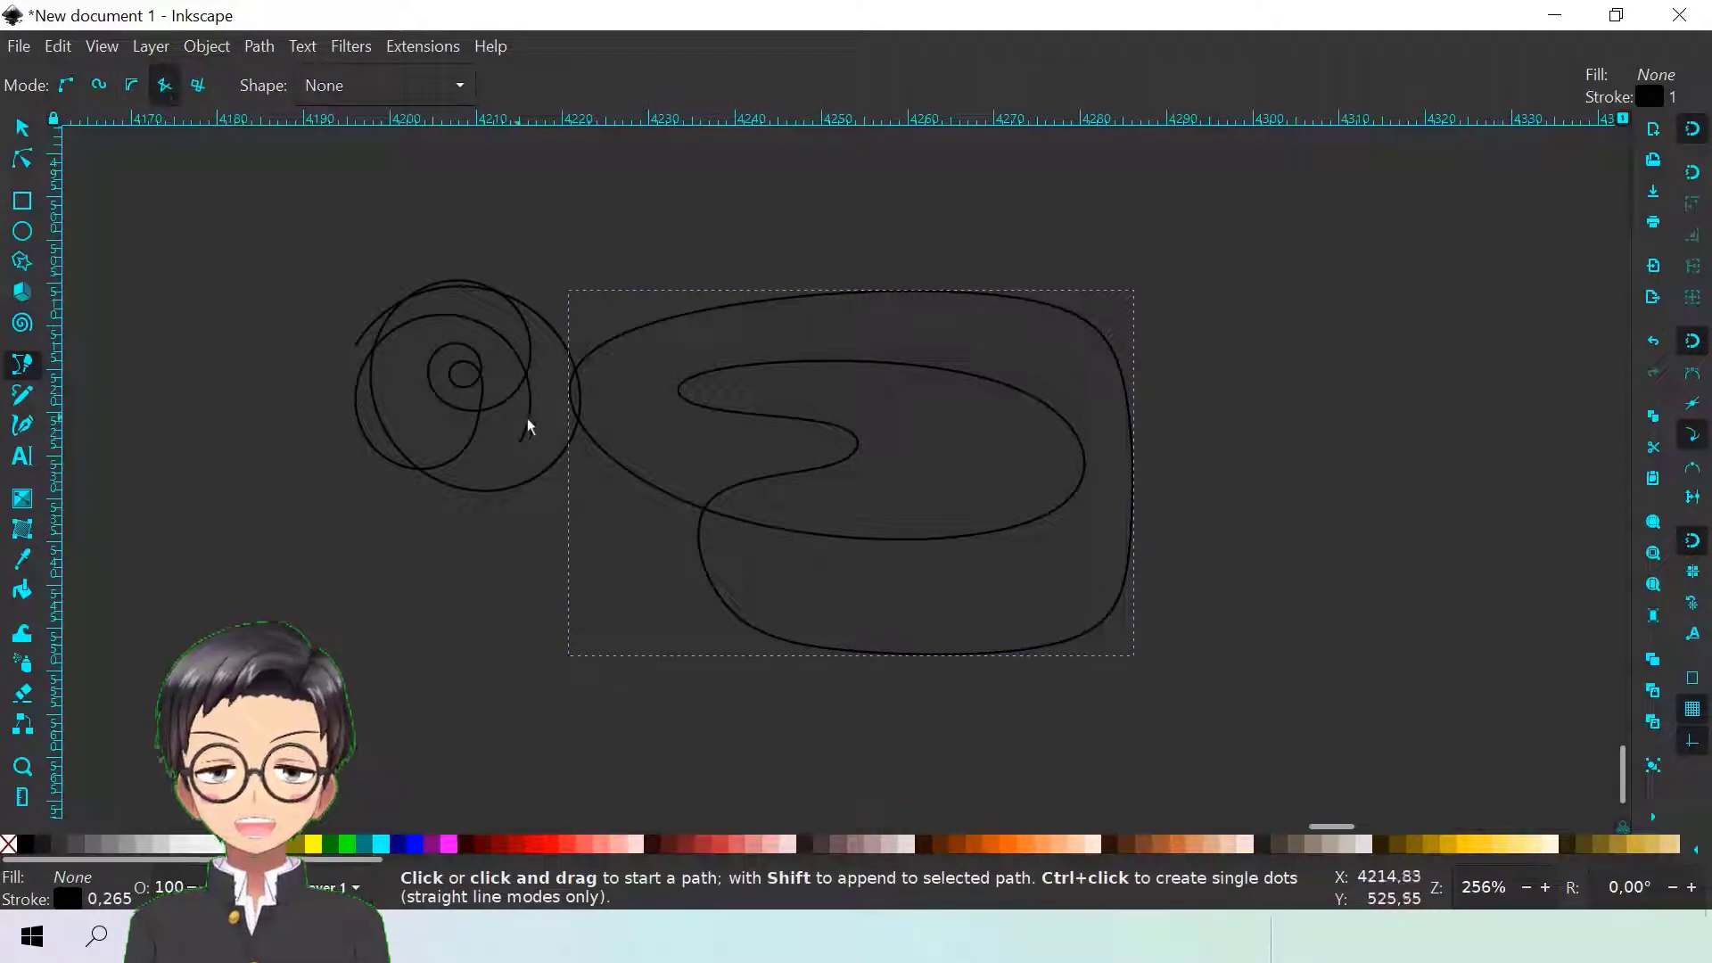
pyautogui.scroll(-10, 718, 443)
pyautogui.click(299, 357)
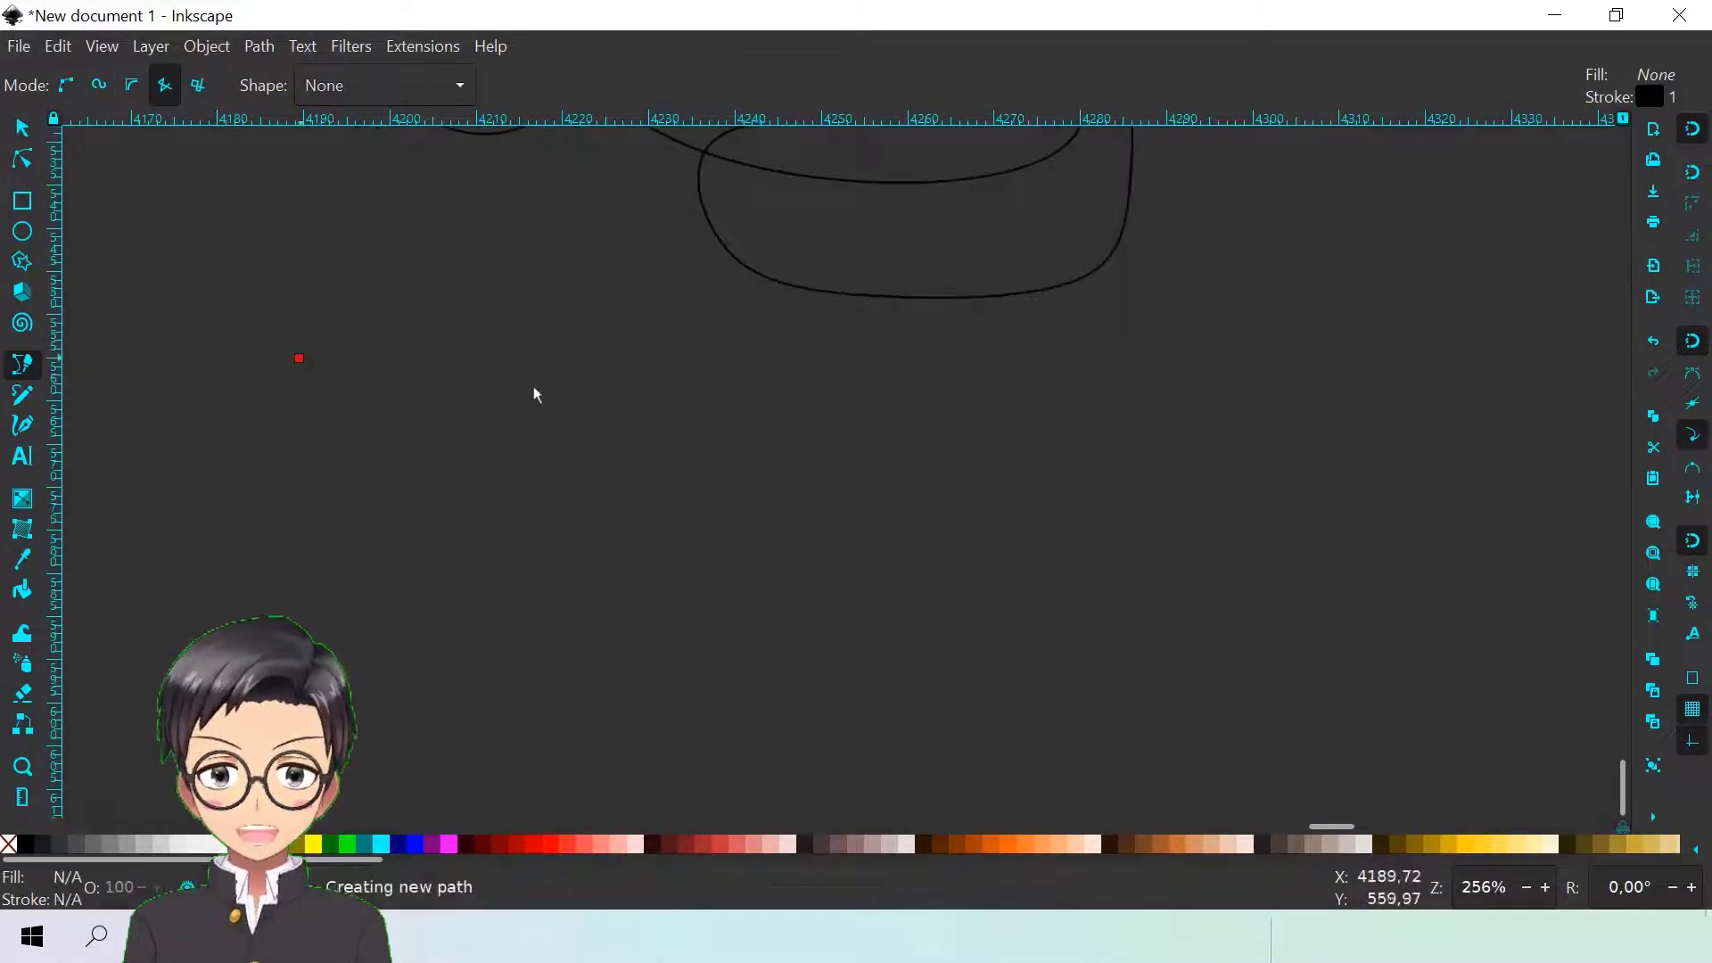
pyautogui.click(544, 357)
pyautogui.click(318, 487)
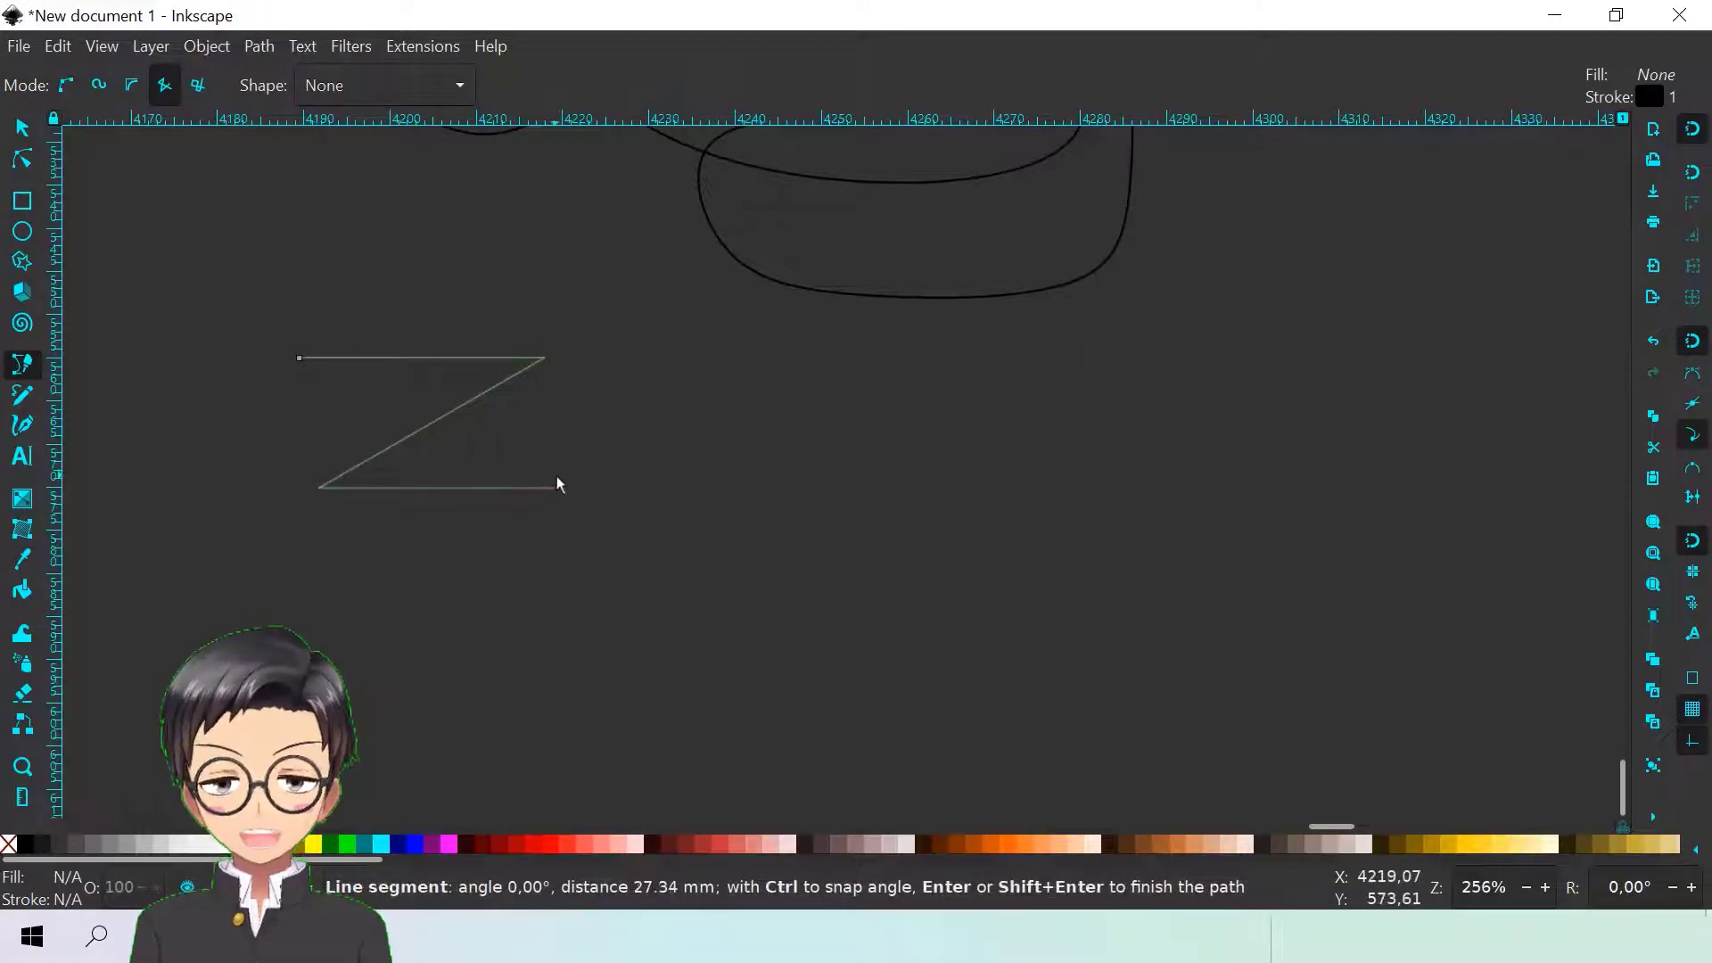
pyautogui.click(556, 487)
pyautogui.click(521, 618)
pyautogui.click(354, 576)
pyautogui.click(310, 616)
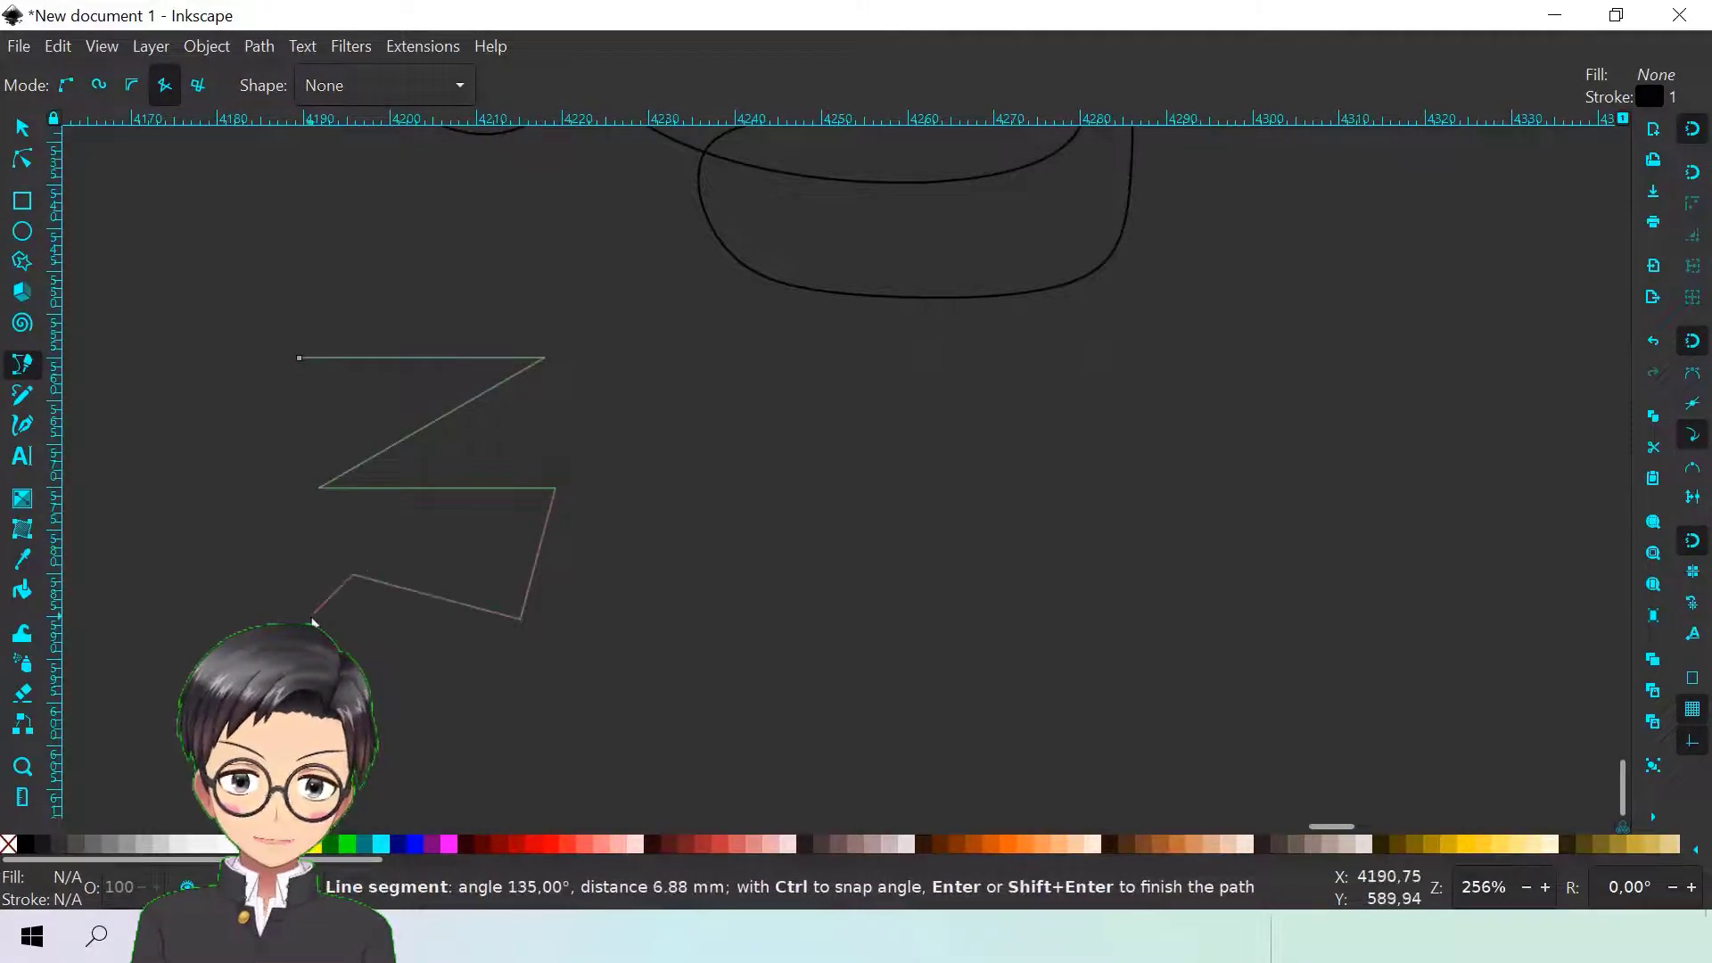
pyautogui.click(504, 666)
pyautogui.click(404, 493)
pyautogui.click(596, 493)
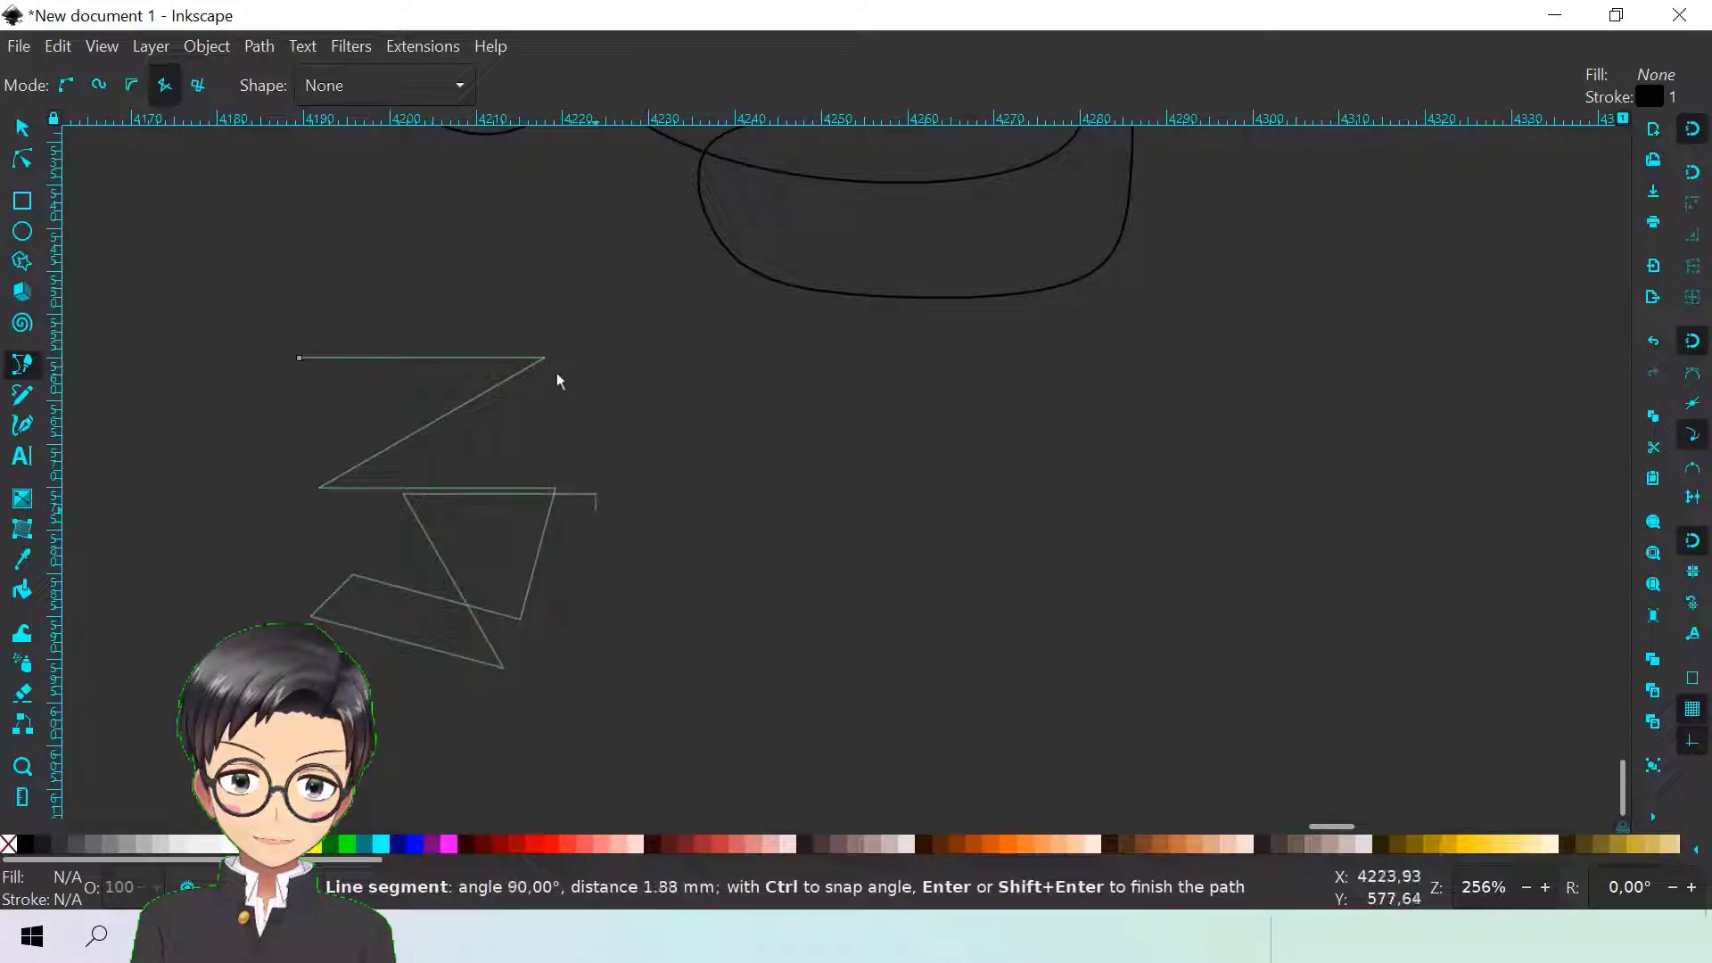
pyautogui.click(561, 366)
pyautogui.click(561, 542)
pyautogui.click(587, 637)
pyautogui.click(458, 565)
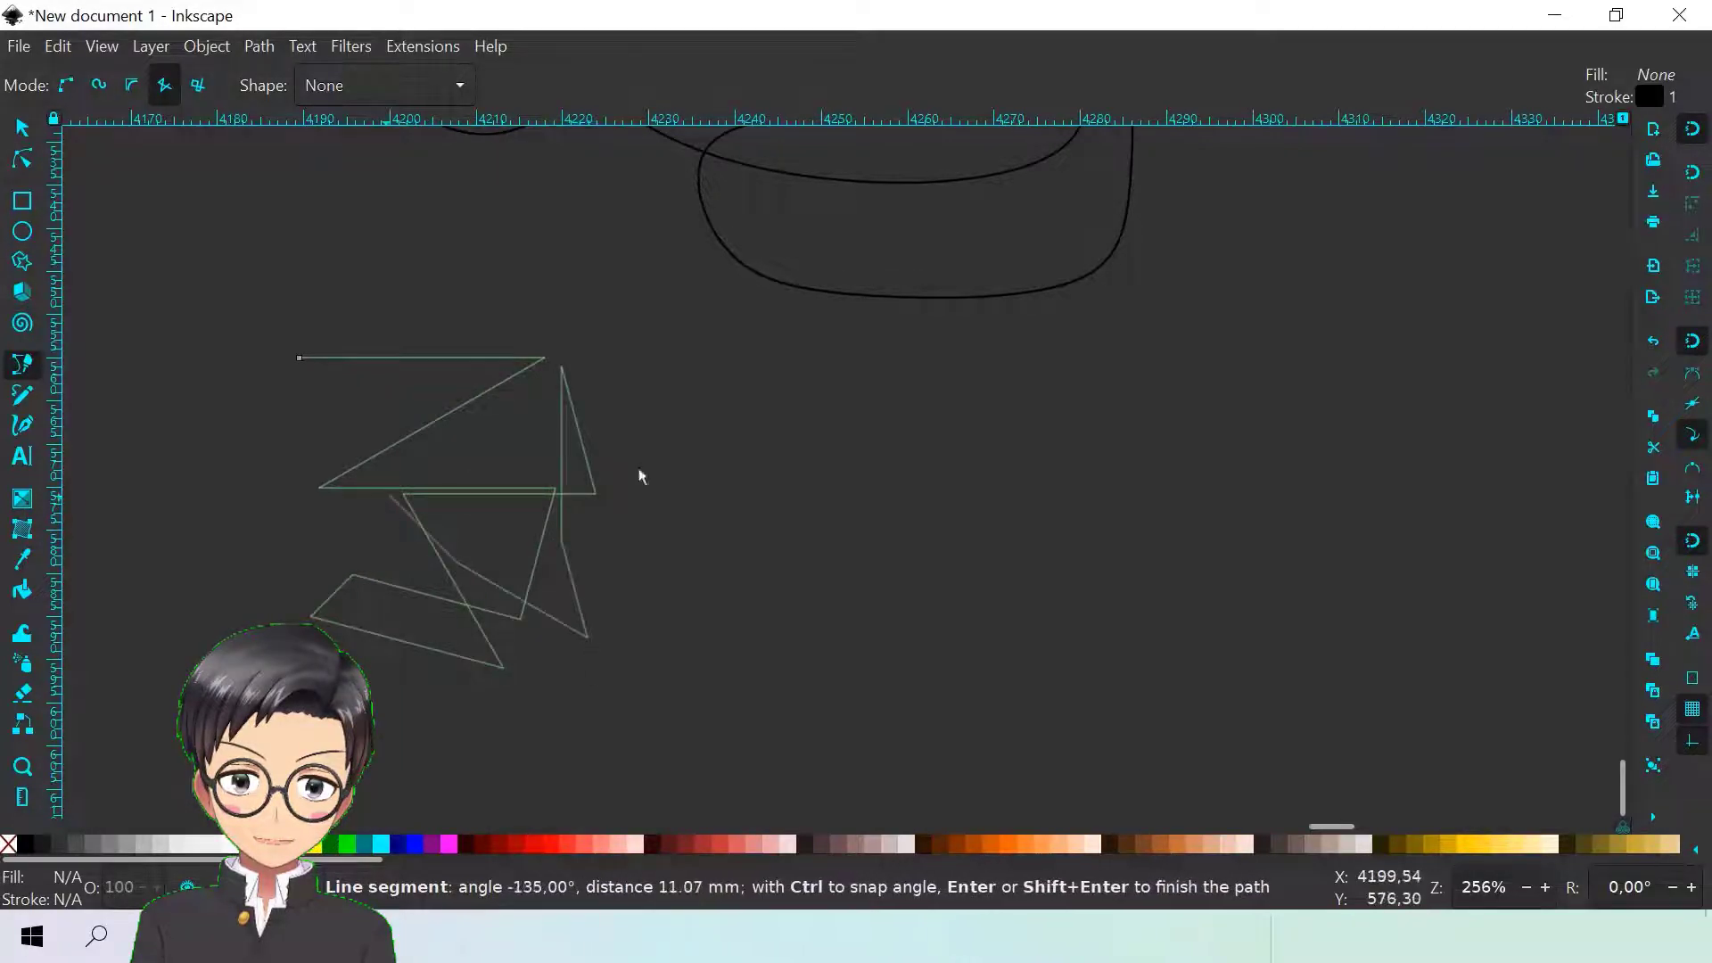
pyautogui.click(390, 493)
pyautogui.click(638, 493)
pyautogui.click(552, 346)
pyautogui.click(325, 404)
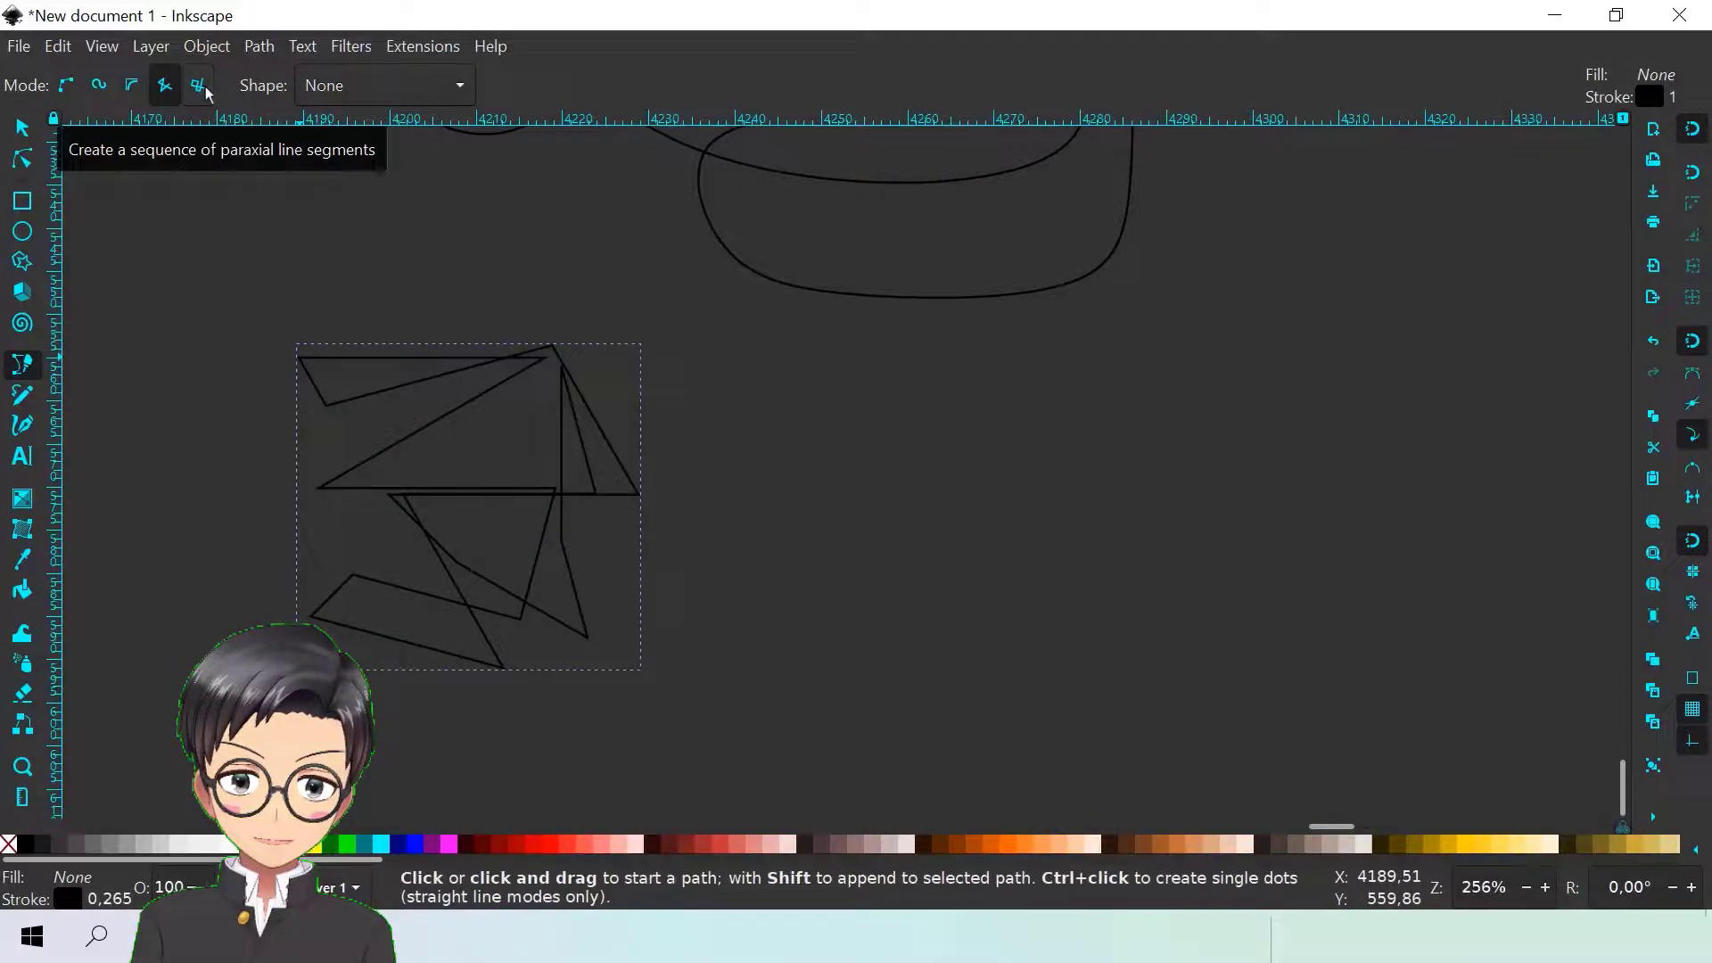
# Draw a closed eight-node right-angled path beside the zigzag using the Pen tool's paraxial line segments mode, about 43 mm wide and 27 mm high
pyautogui.click(205, 90)
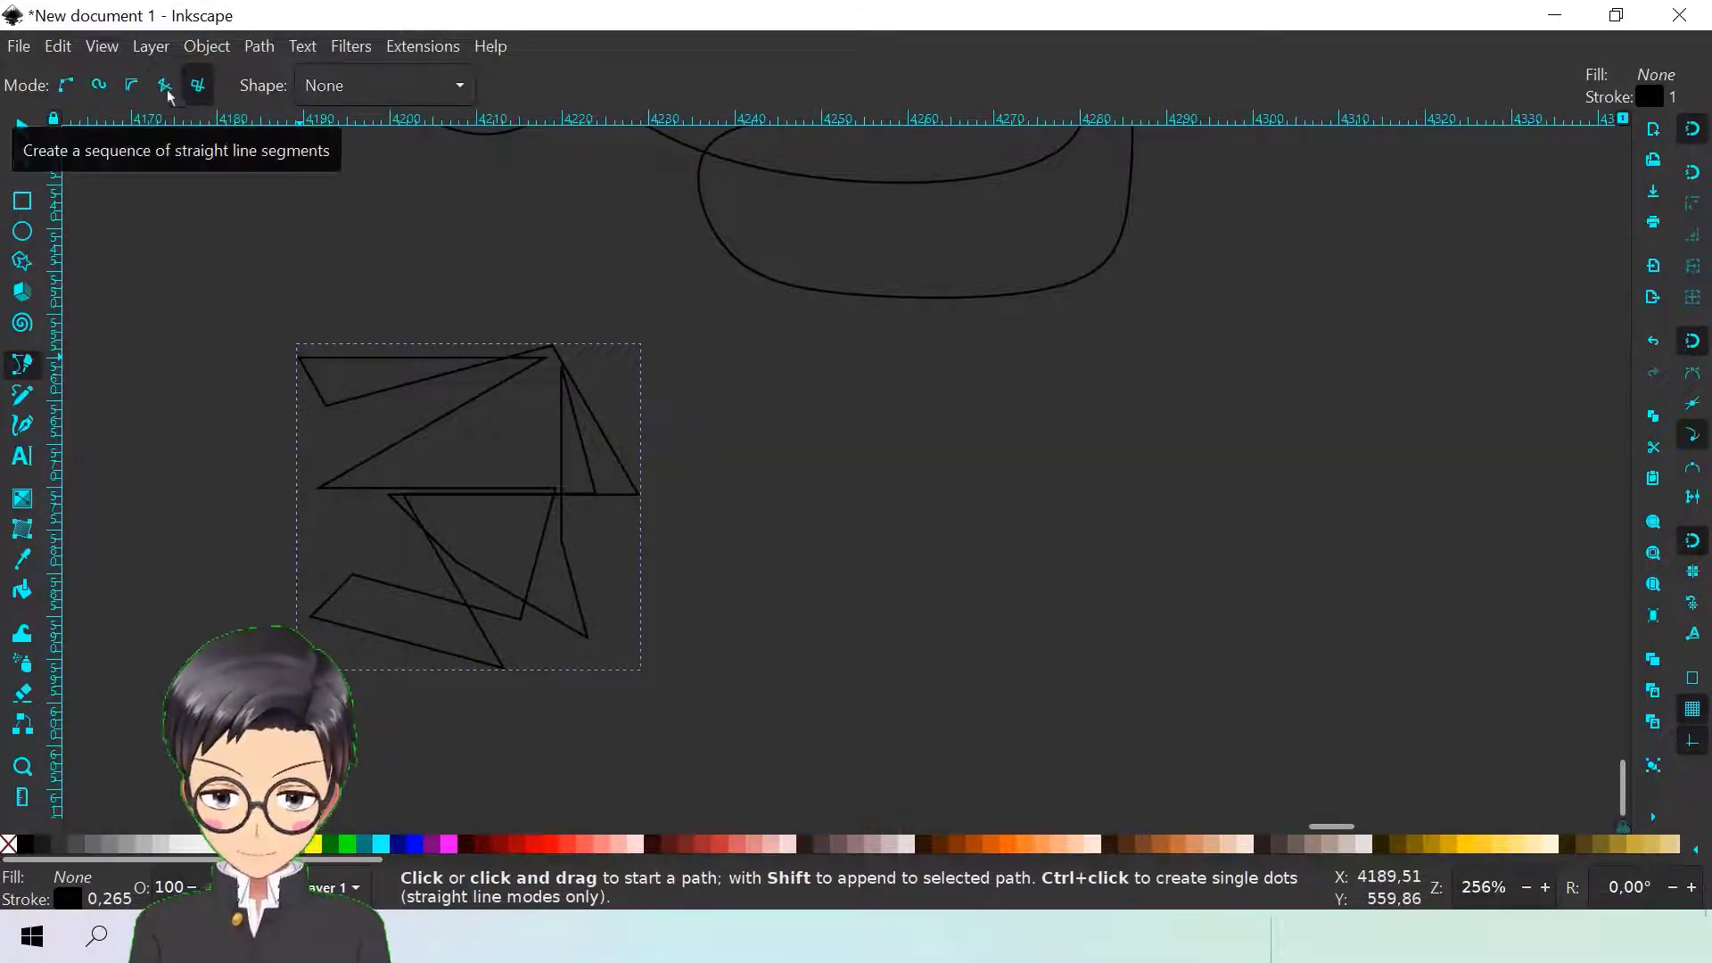
pyautogui.scroll(-1, 564, 383)
pyautogui.click(680, 437)
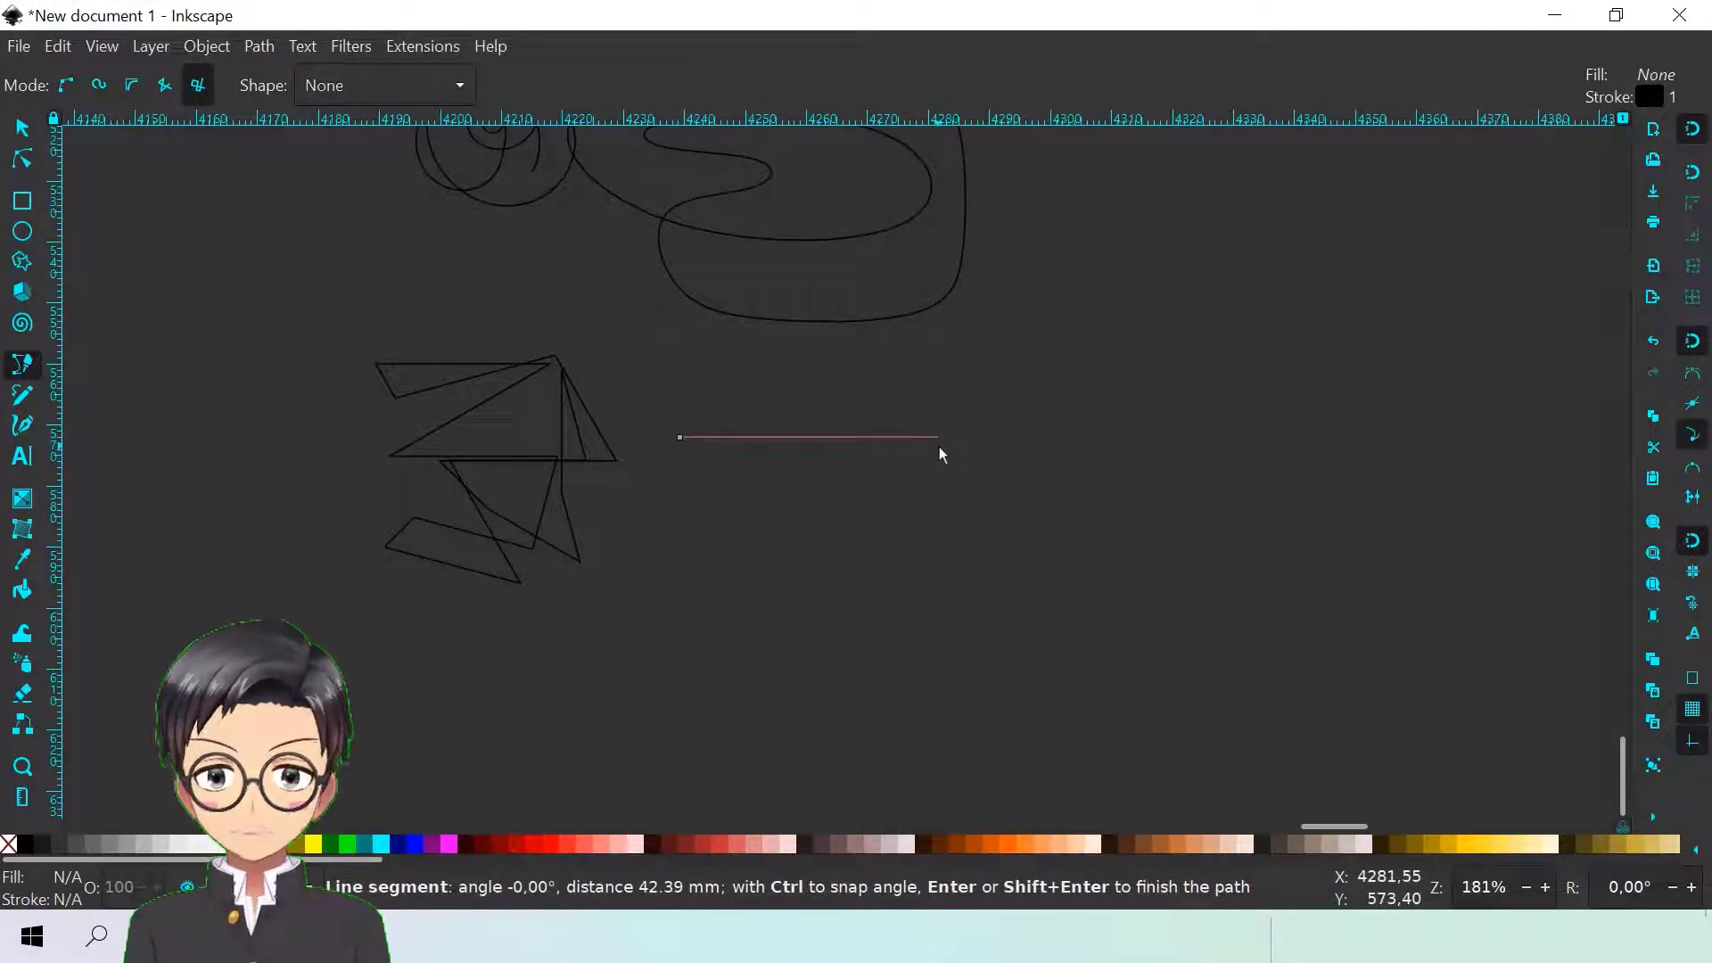
pyautogui.click(939, 447)
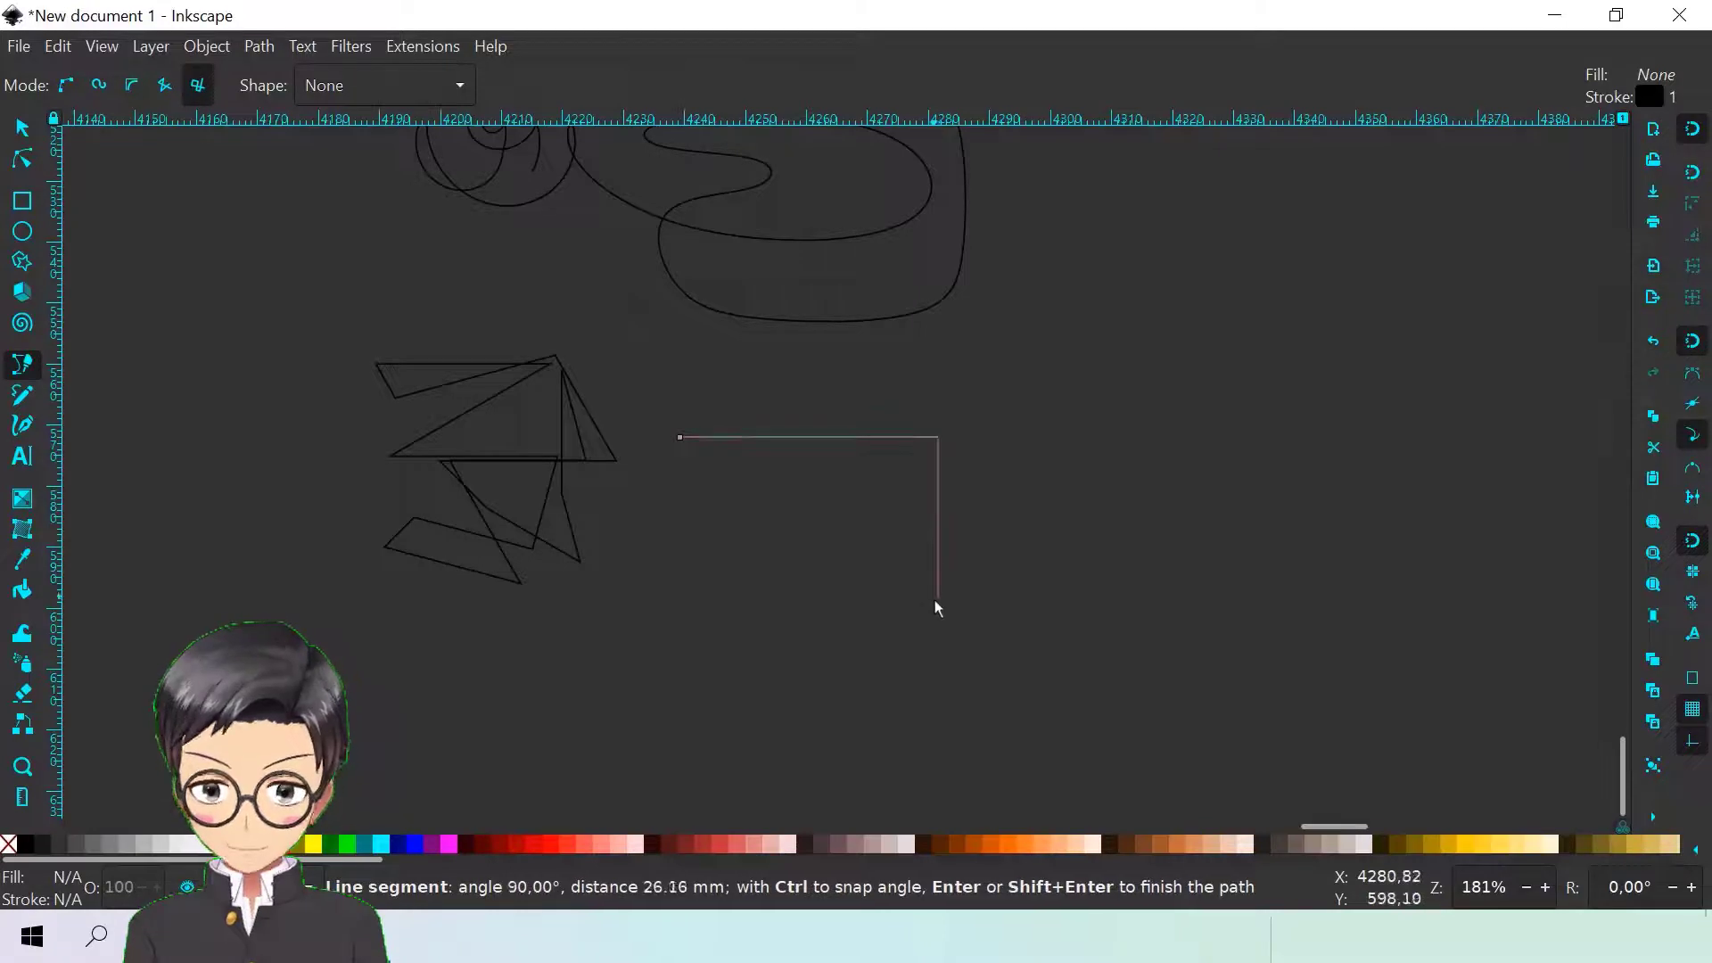
pyautogui.click(816, 596)
pyautogui.click(764, 598)
pyautogui.click(752, 498)
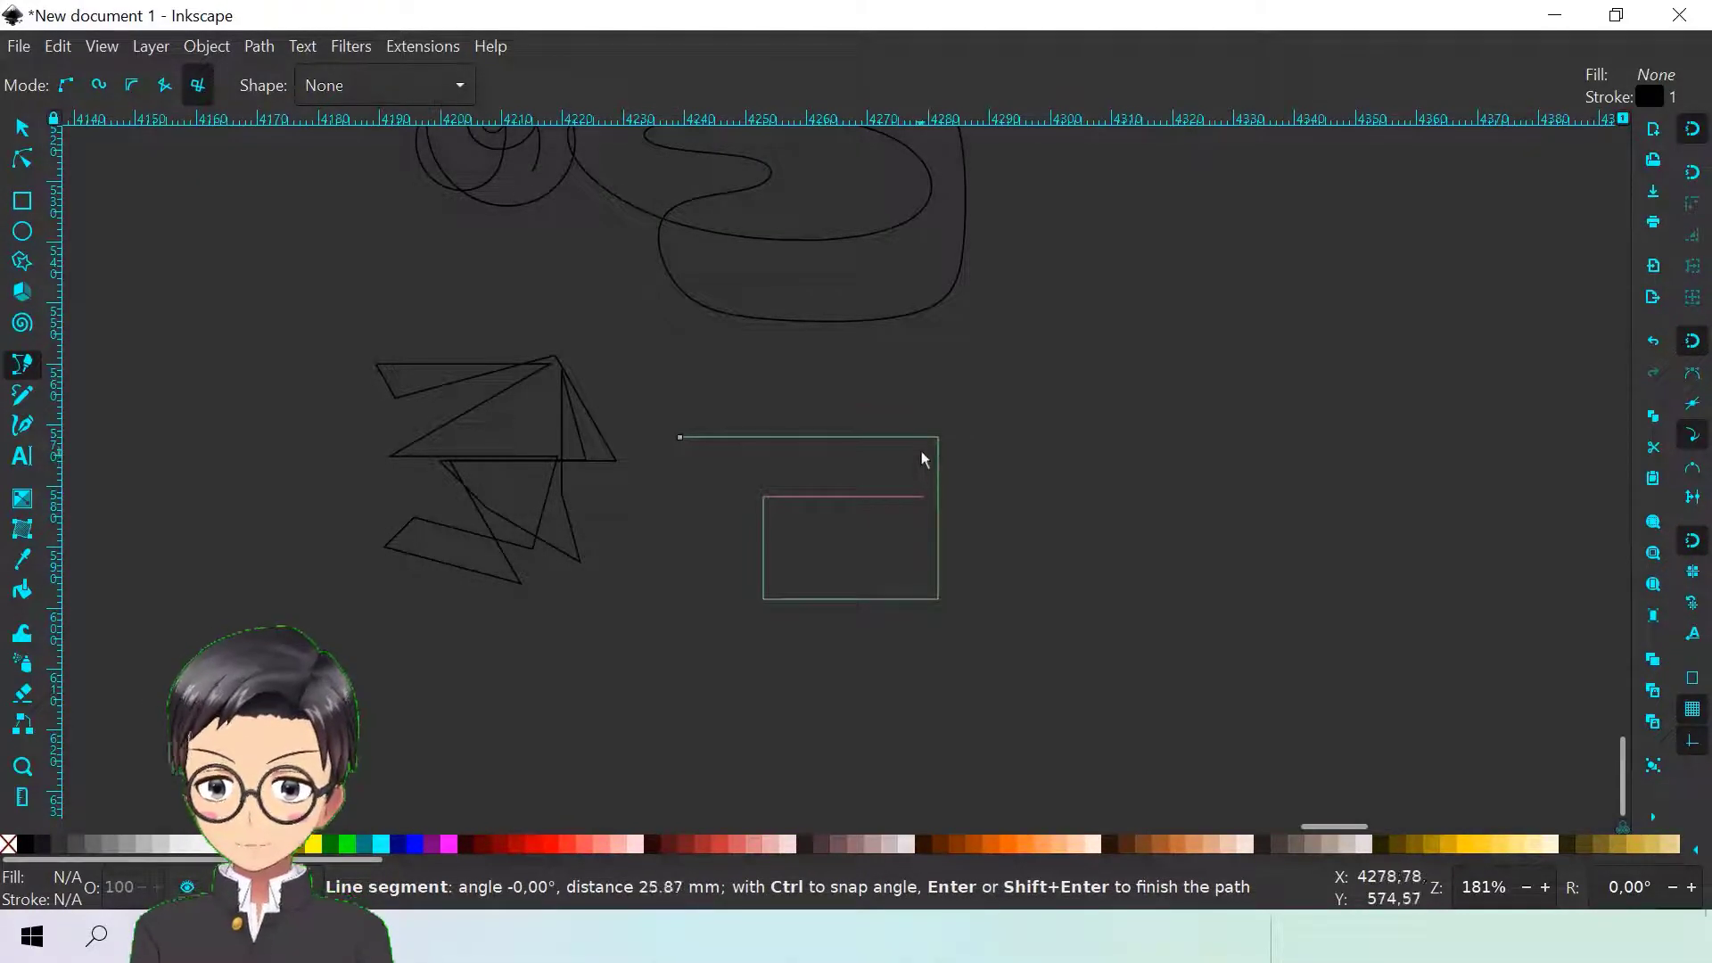
pyautogui.click(928, 508)
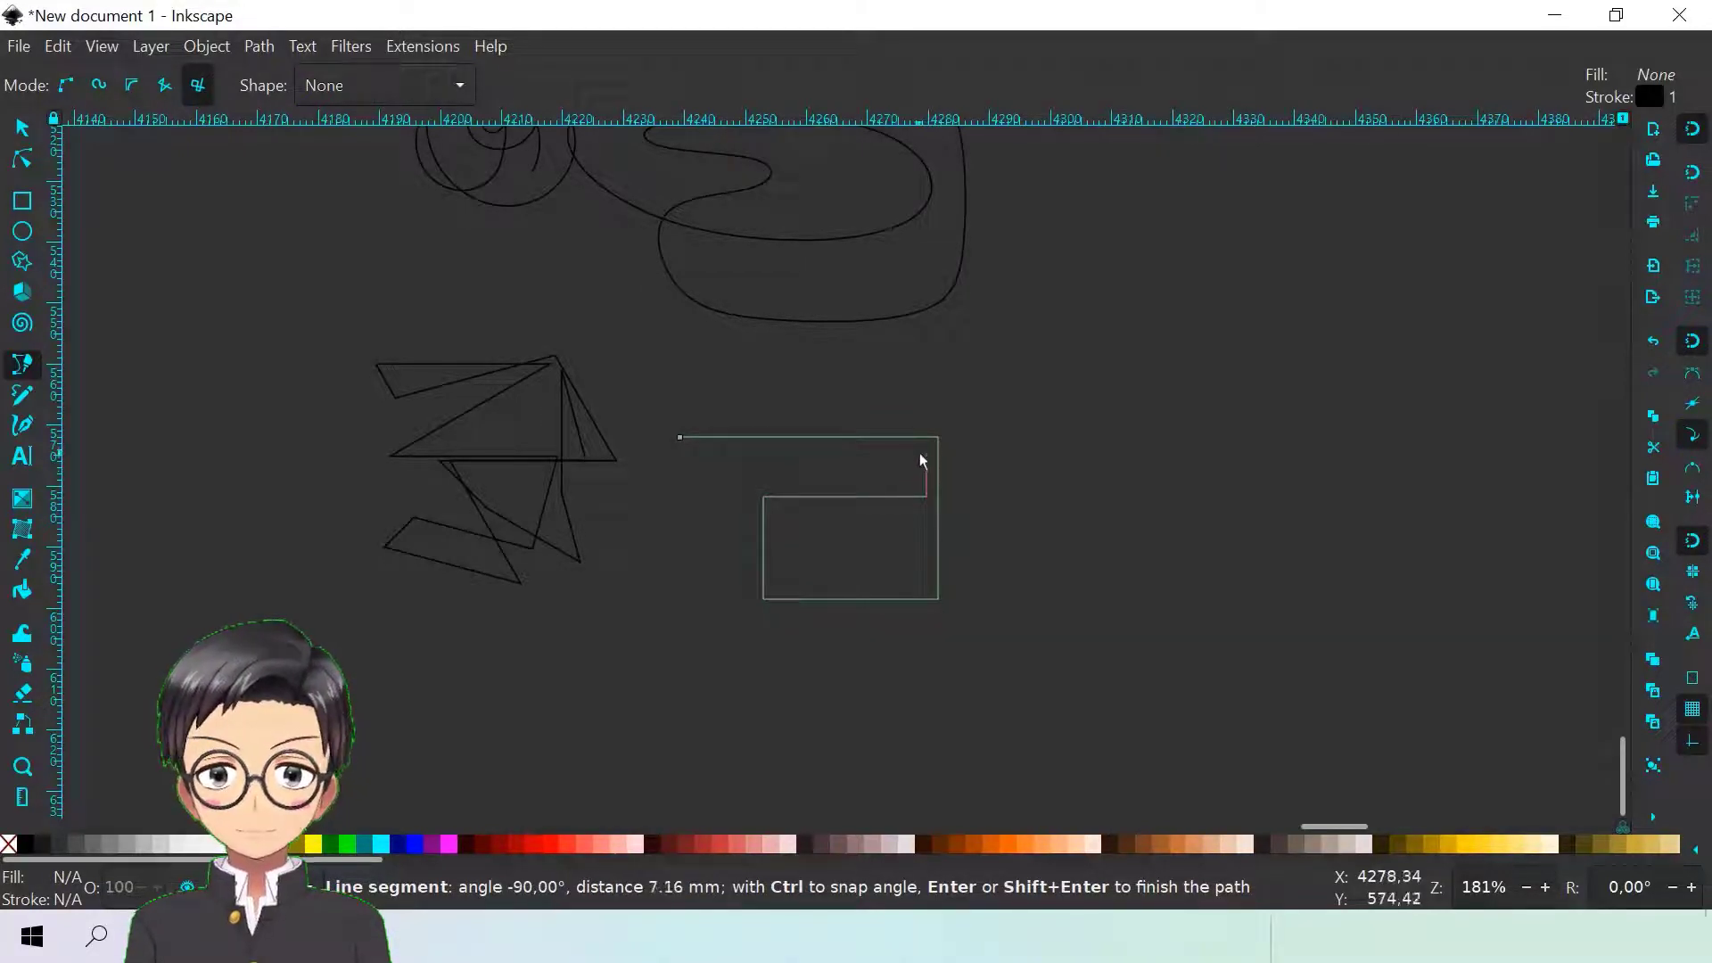
pyautogui.click(920, 453)
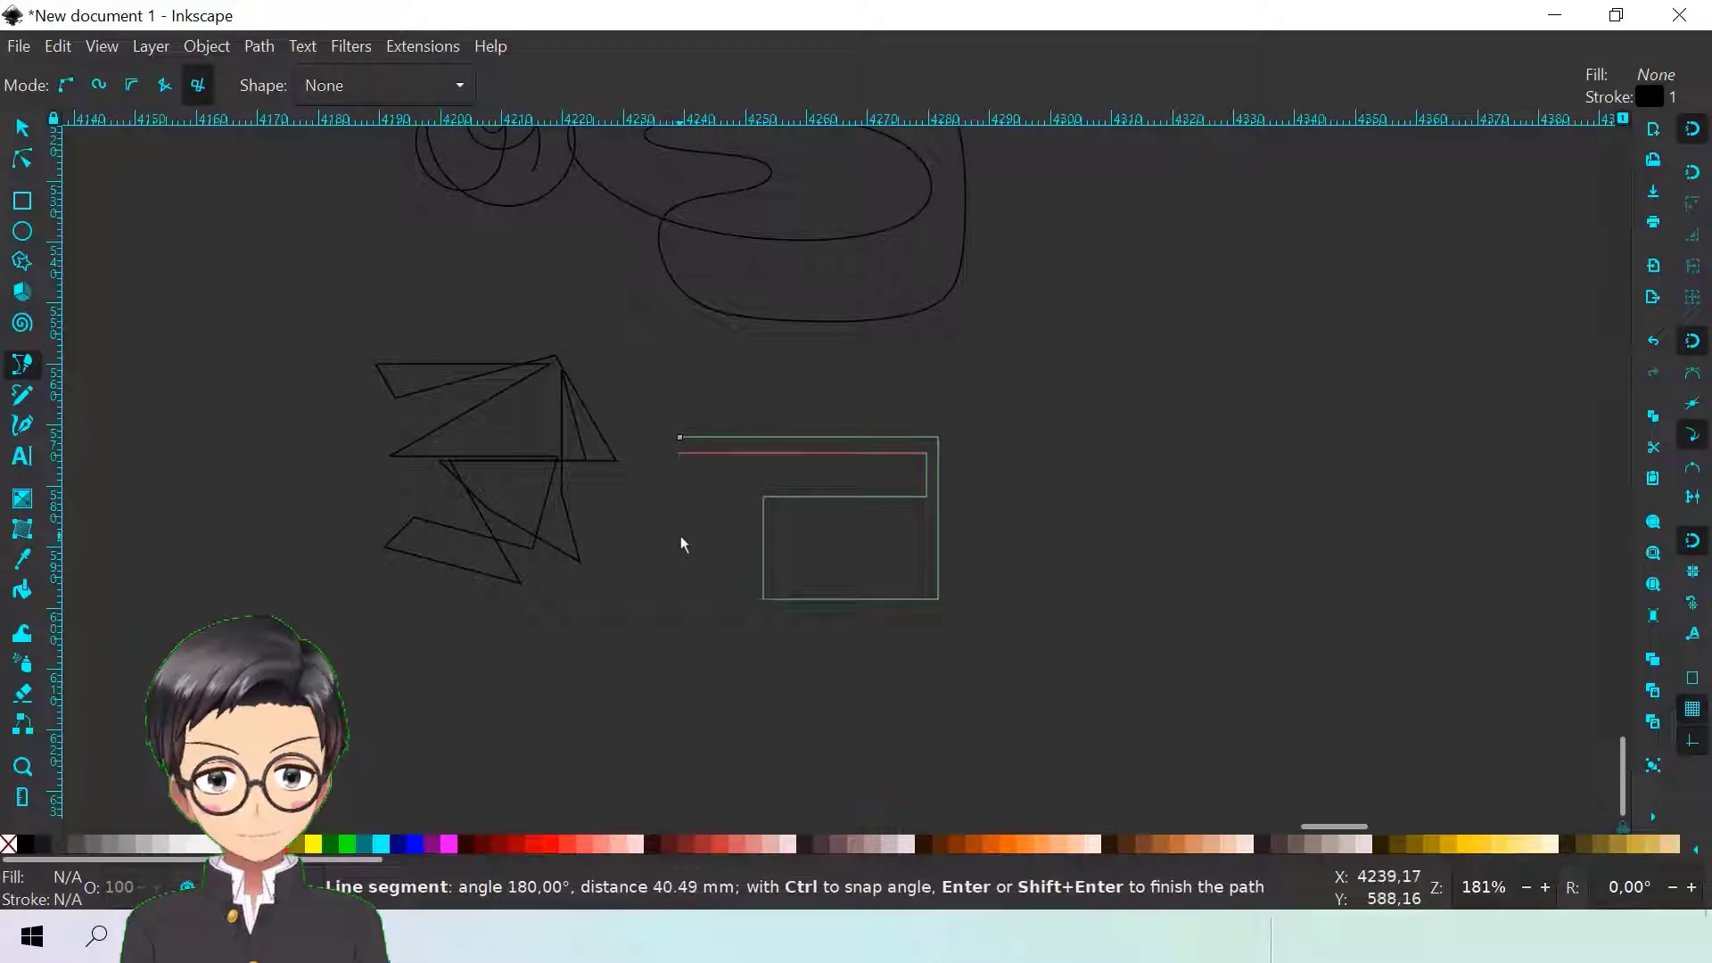
pyautogui.click(678, 452)
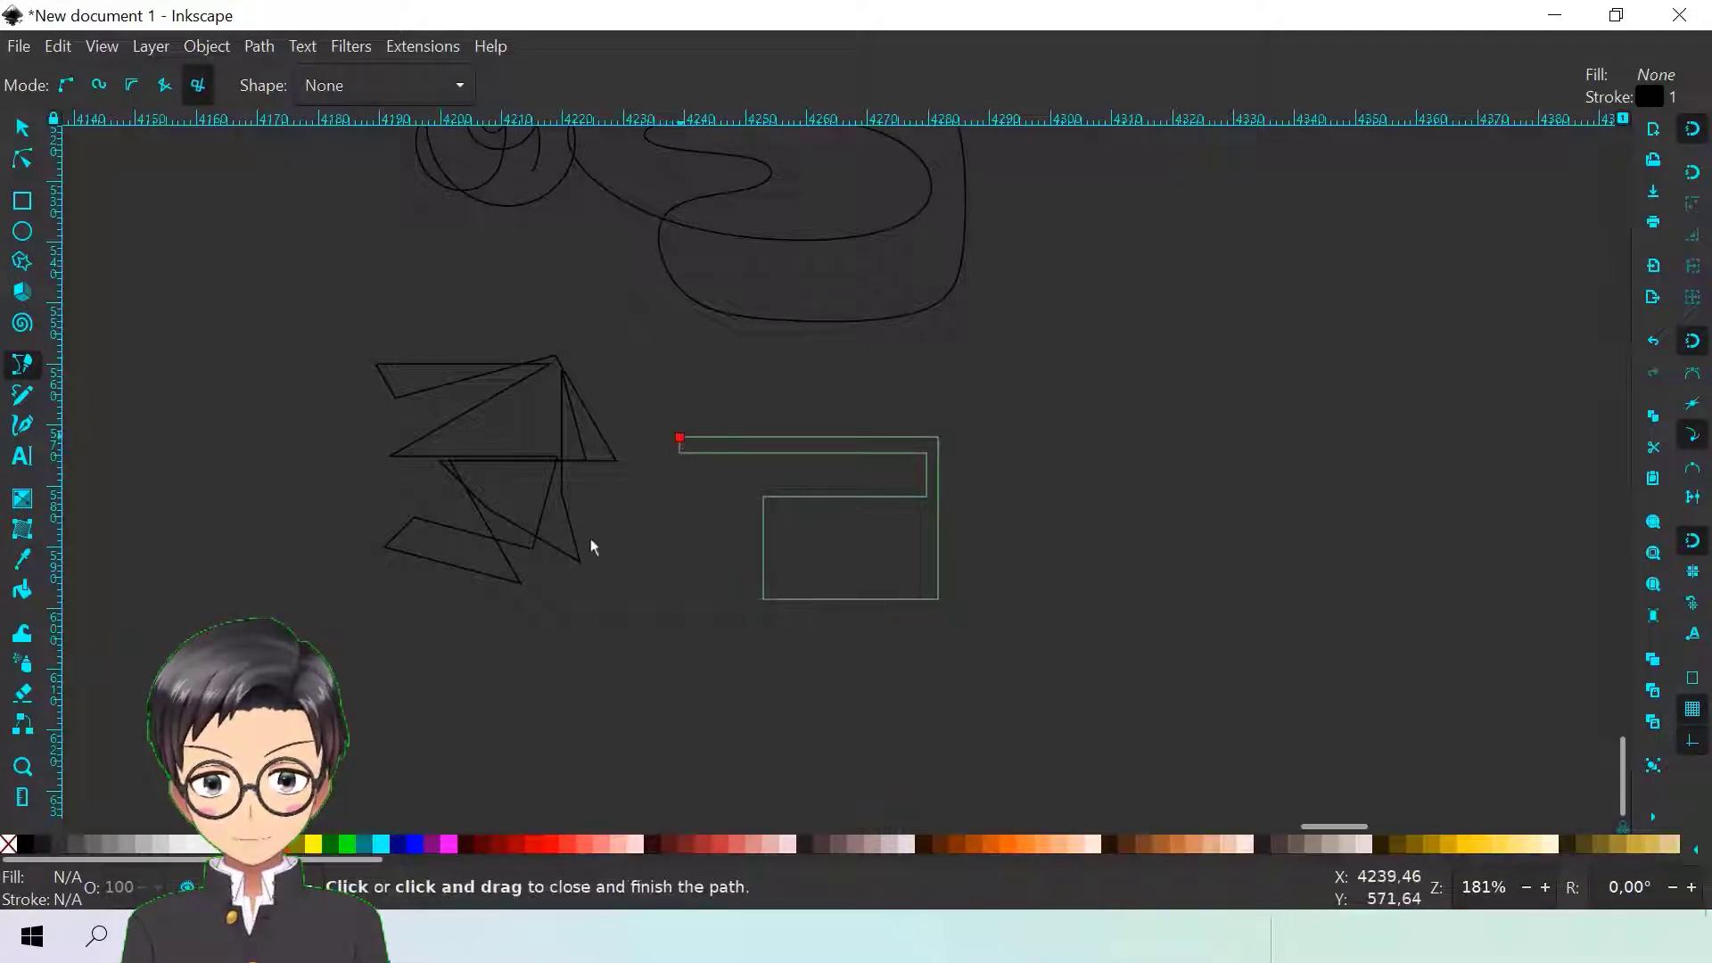
pyautogui.click(680, 437)
# Select all four sample paths together and delete them
pyautogui.click(21, 127)
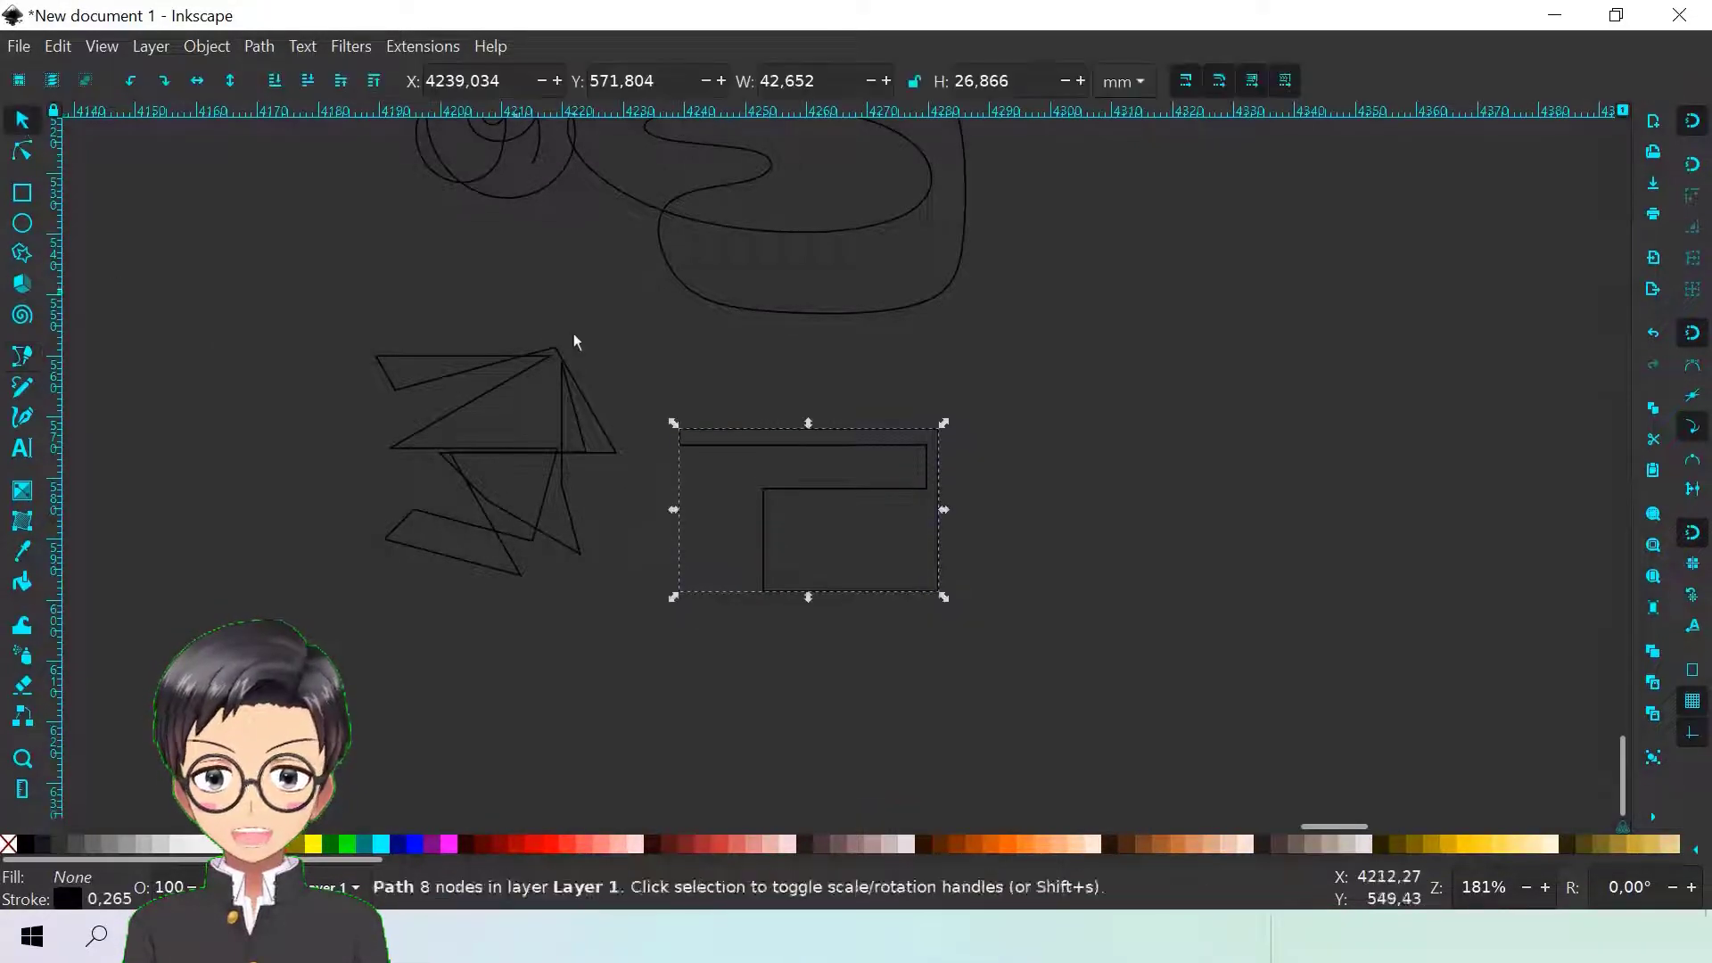
pyautogui.scroll(-1, 574, 333)
pyautogui.scroll(1, 585, 341)
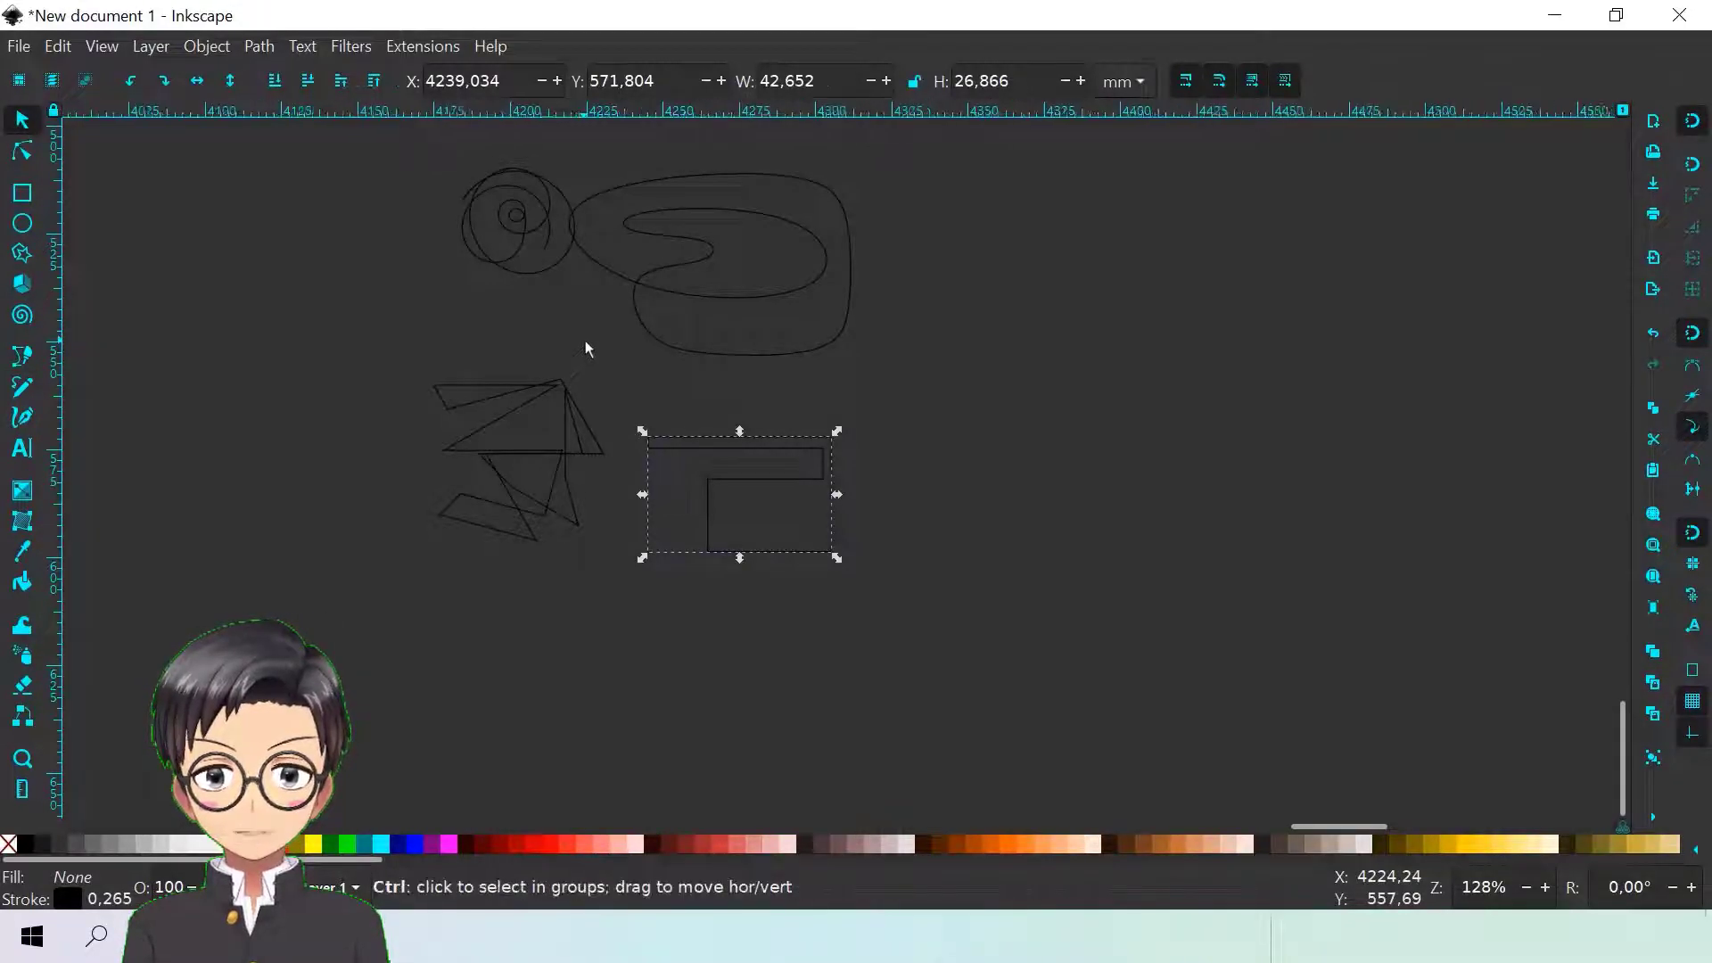
pyautogui.scroll(-2, 585, 341)
pyautogui.click(352, 205)
pyautogui.moveTo(351, 205); pyautogui.dragTo(552, 343)
pyautogui.moveTo(898, 595); pyautogui.dragTo(897, 595)
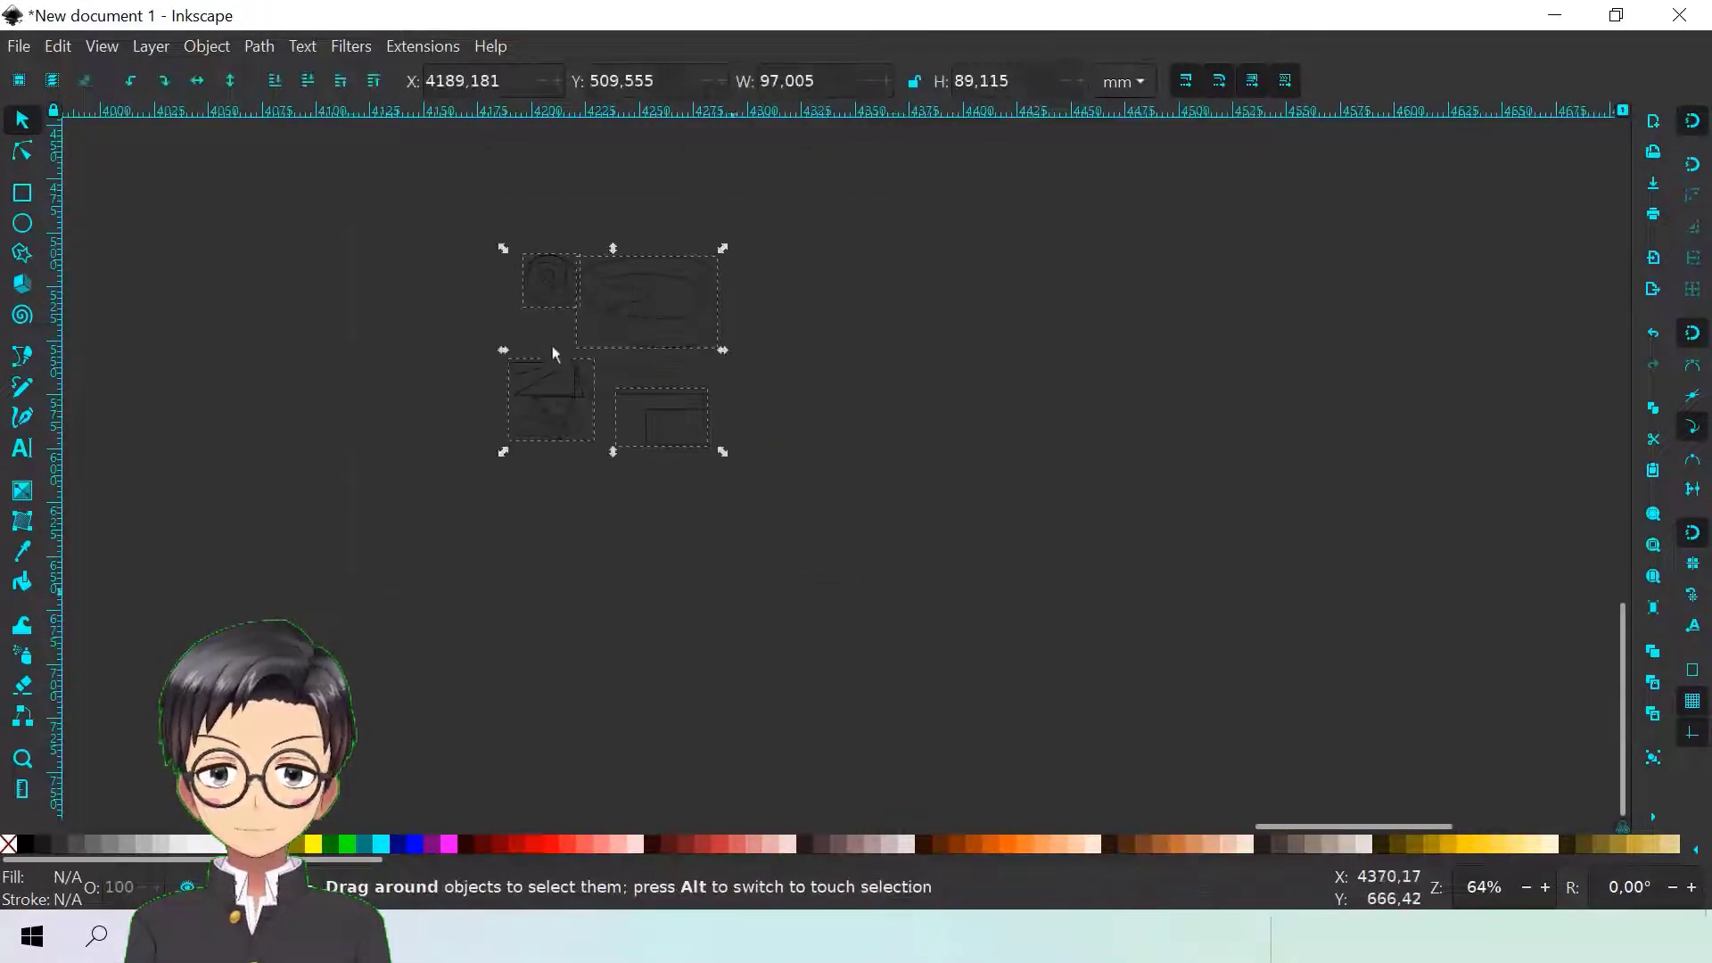
pyautogui.rightClick(569, 294)
pyautogui.click(654, 419)
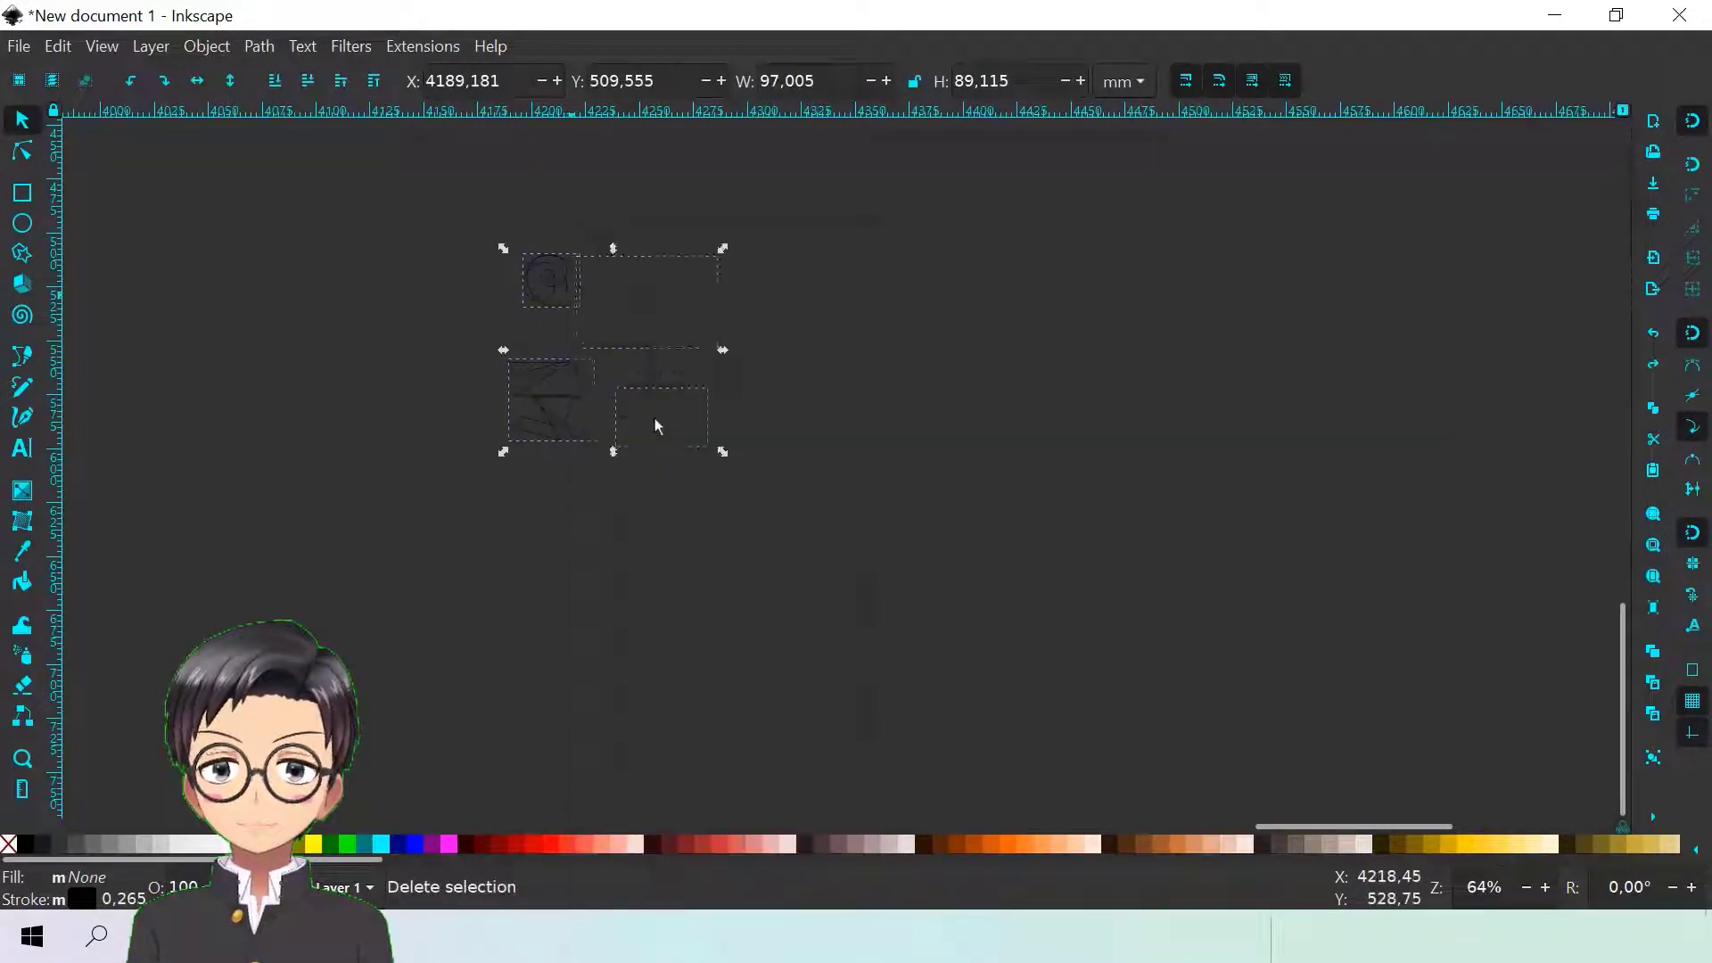
# Examine the green leaf drawing elsewhere on the canvas up close
pyautogui.scroll(-6, 655, 419)
pyautogui.scroll(5, 913, 421)
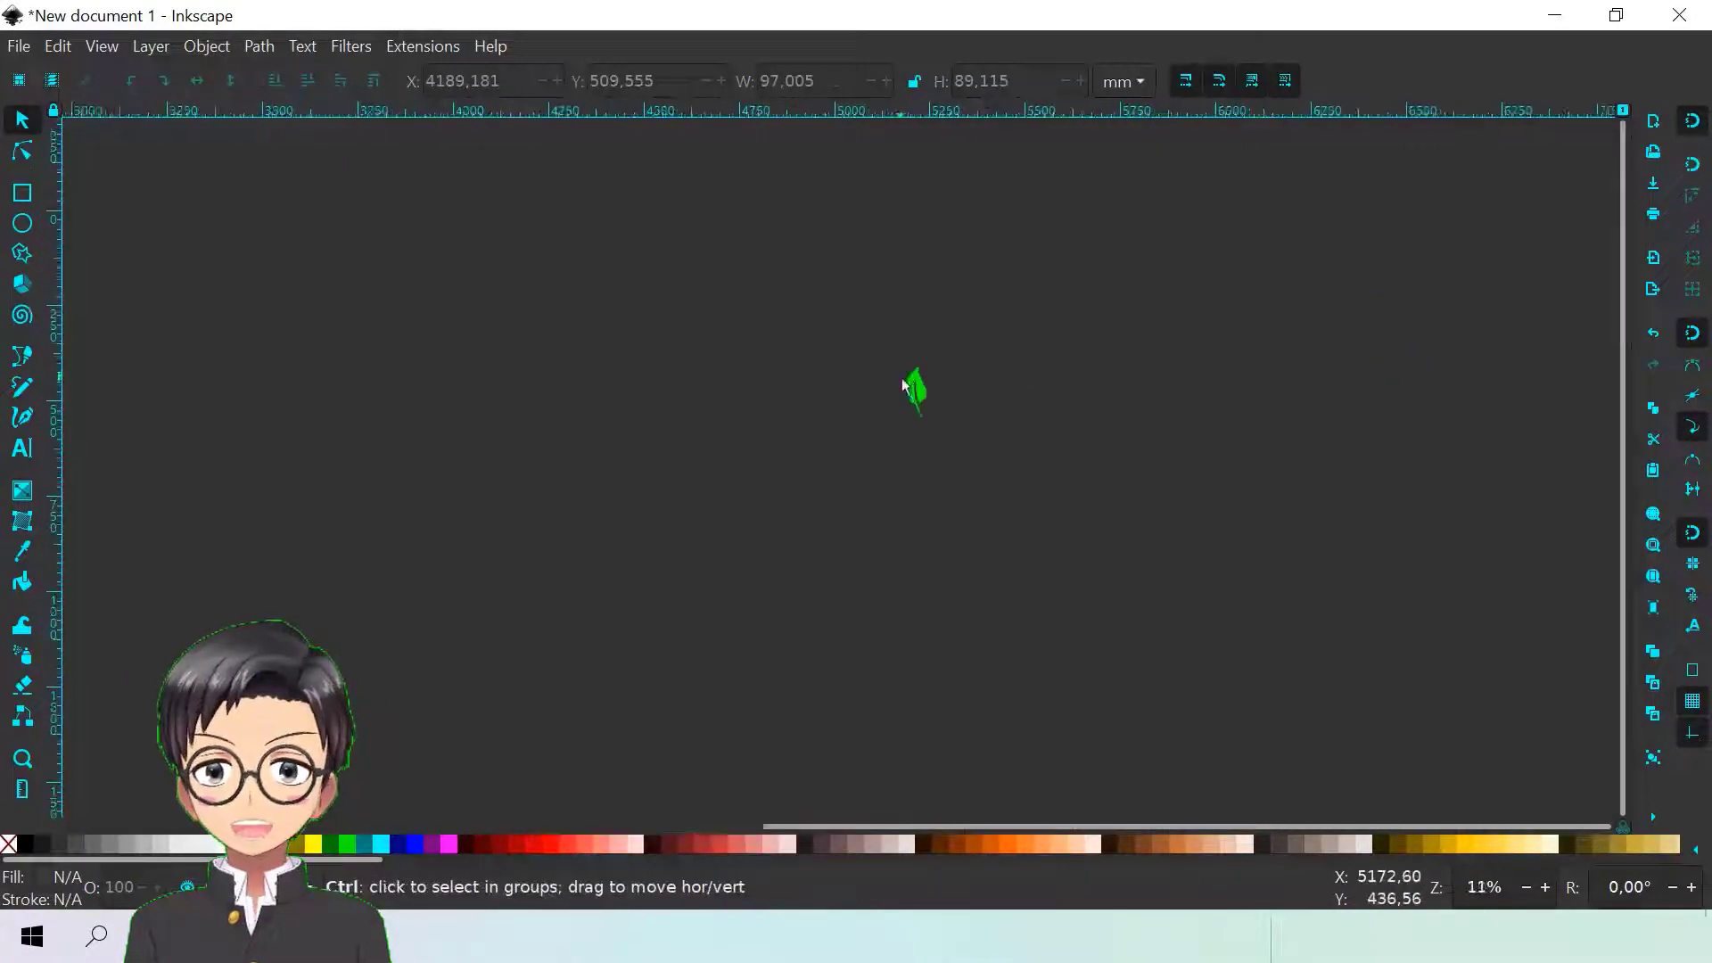
pyautogui.scroll(2, 898, 412)
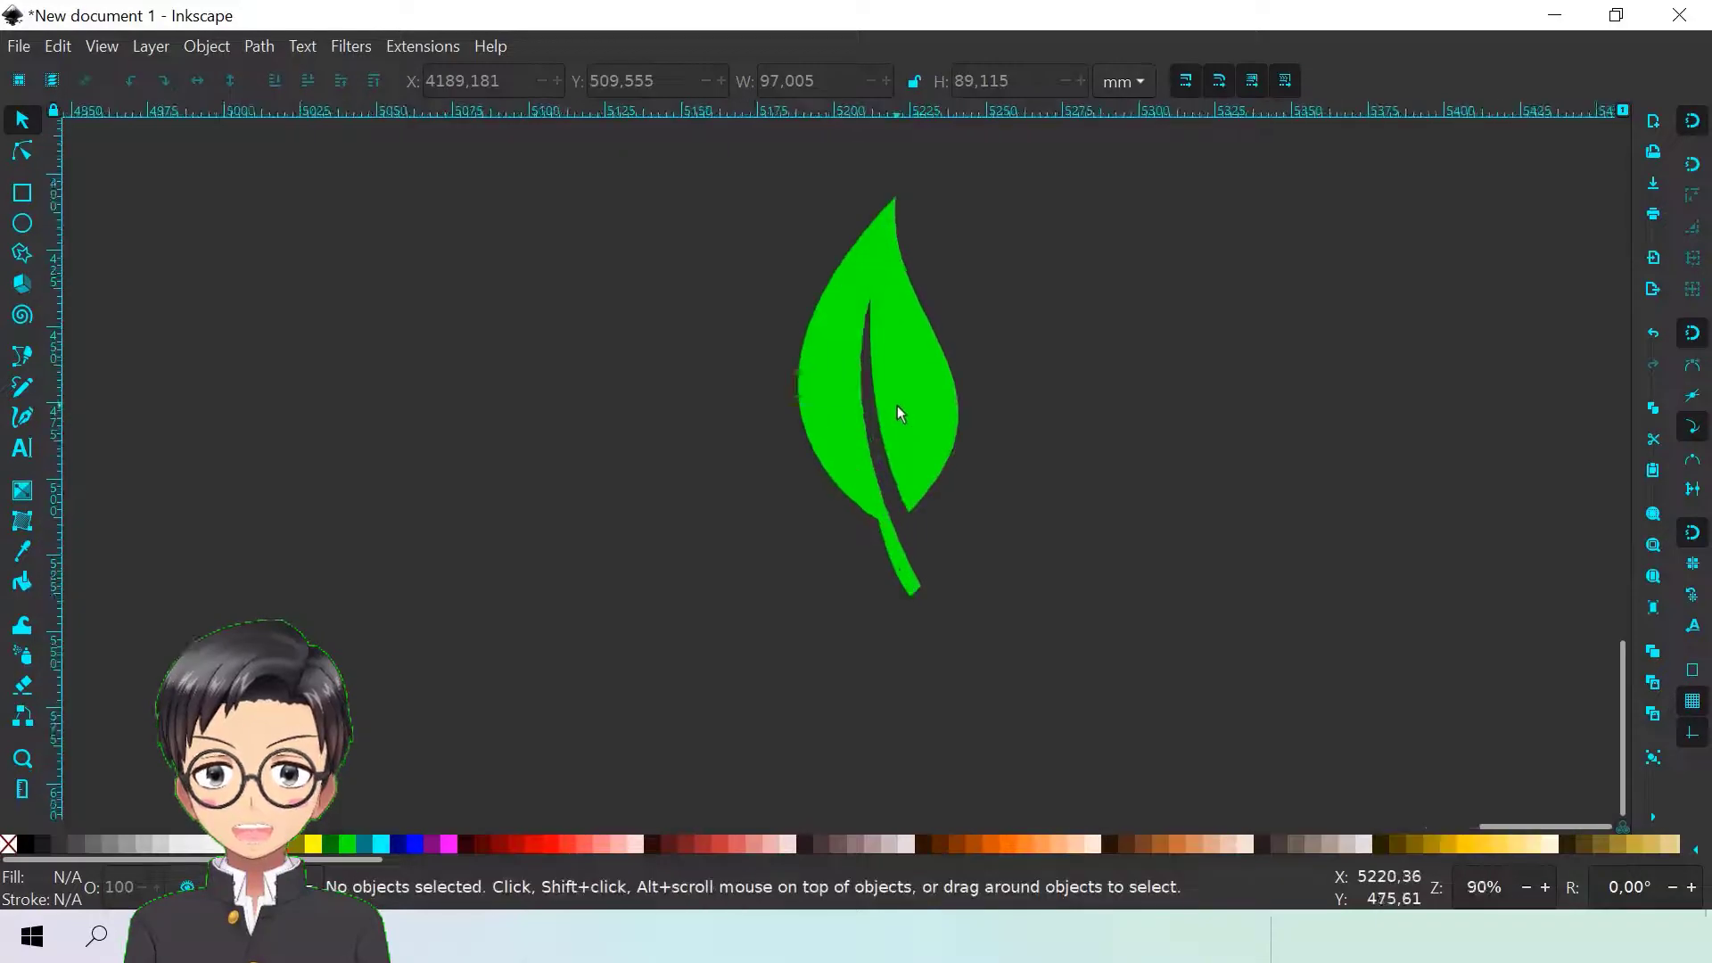
pyautogui.scroll(3, 898, 413)
pyautogui.scroll(-2, 898, 413)
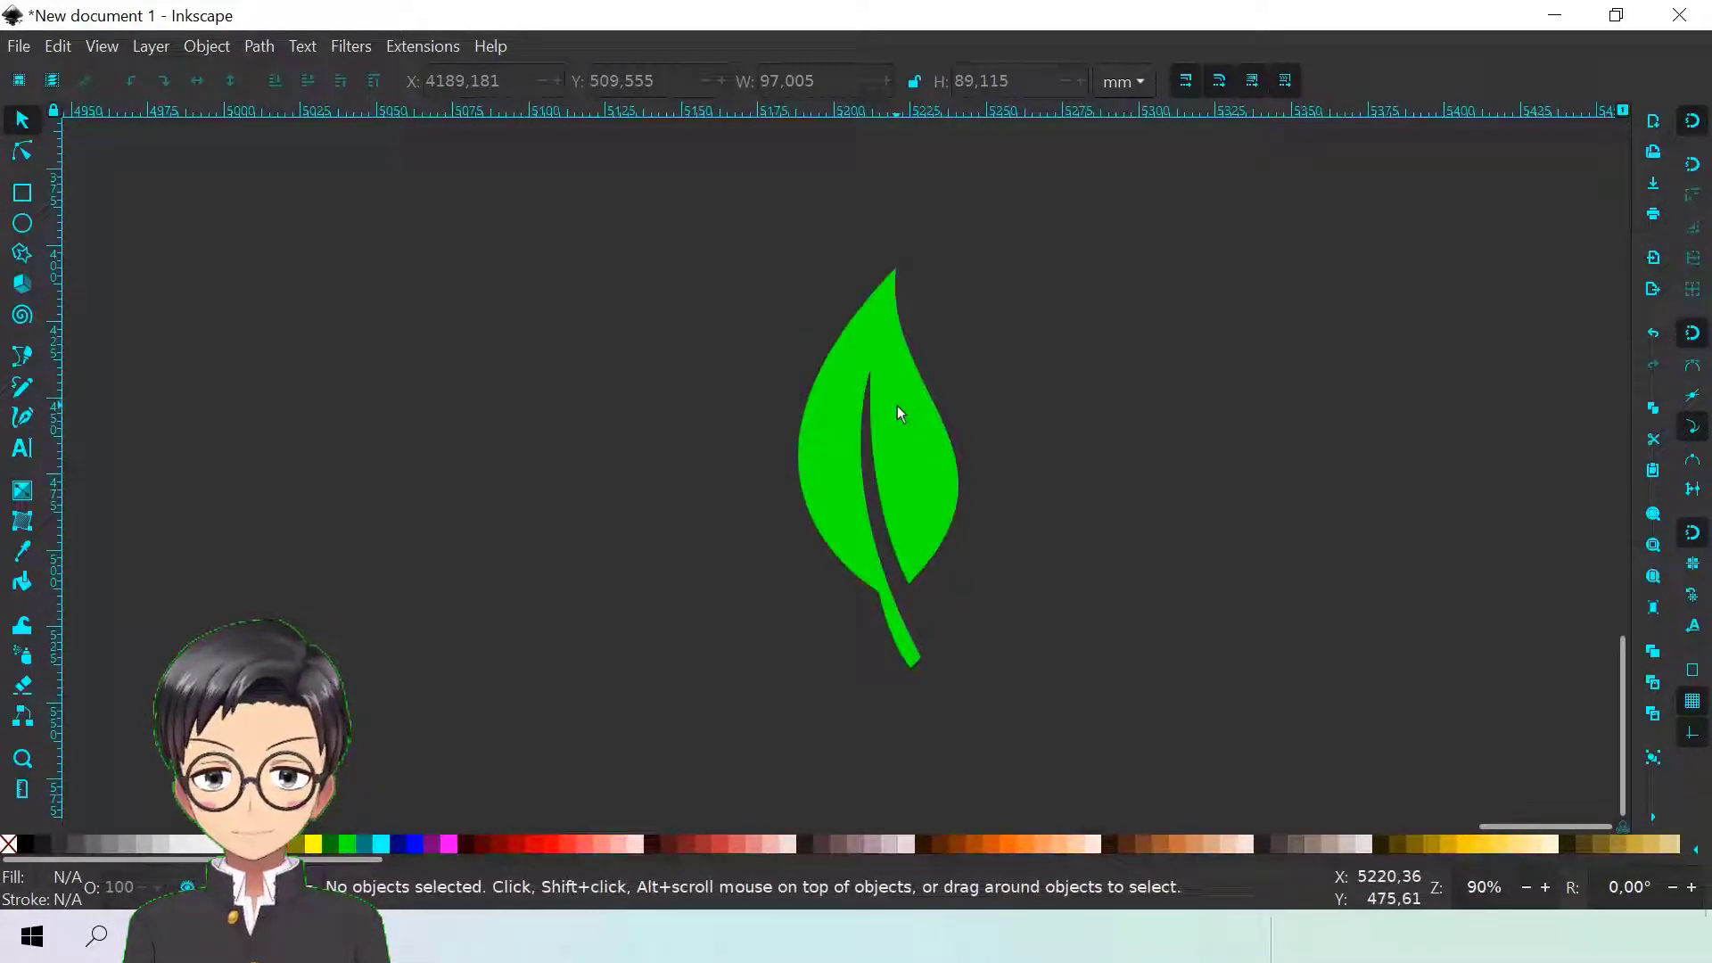
# Trace the leaf's left edge with the Pen tool's Bezier mode from the stem junction to the tip, about 33 mm wide and 107 mm high
pyautogui.click(22, 356)
pyautogui.scroll(1, 934, 578)
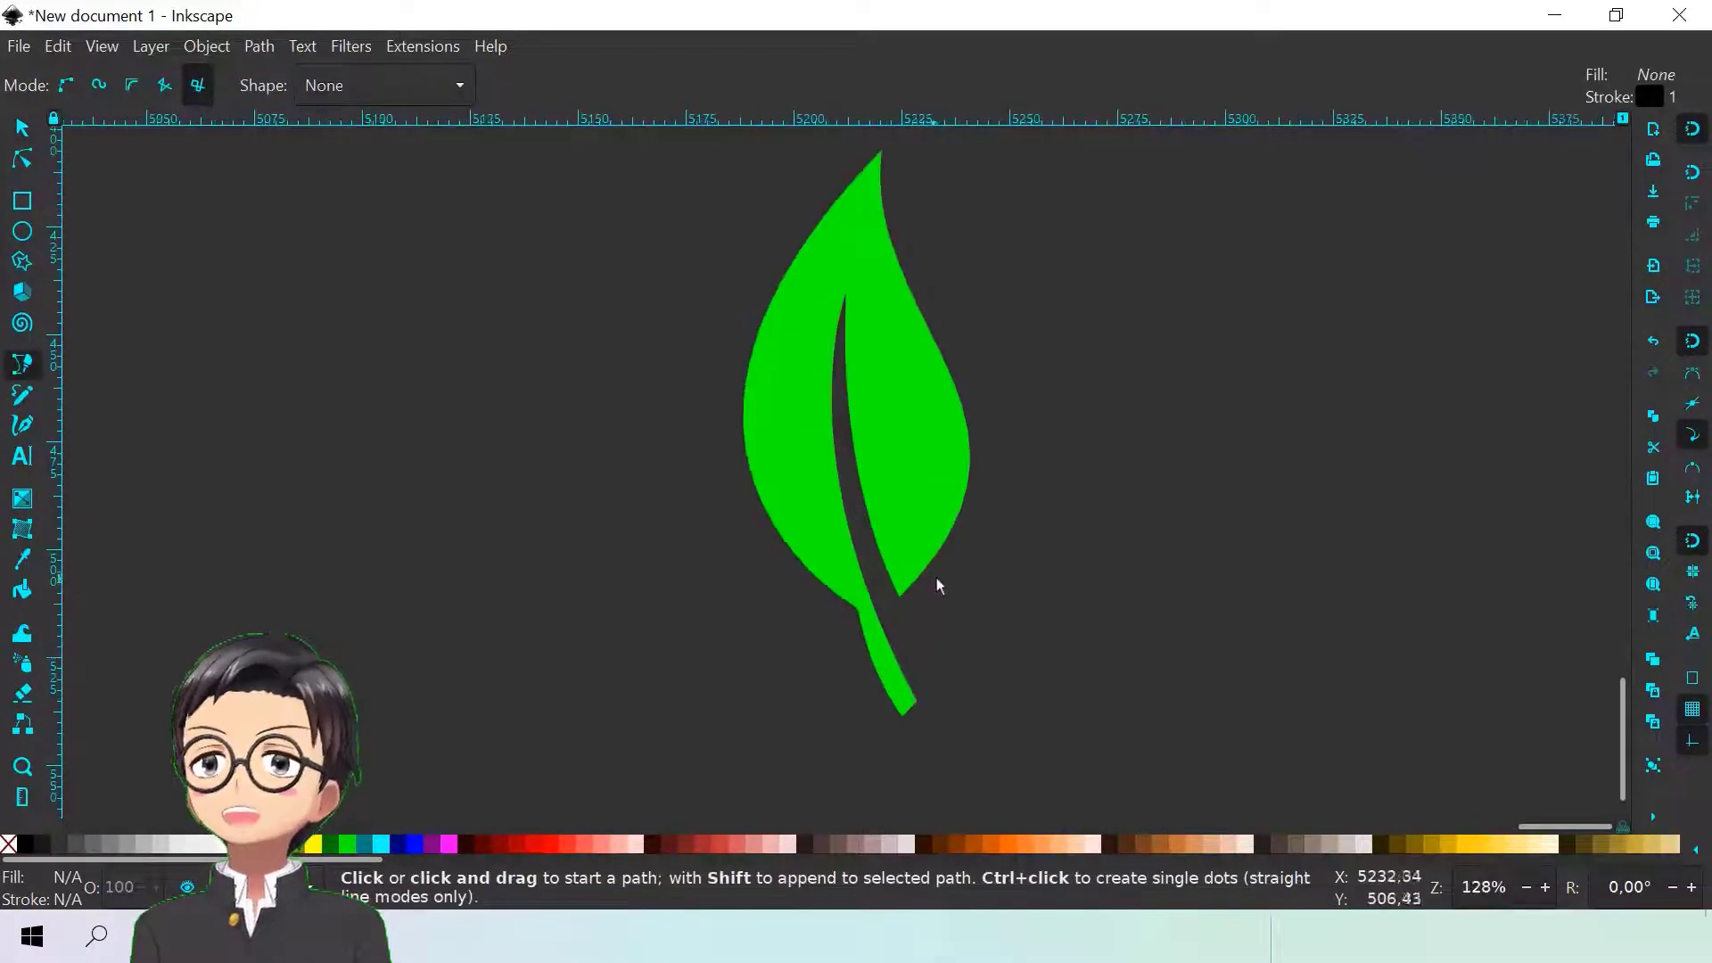
pyautogui.click(58, 89)
pyautogui.scroll(1, 1020, 537)
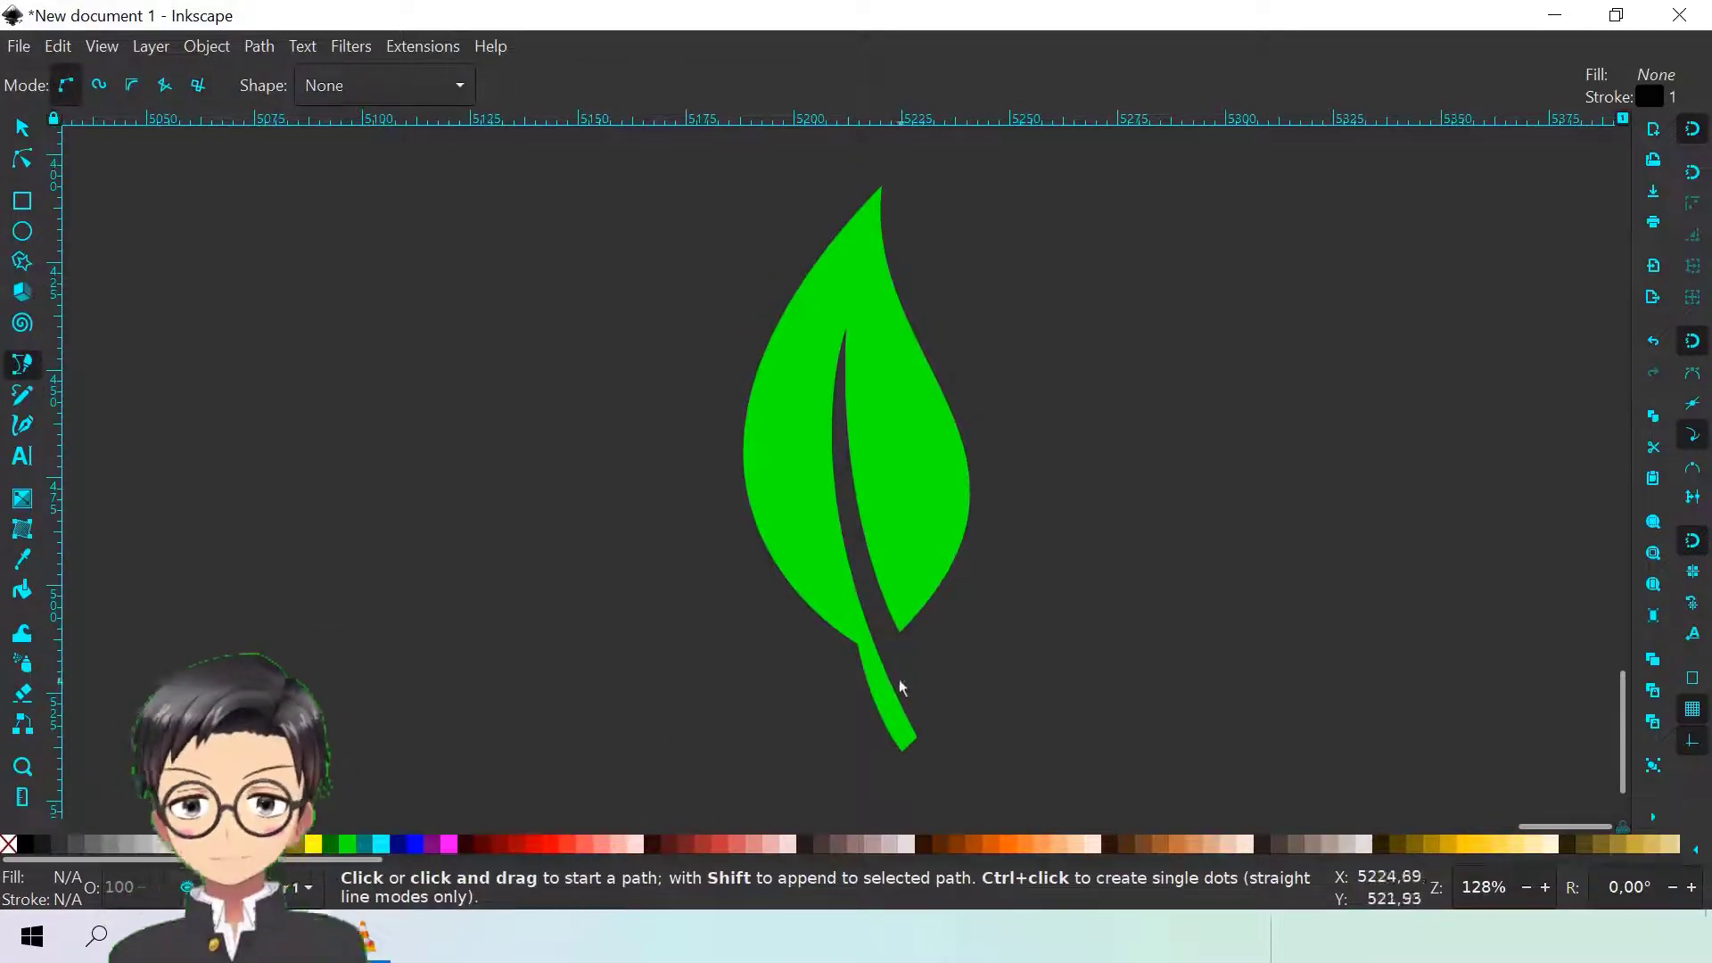
pyautogui.click(857, 645)
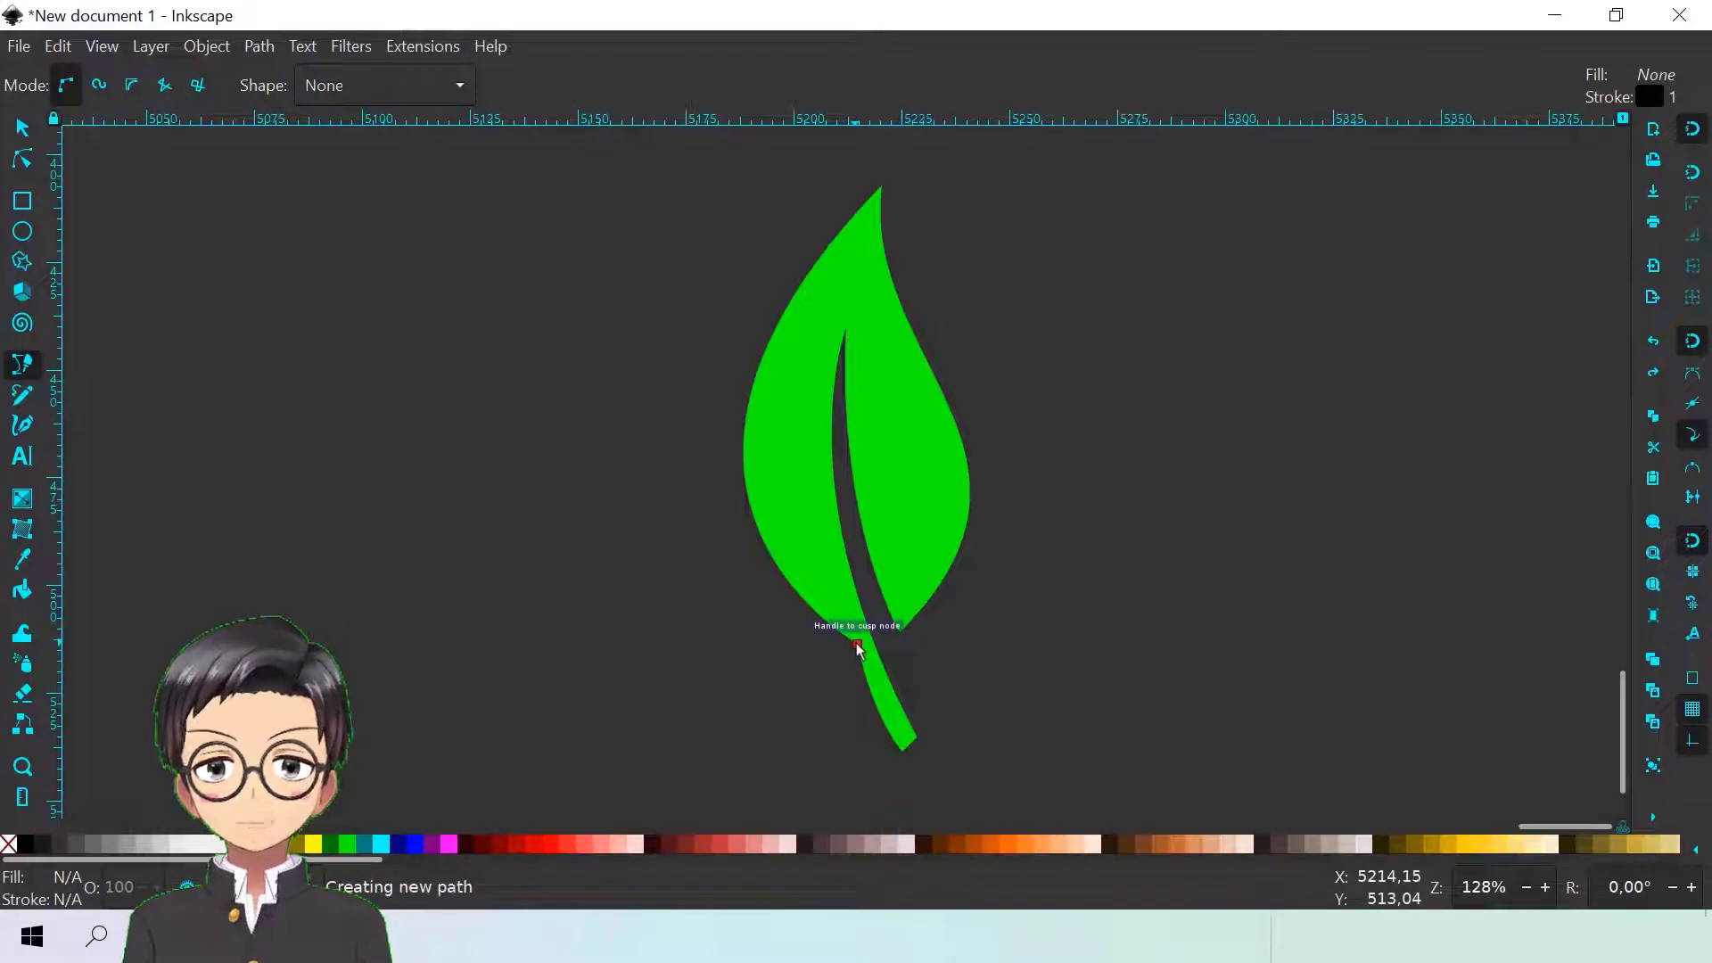
pyautogui.scroll(-1, 857, 648)
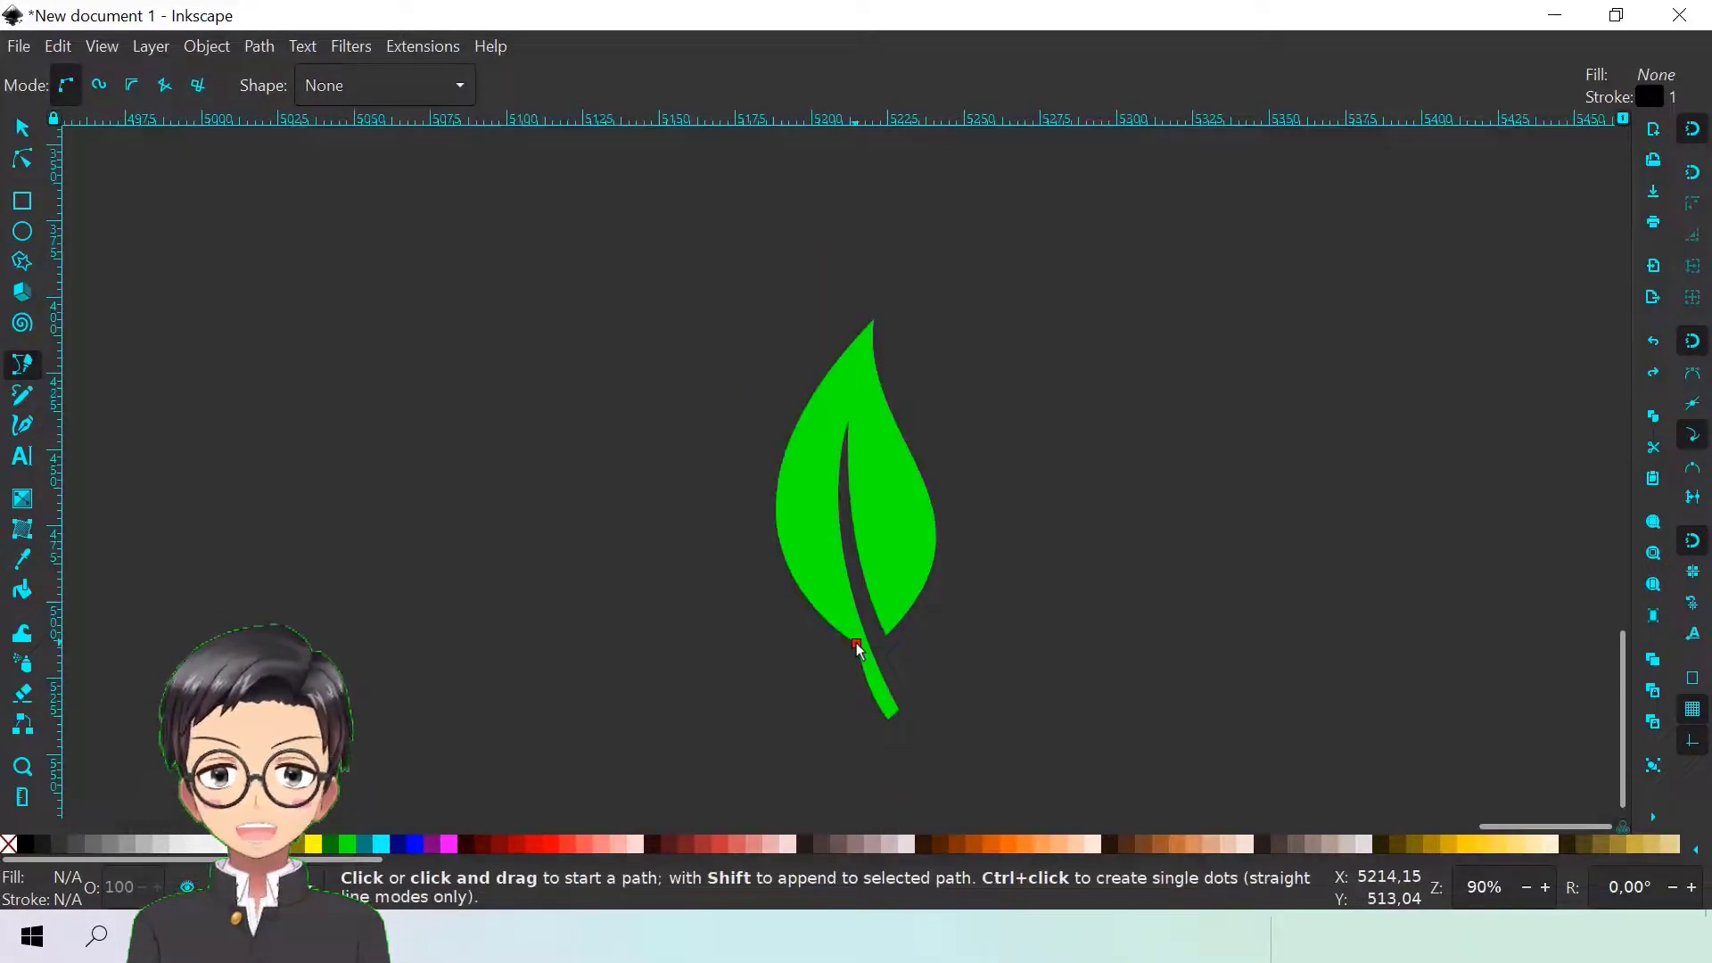
pyautogui.click(857, 645)
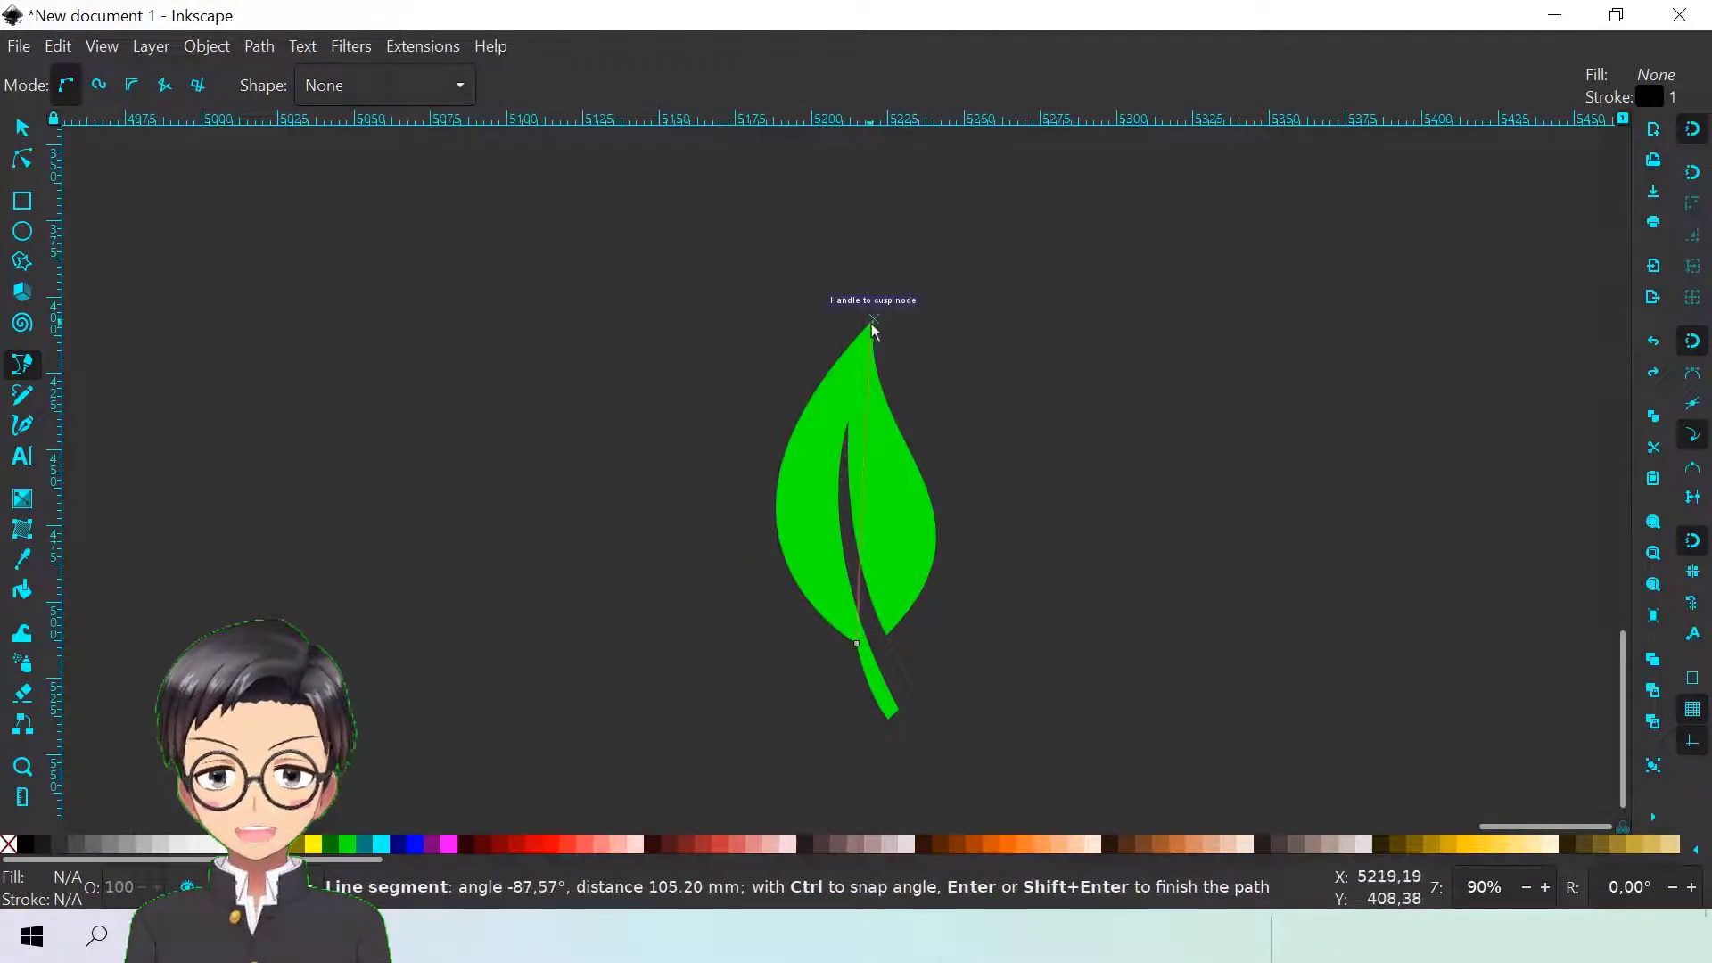
pyautogui.moveTo(873, 327); pyautogui.dragTo(1088, 98)
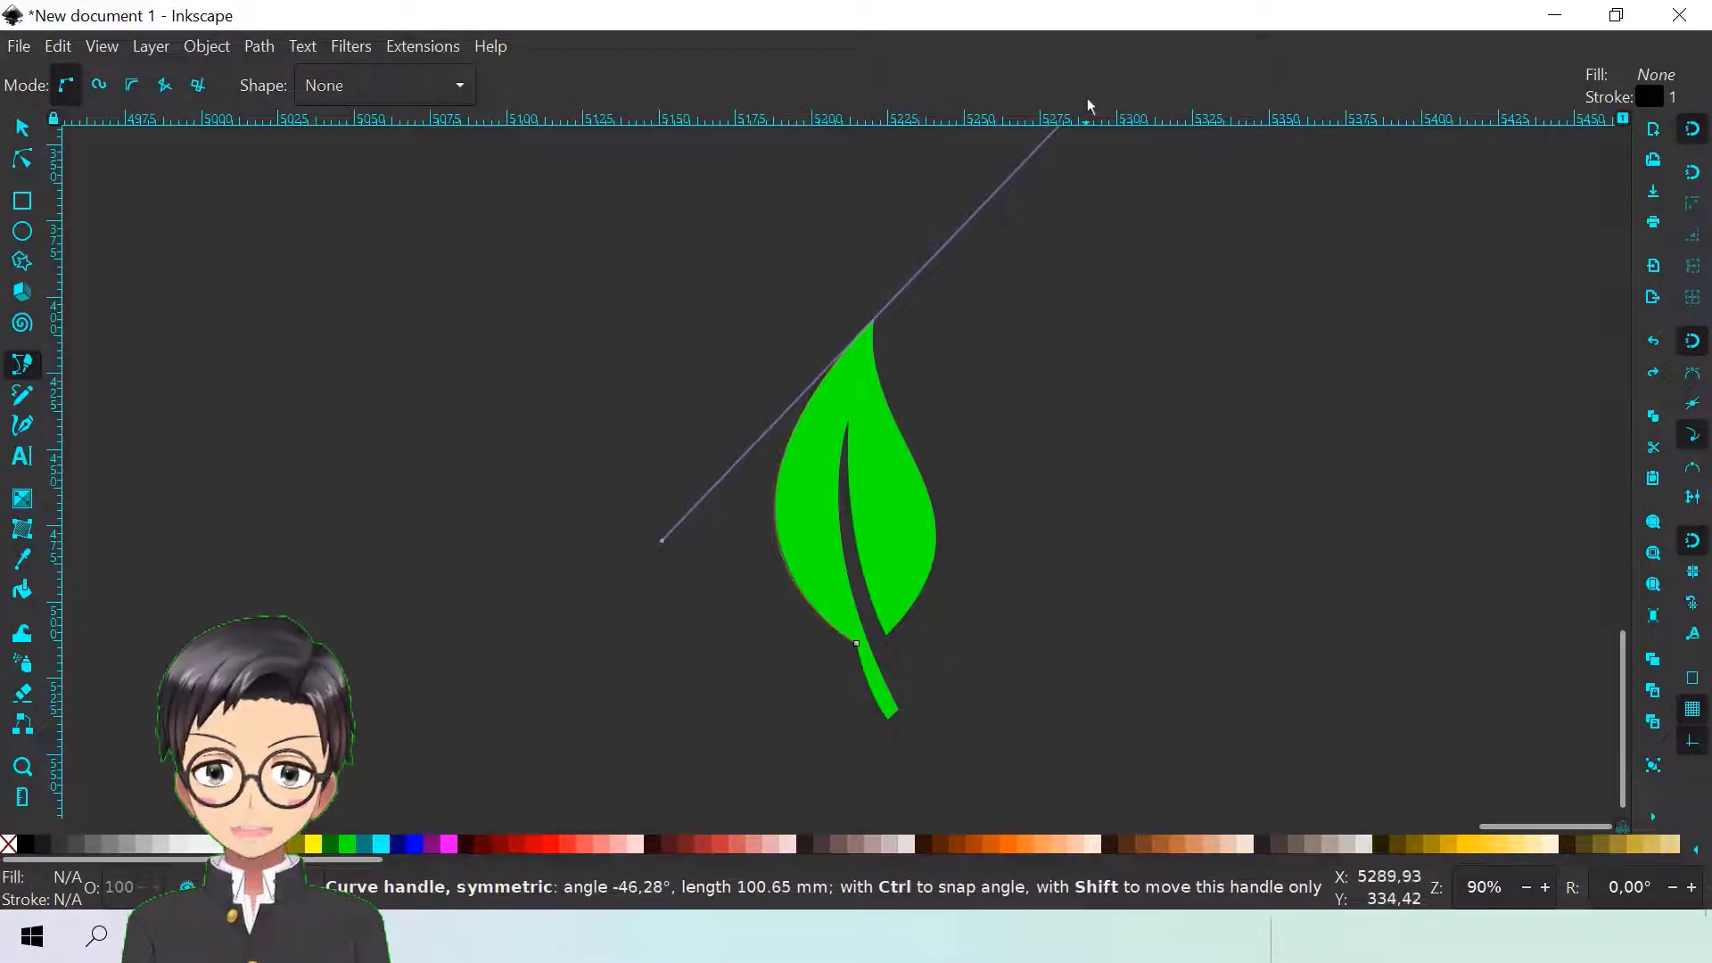
pyautogui.press('space')
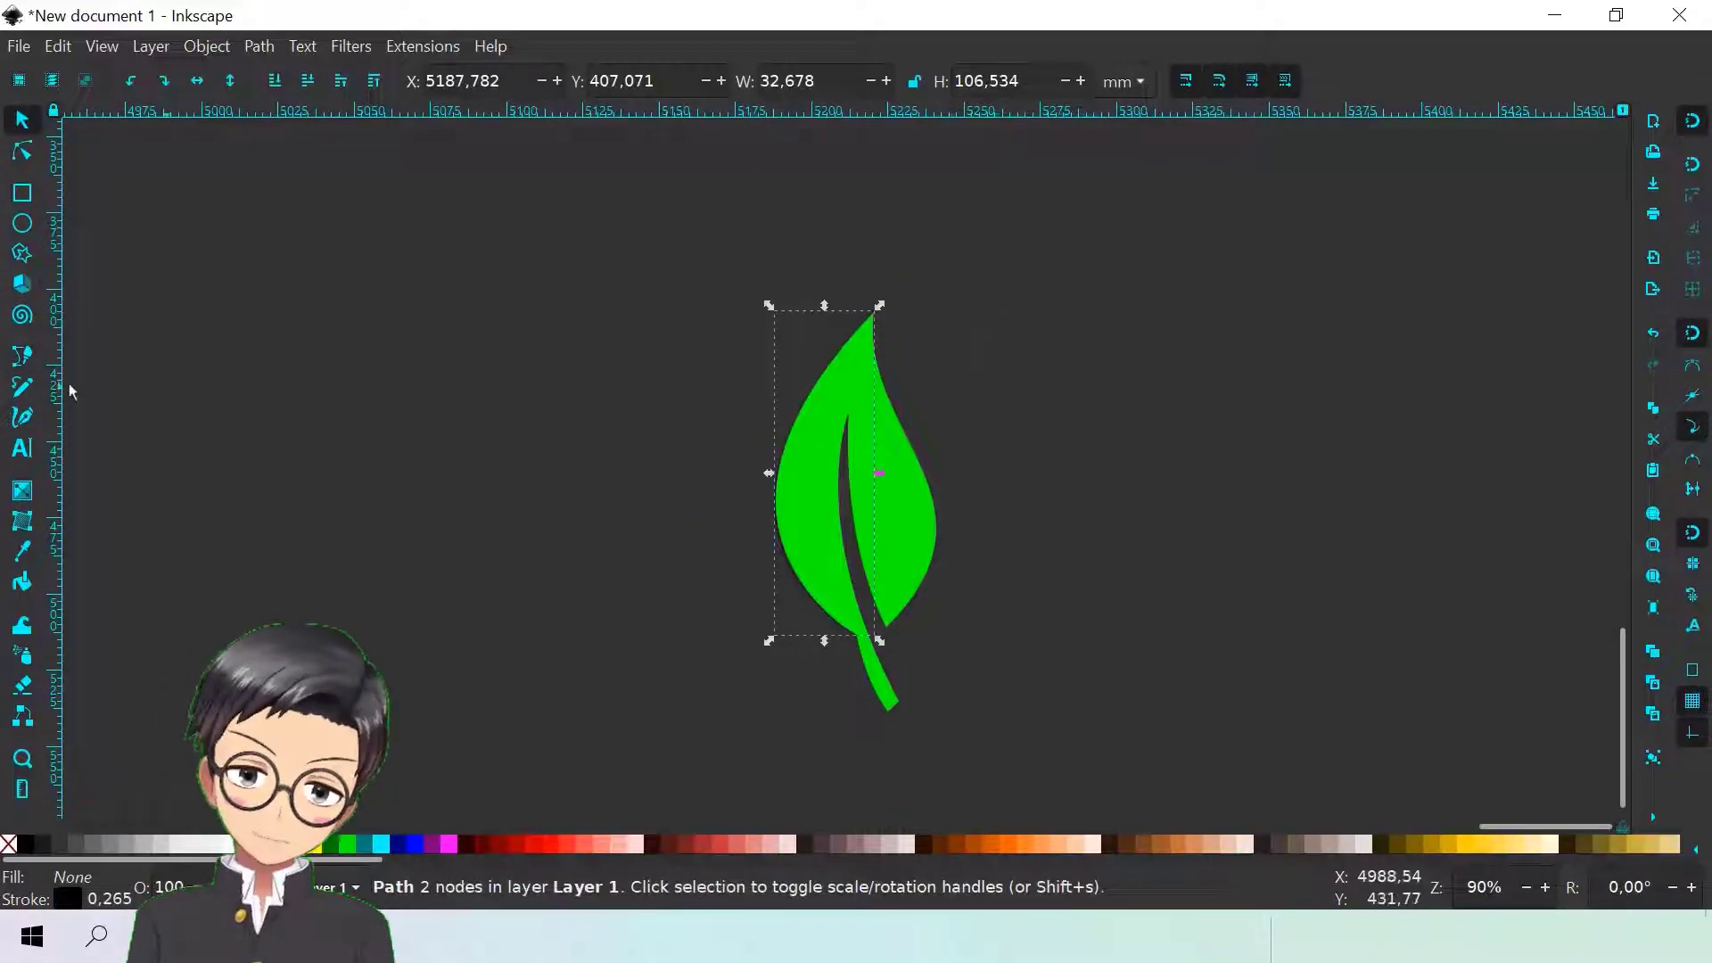
# Continue the path from the leaf's tip down its right edge through a middle curve node to the lower corner beside the stem
pyautogui.click(22, 355)
pyautogui.keyDown('ctrl'); pyautogui.scroll(1, 898, 354); pyautogui.keyUp('ctrl')
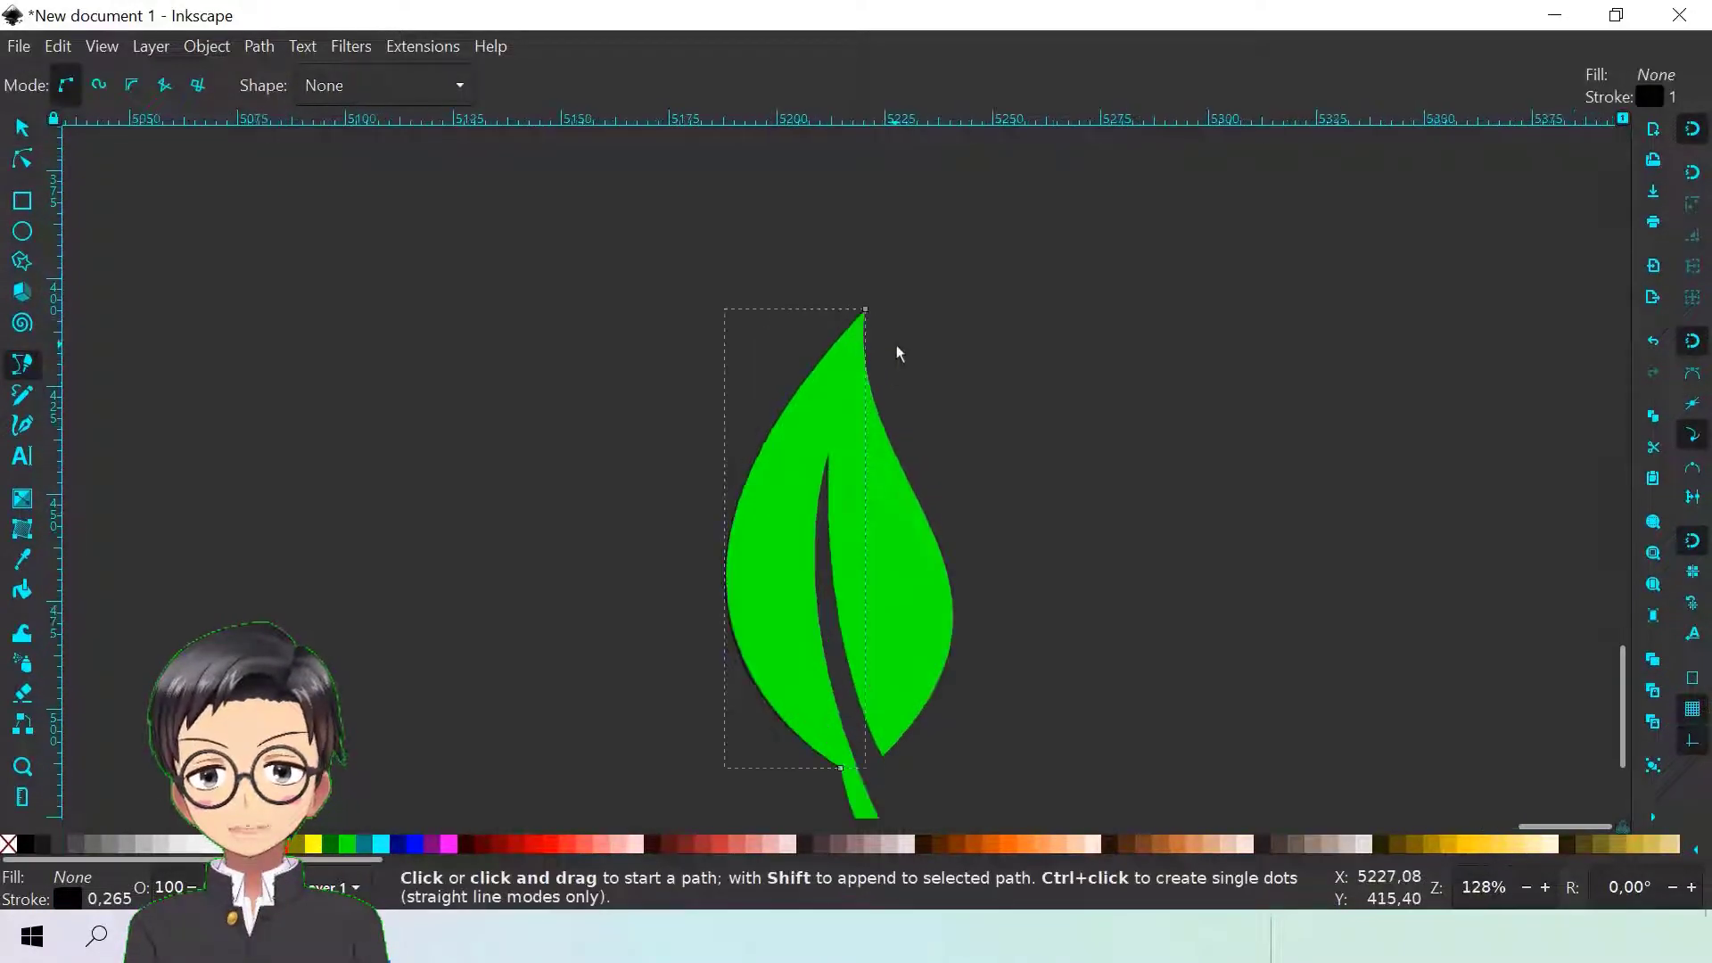
pyautogui.scroll(2, 898, 354)
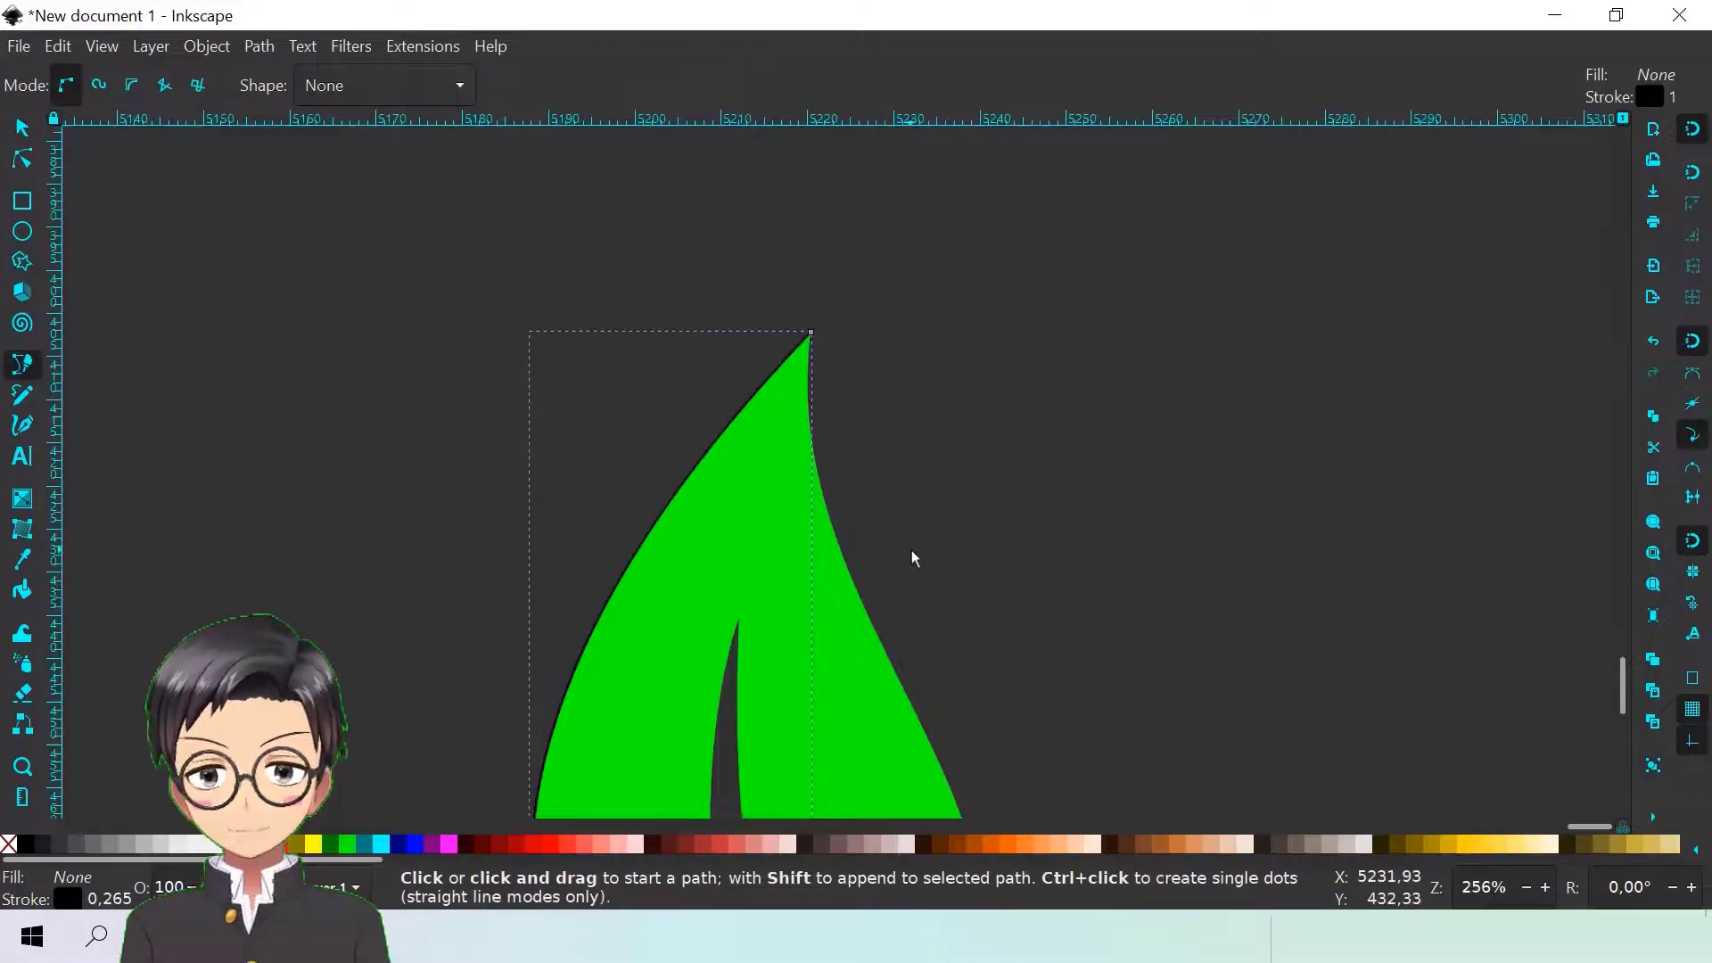
pyautogui.click(810, 334)
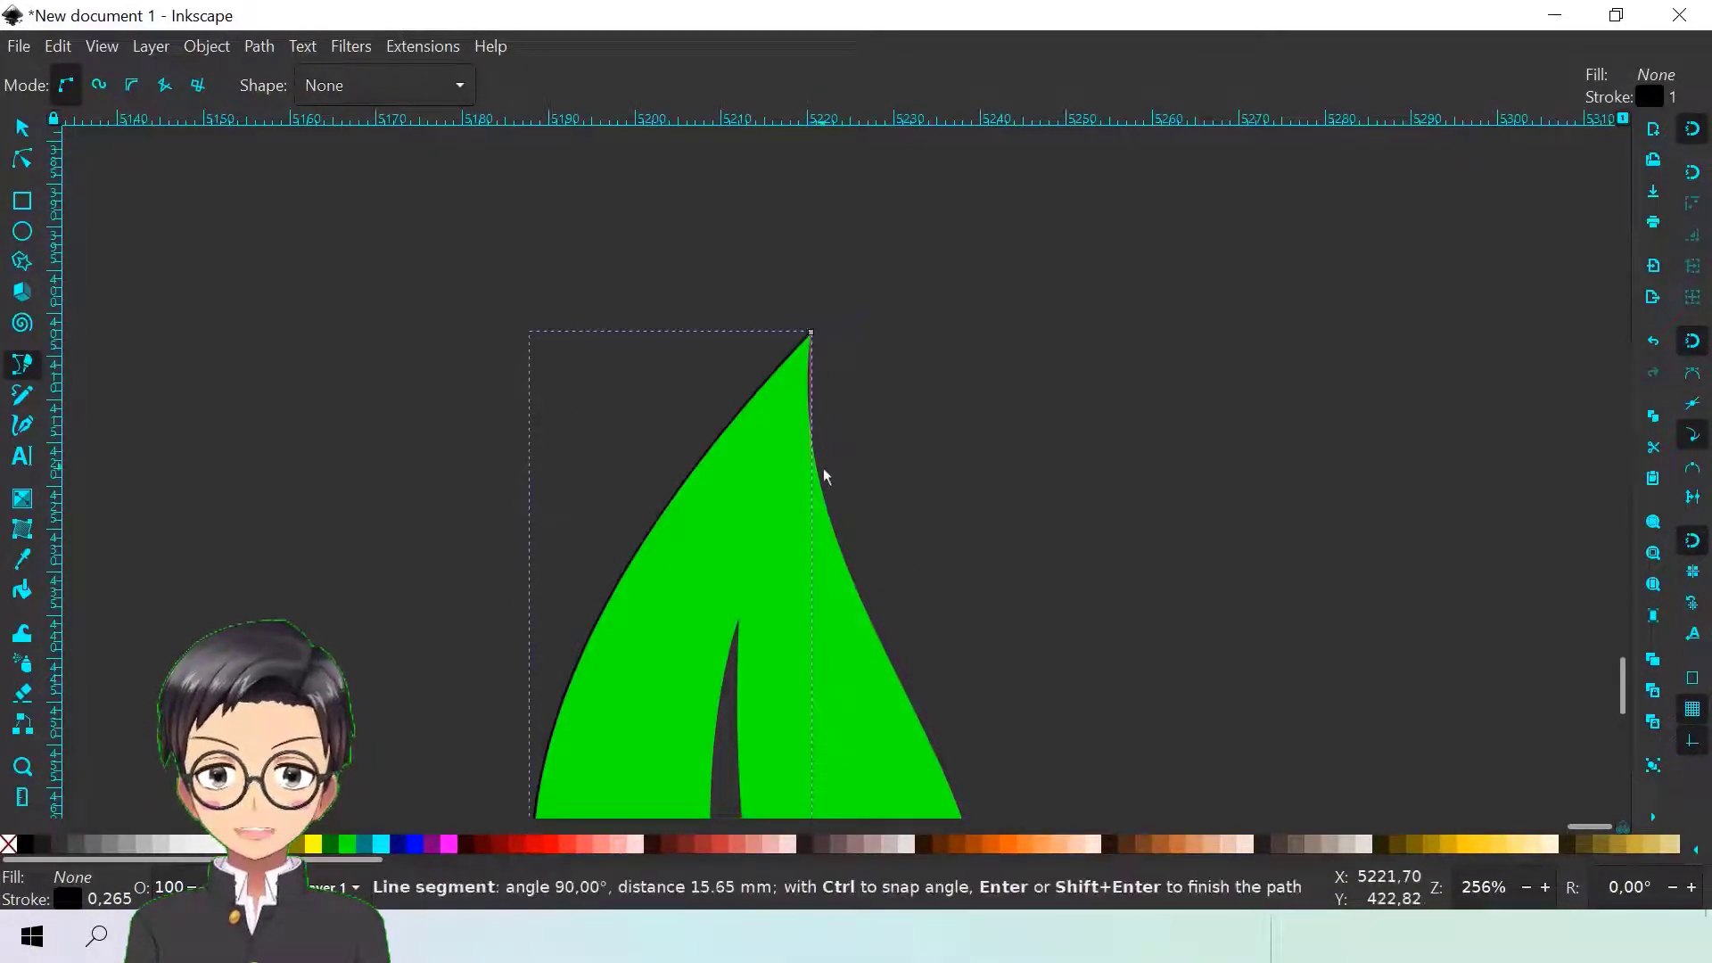
pyautogui.keyDown('ctrl'); pyautogui.scroll(-3, 829, 496); pyautogui.keyUp('ctrl')
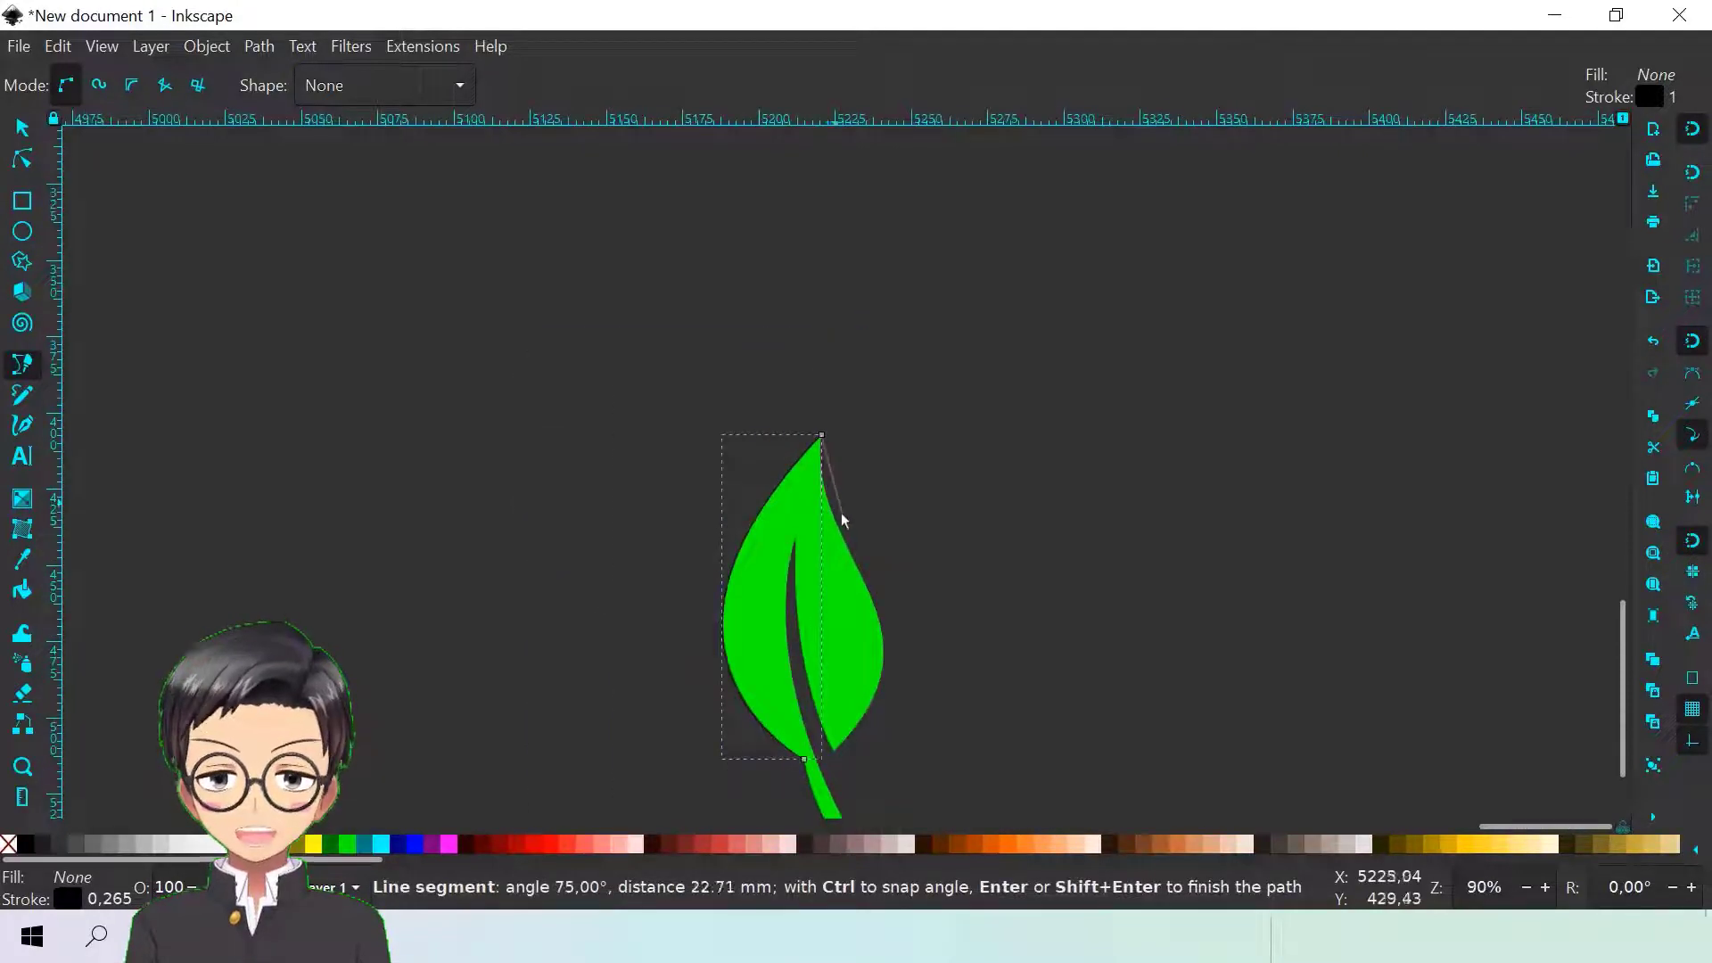
pyautogui.keyDown('ctrl'); pyautogui.scroll(-1, 856, 546); pyautogui.keyUp('ctrl')
pyautogui.scroll(-4, 860, 561)
pyautogui.keyDown('ctrl'); pyautogui.scroll(1, 851, 481); pyautogui.keyUp('ctrl')
pyautogui.keyDown('ctrl'); pyautogui.scroll(1, 852, 481); pyautogui.keyUp('ctrl')
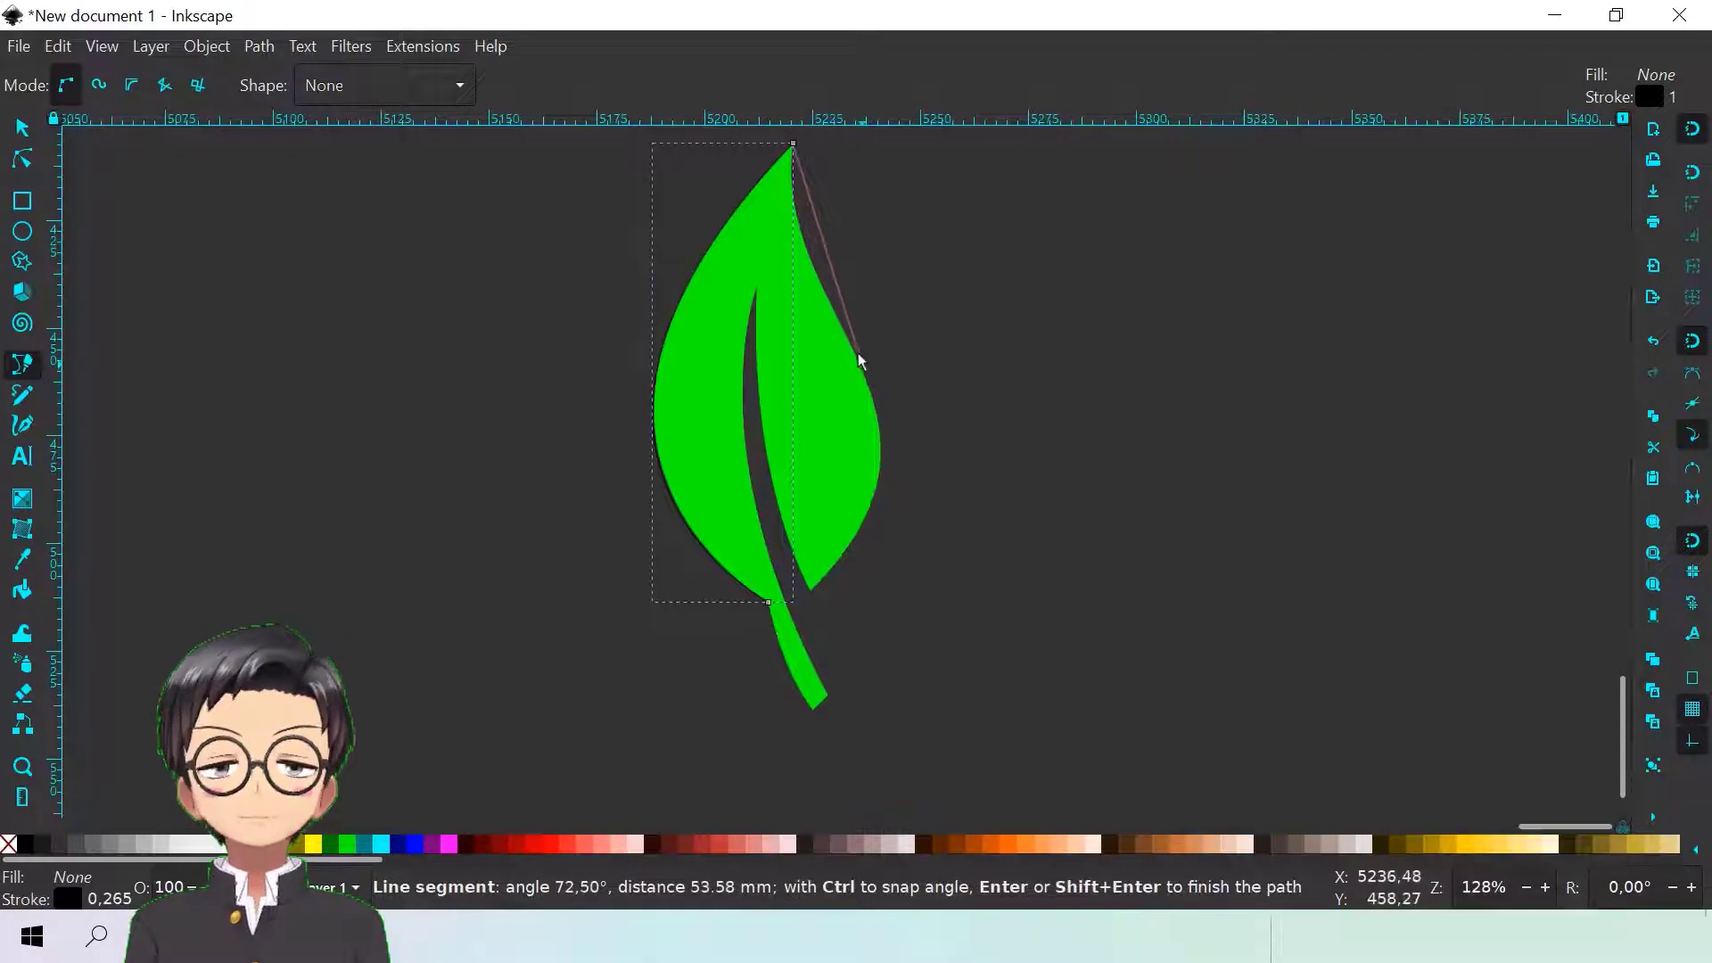
pyautogui.moveTo(846, 336); pyautogui.dragTo(904, 408)
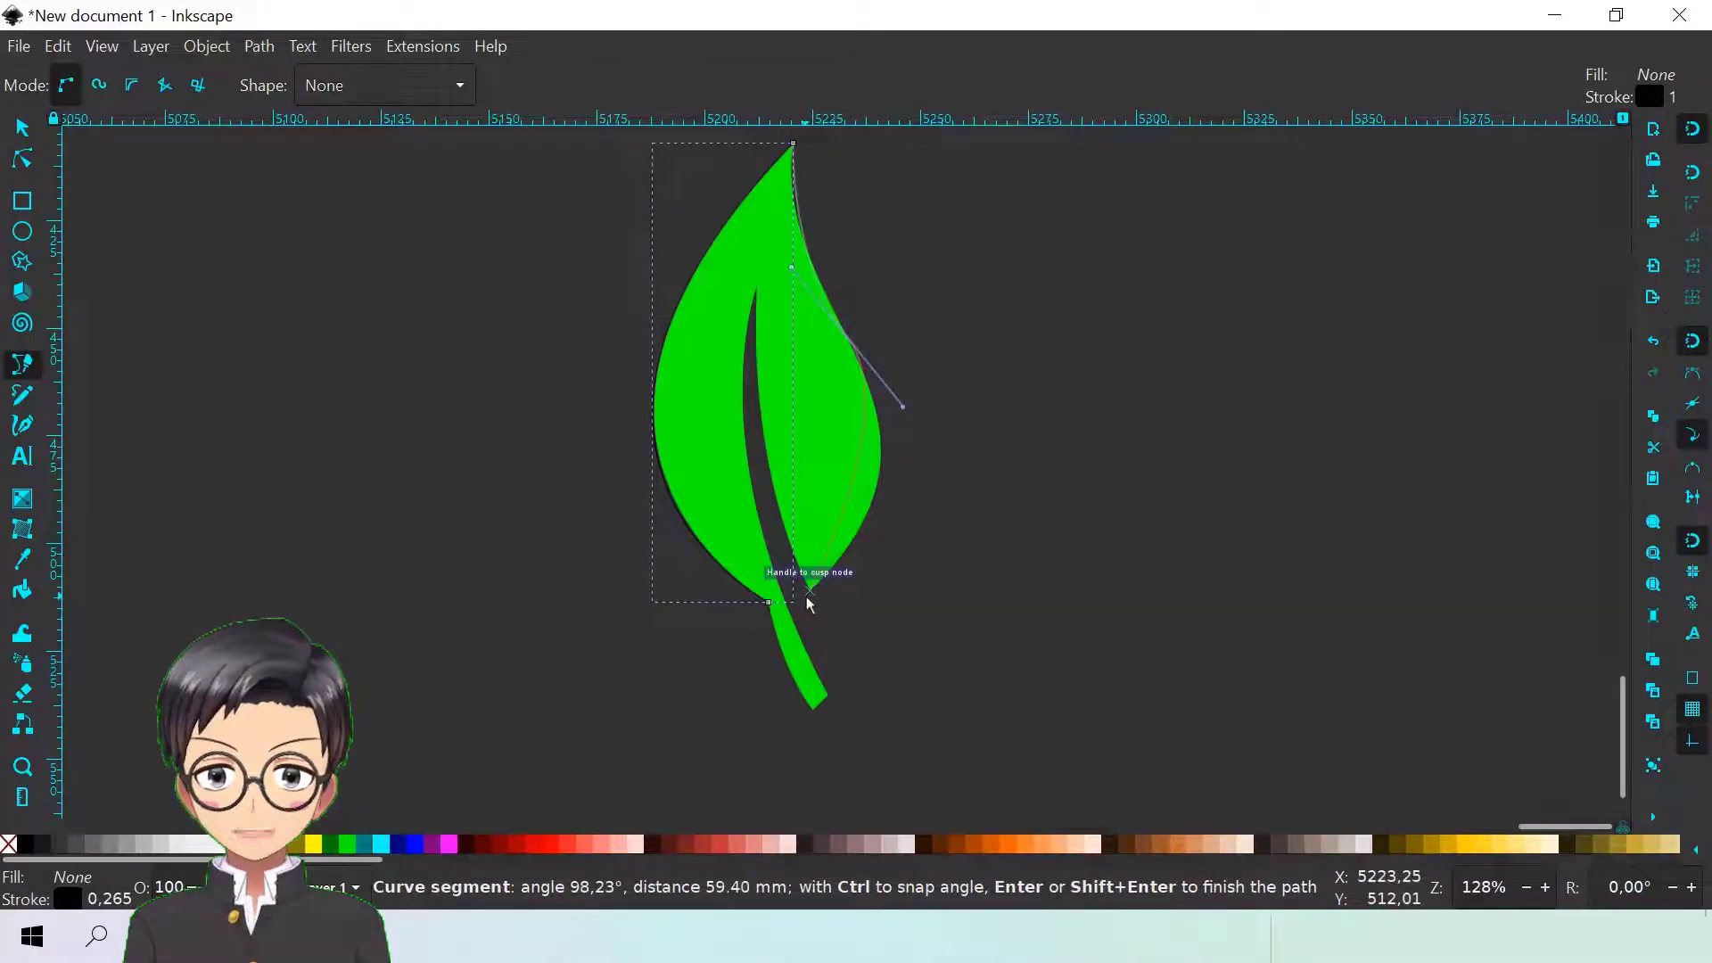
pyautogui.moveTo(808, 595); pyautogui.dragTo(745, 642)
pyautogui.press('s')
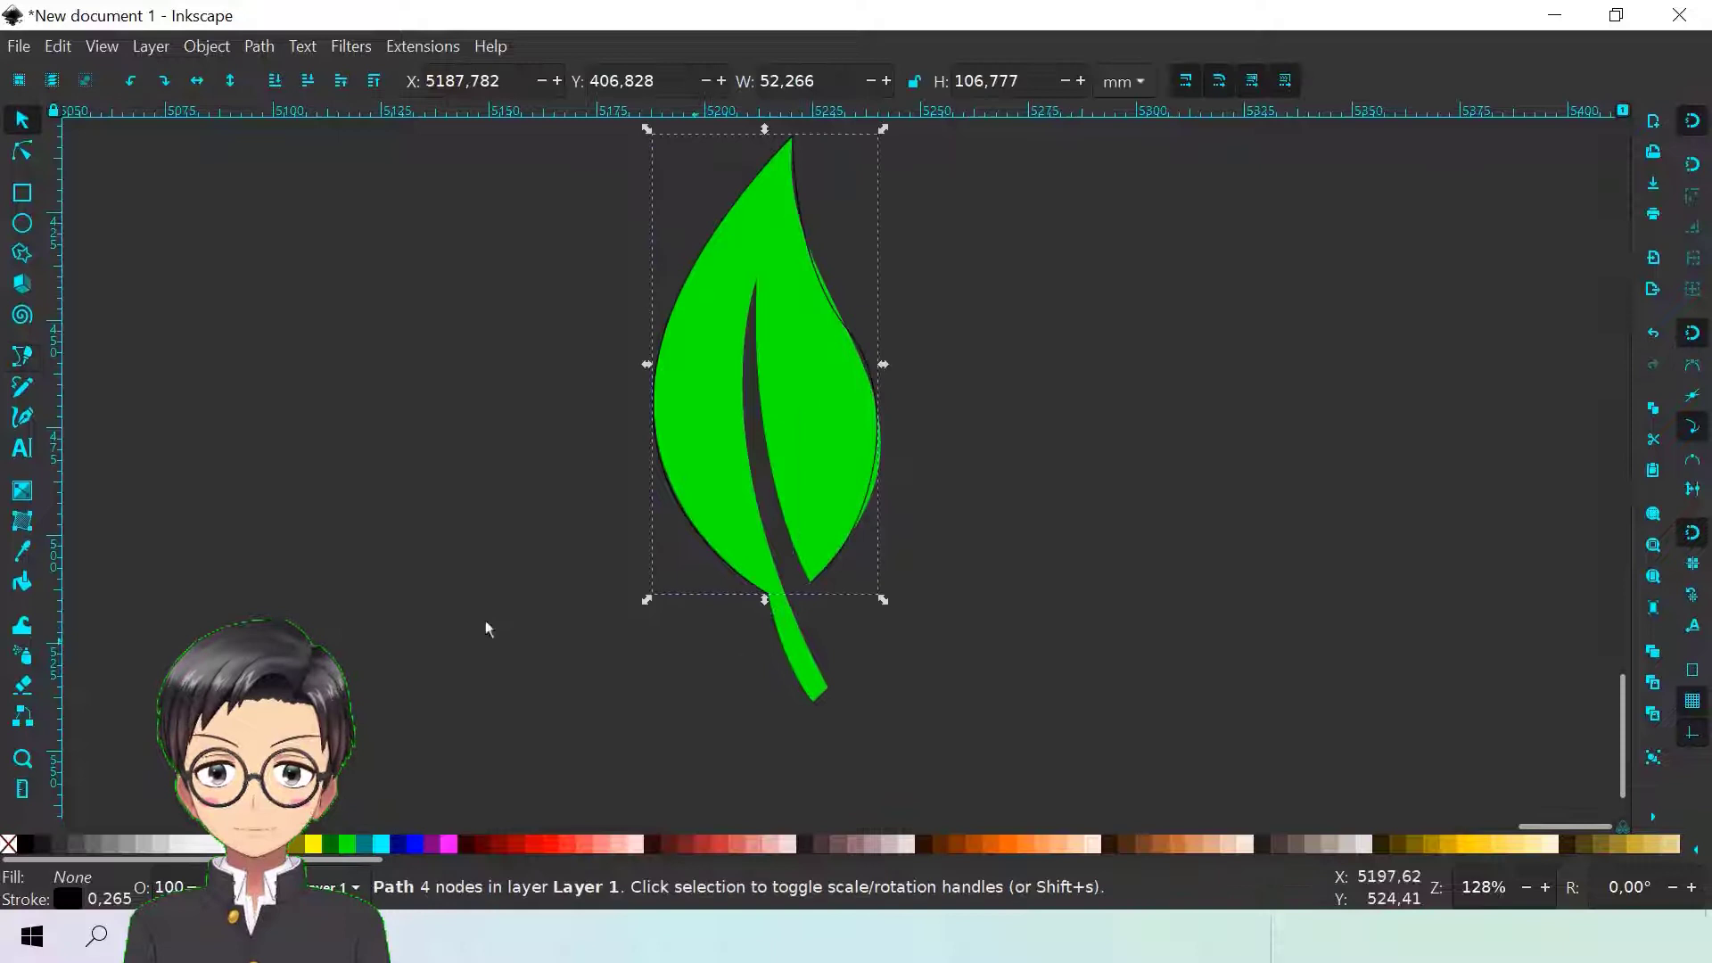
# Extend the path from the lower corner up the right side of the central vein gap with a curve to its pointed tip
pyautogui.click(26, 356)
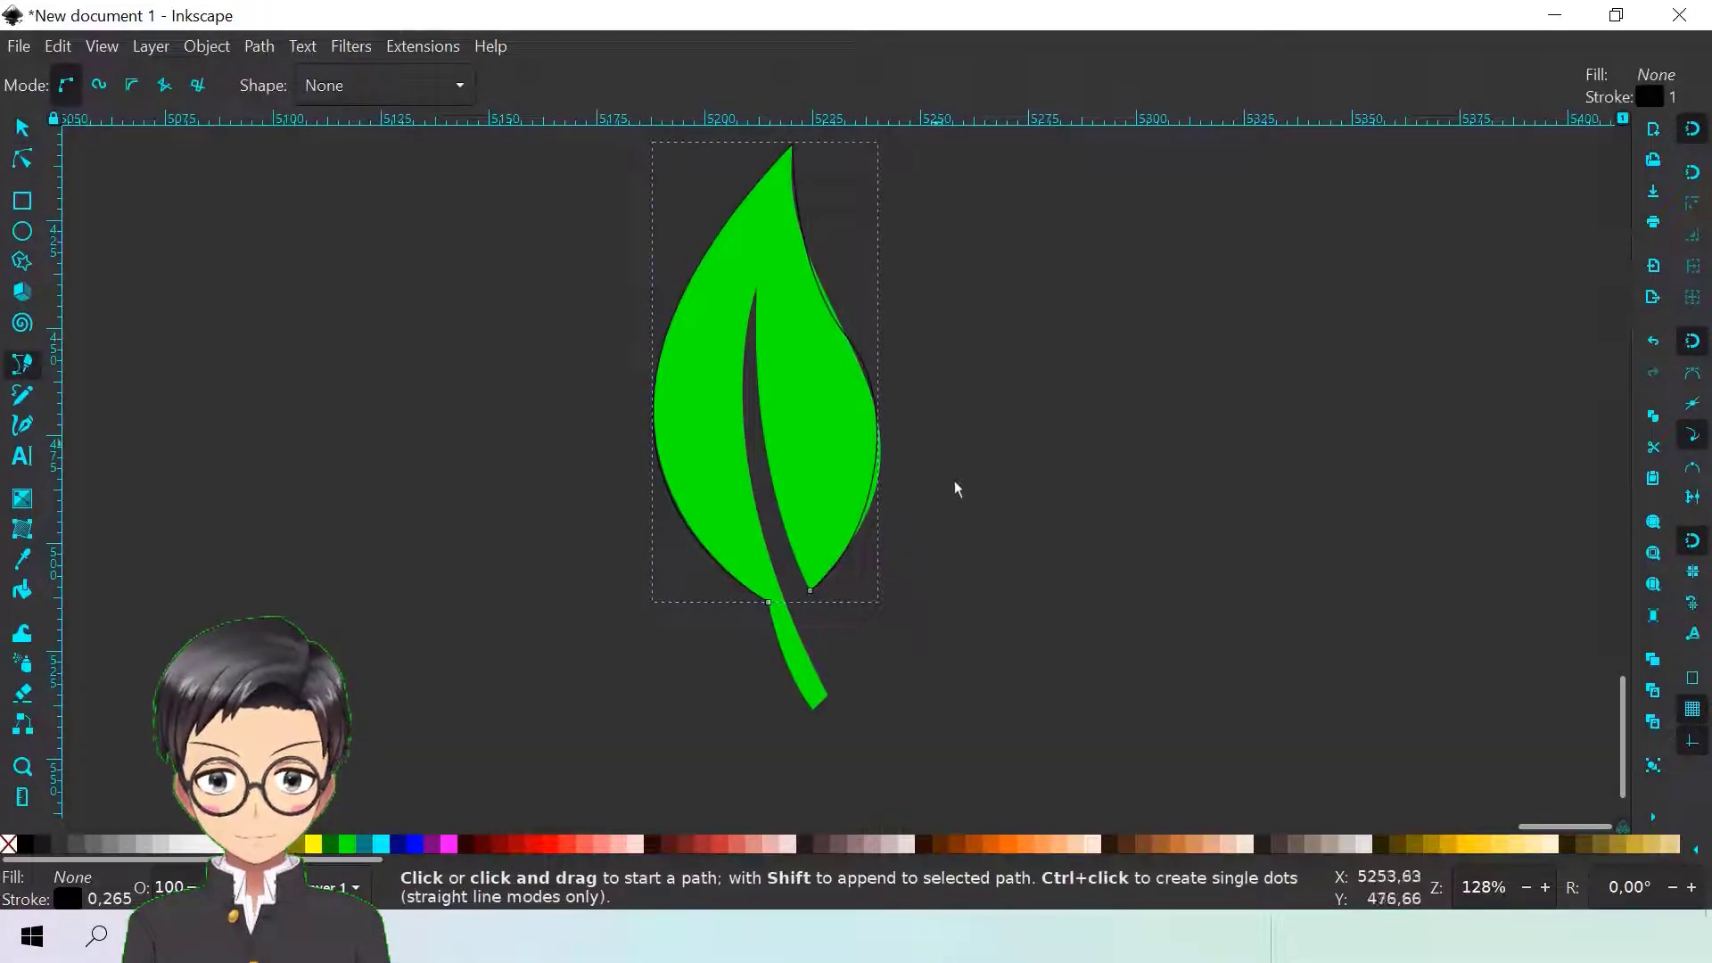
pyautogui.click(811, 590)
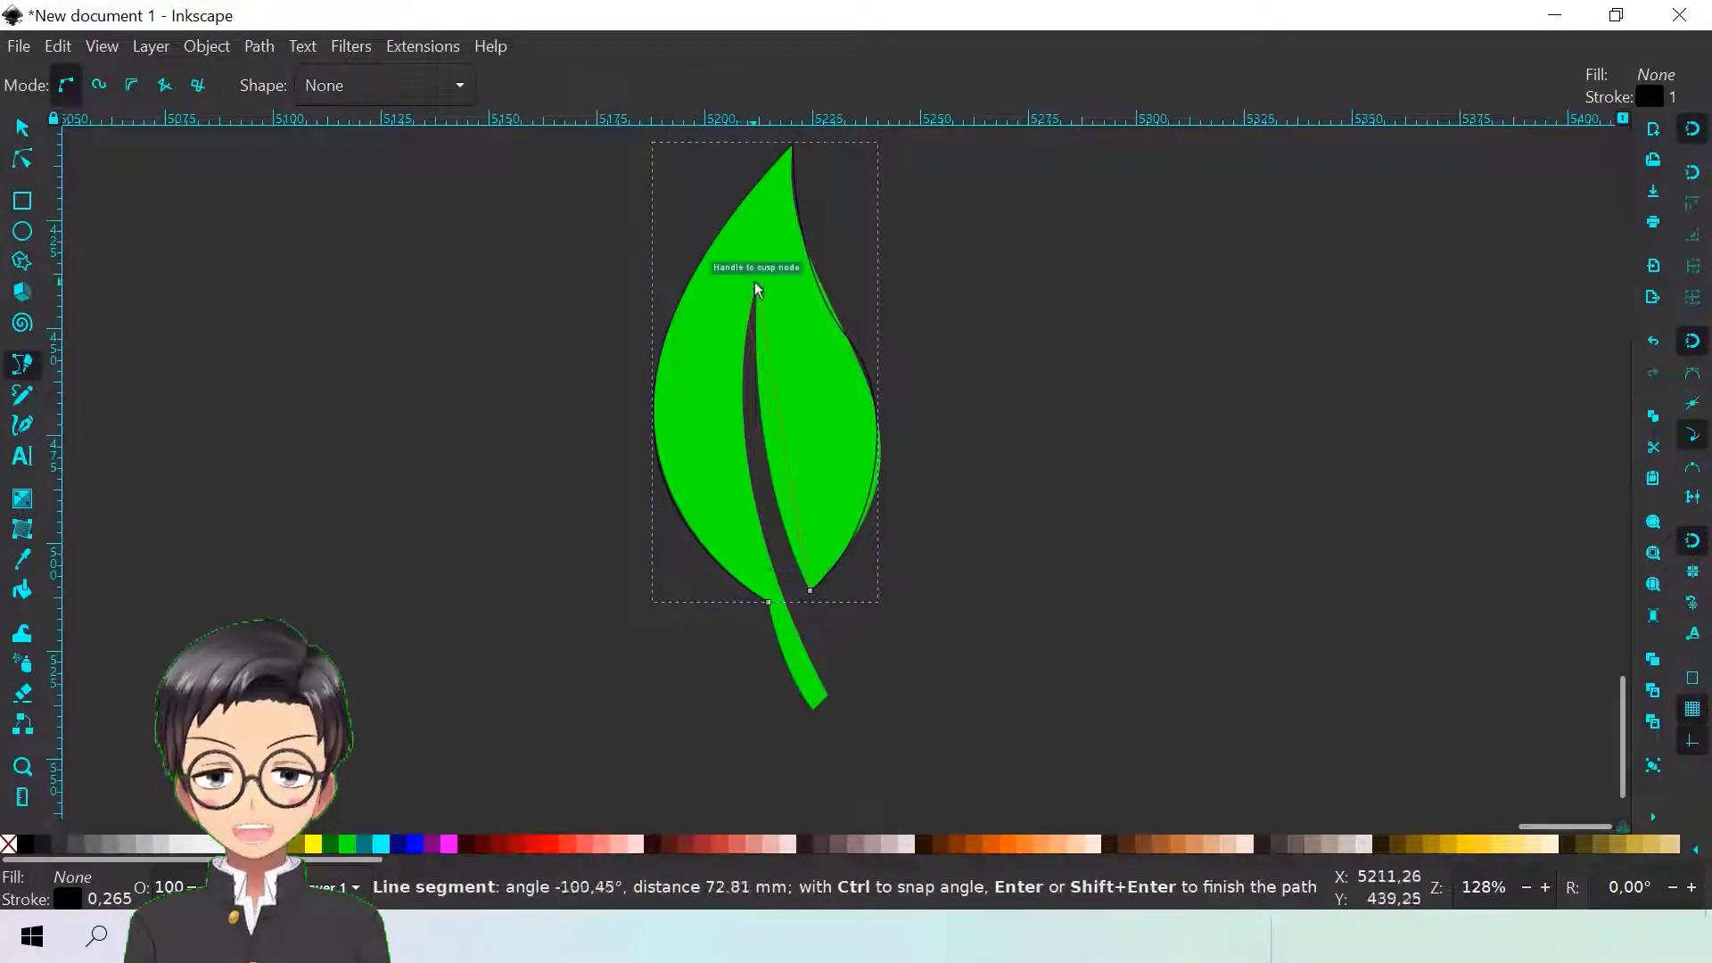
pyautogui.moveTo(757, 290); pyautogui.dragTo(768, 103)
pyautogui.press('space')
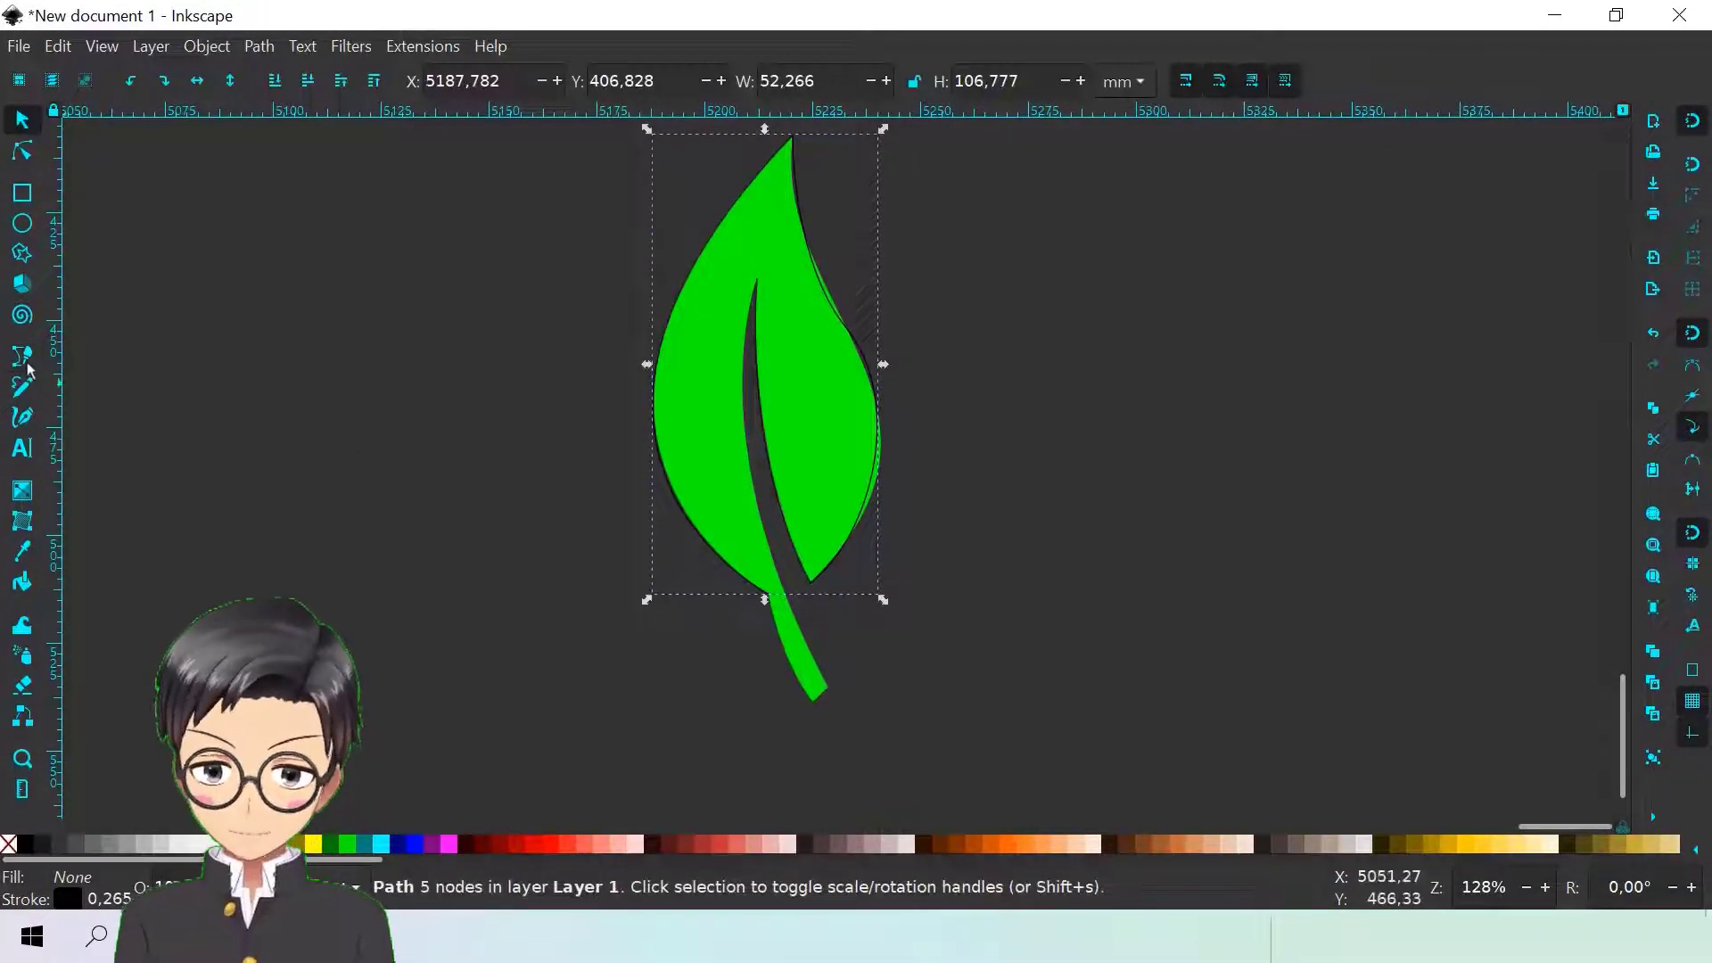
# Continue the path from the vein gap's tip down its left side and along the stem to the stem's right end corner
pyautogui.click(25, 358)
pyautogui.click(759, 287)
pyautogui.press('-')
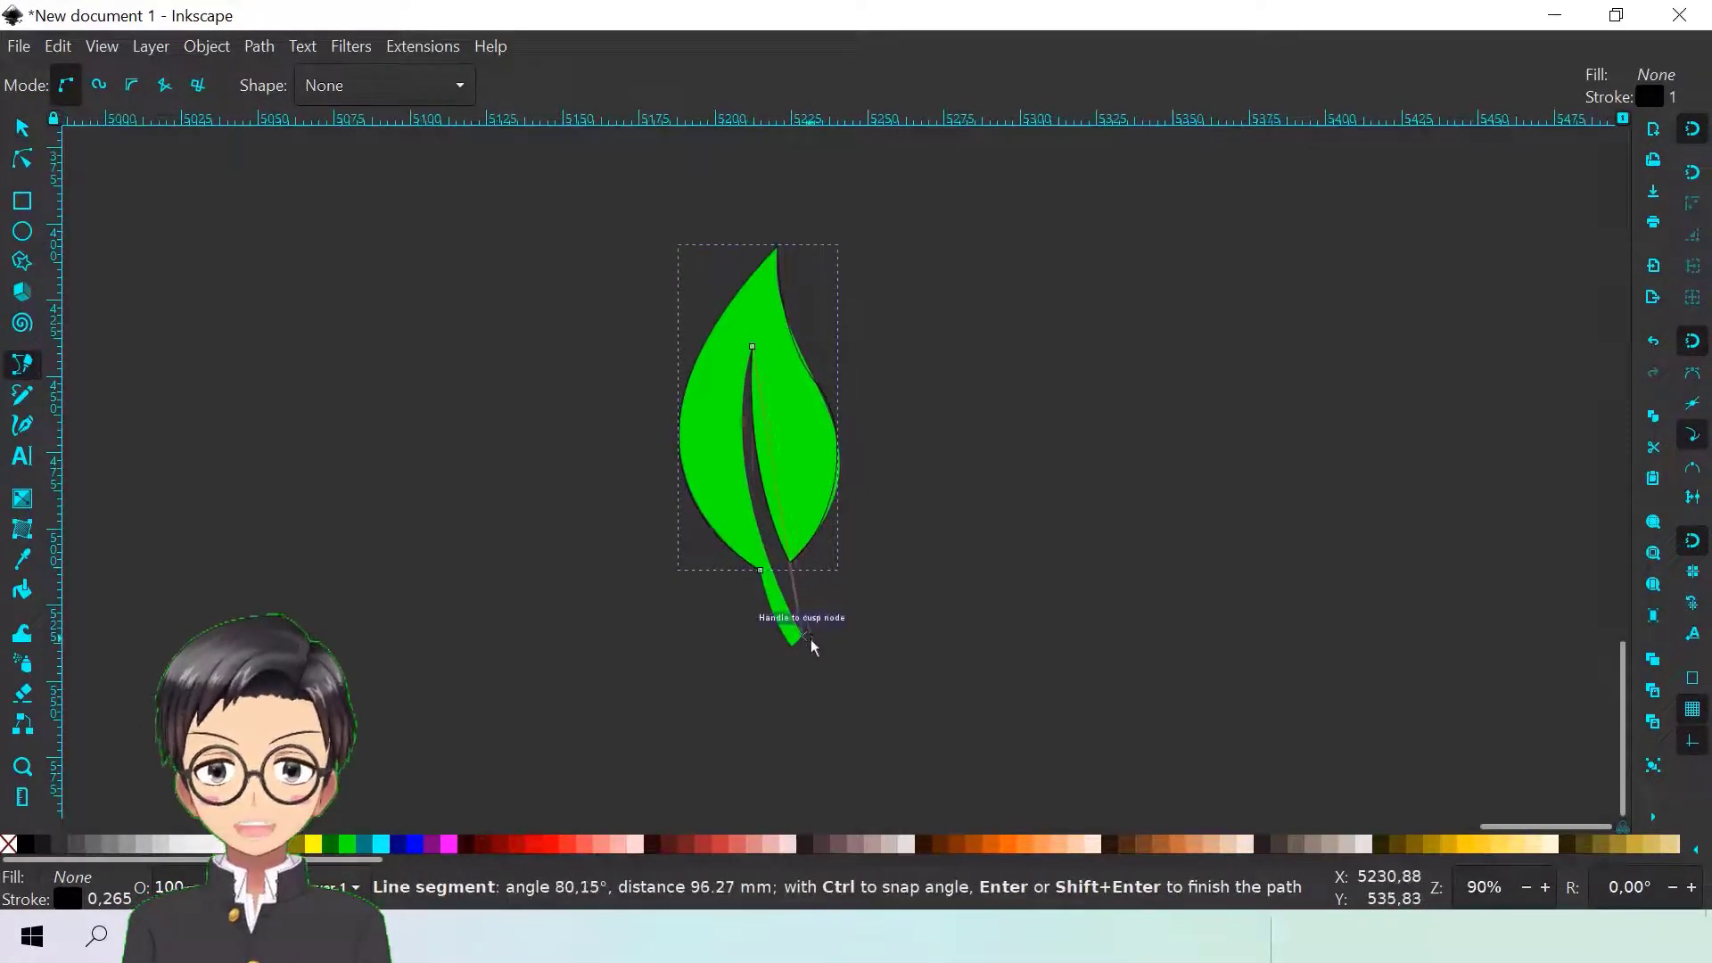
pyautogui.moveTo(820, 660); pyautogui.dragTo(899, 806)
pyautogui.press('space')
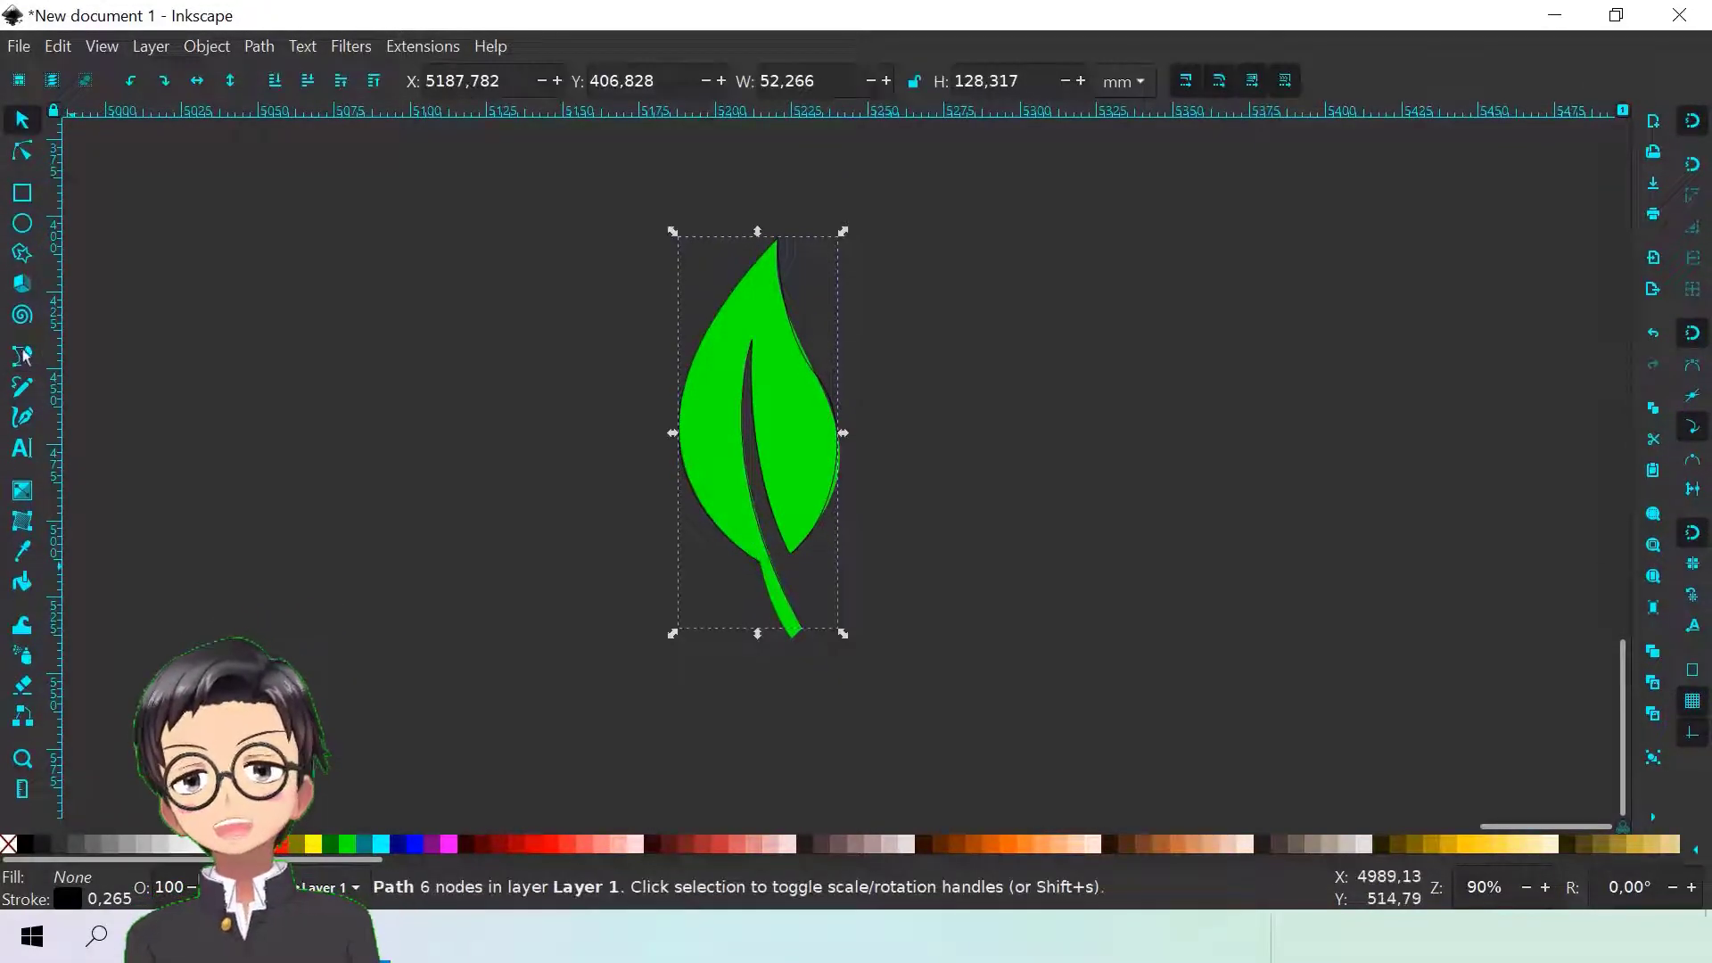
# Trace across the stem's end and curve back up its left side to the starting node, closing the leaf outline
pyautogui.click(22, 354)
pyautogui.scroll(2, 817, 638)
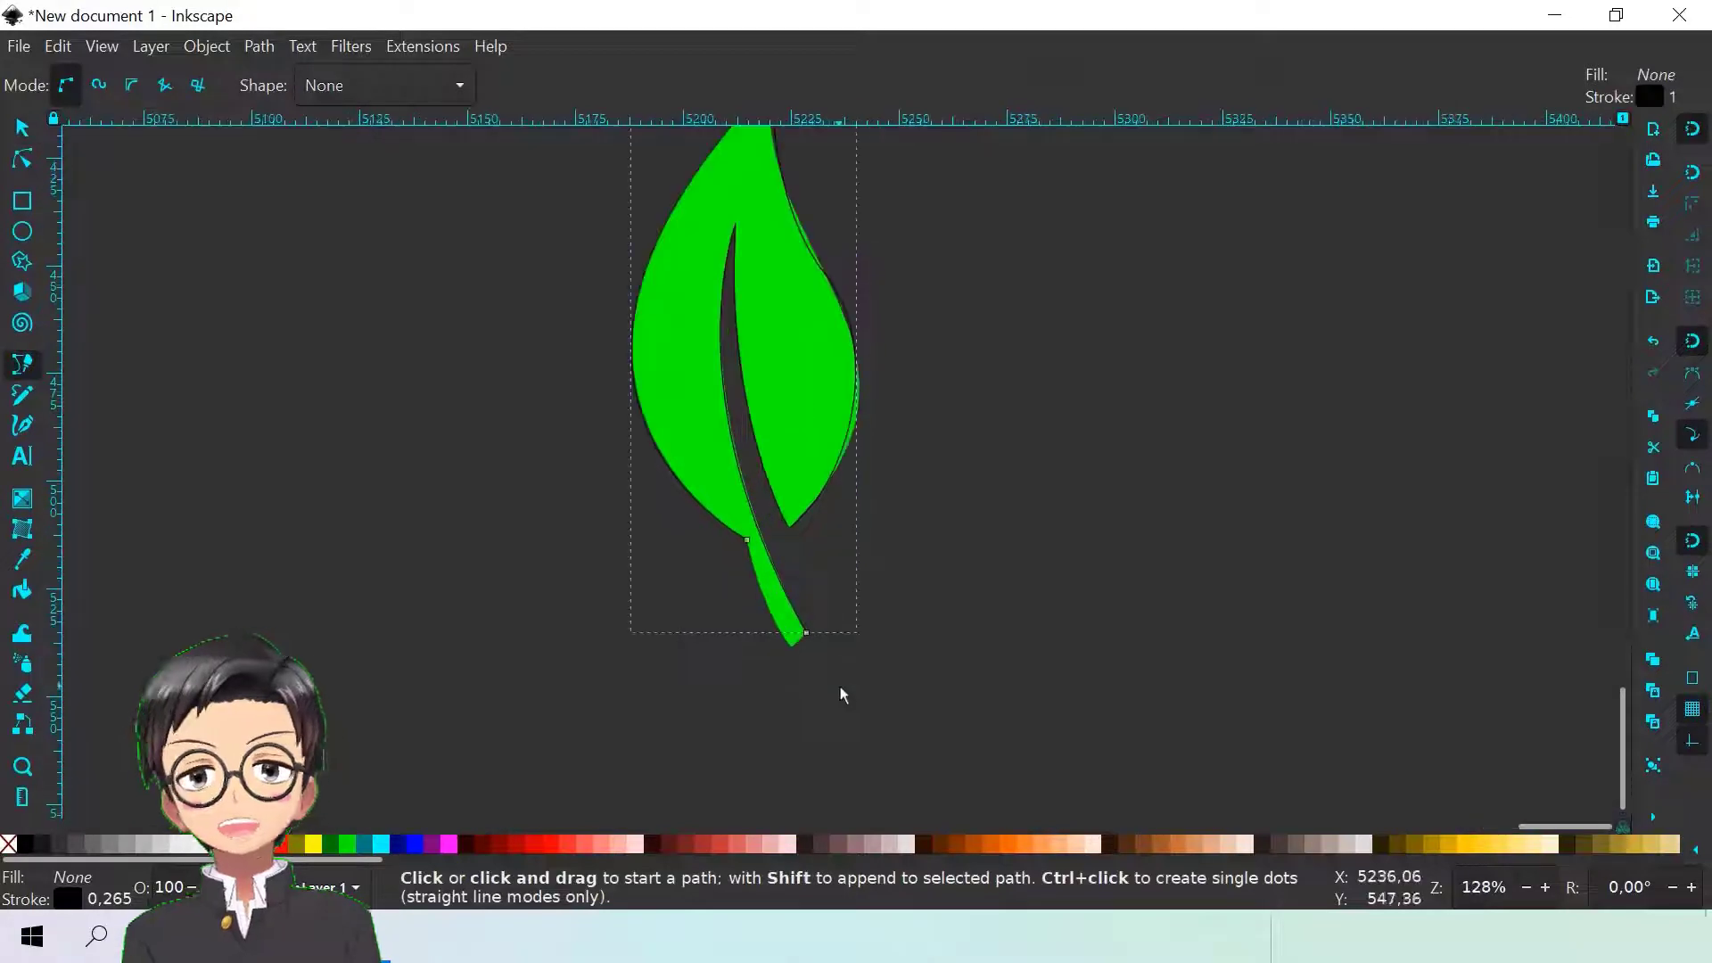
pyautogui.click(803, 632)
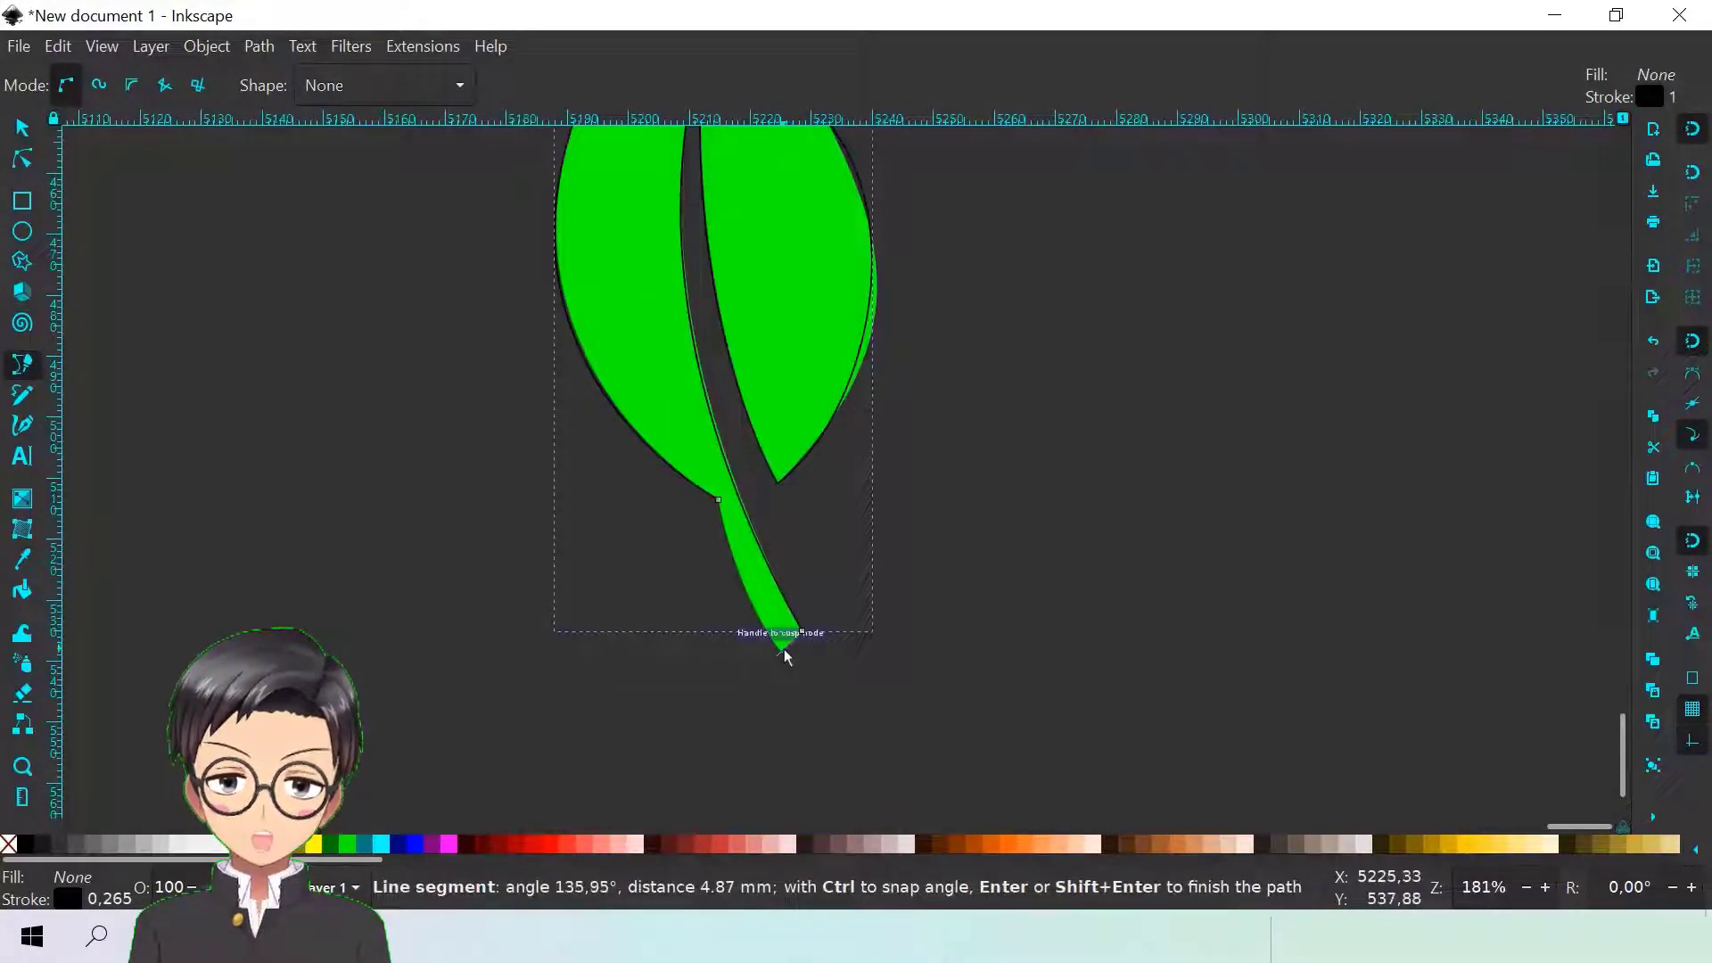
pyautogui.moveTo(720, 499); pyautogui.dragTo(704, 422)
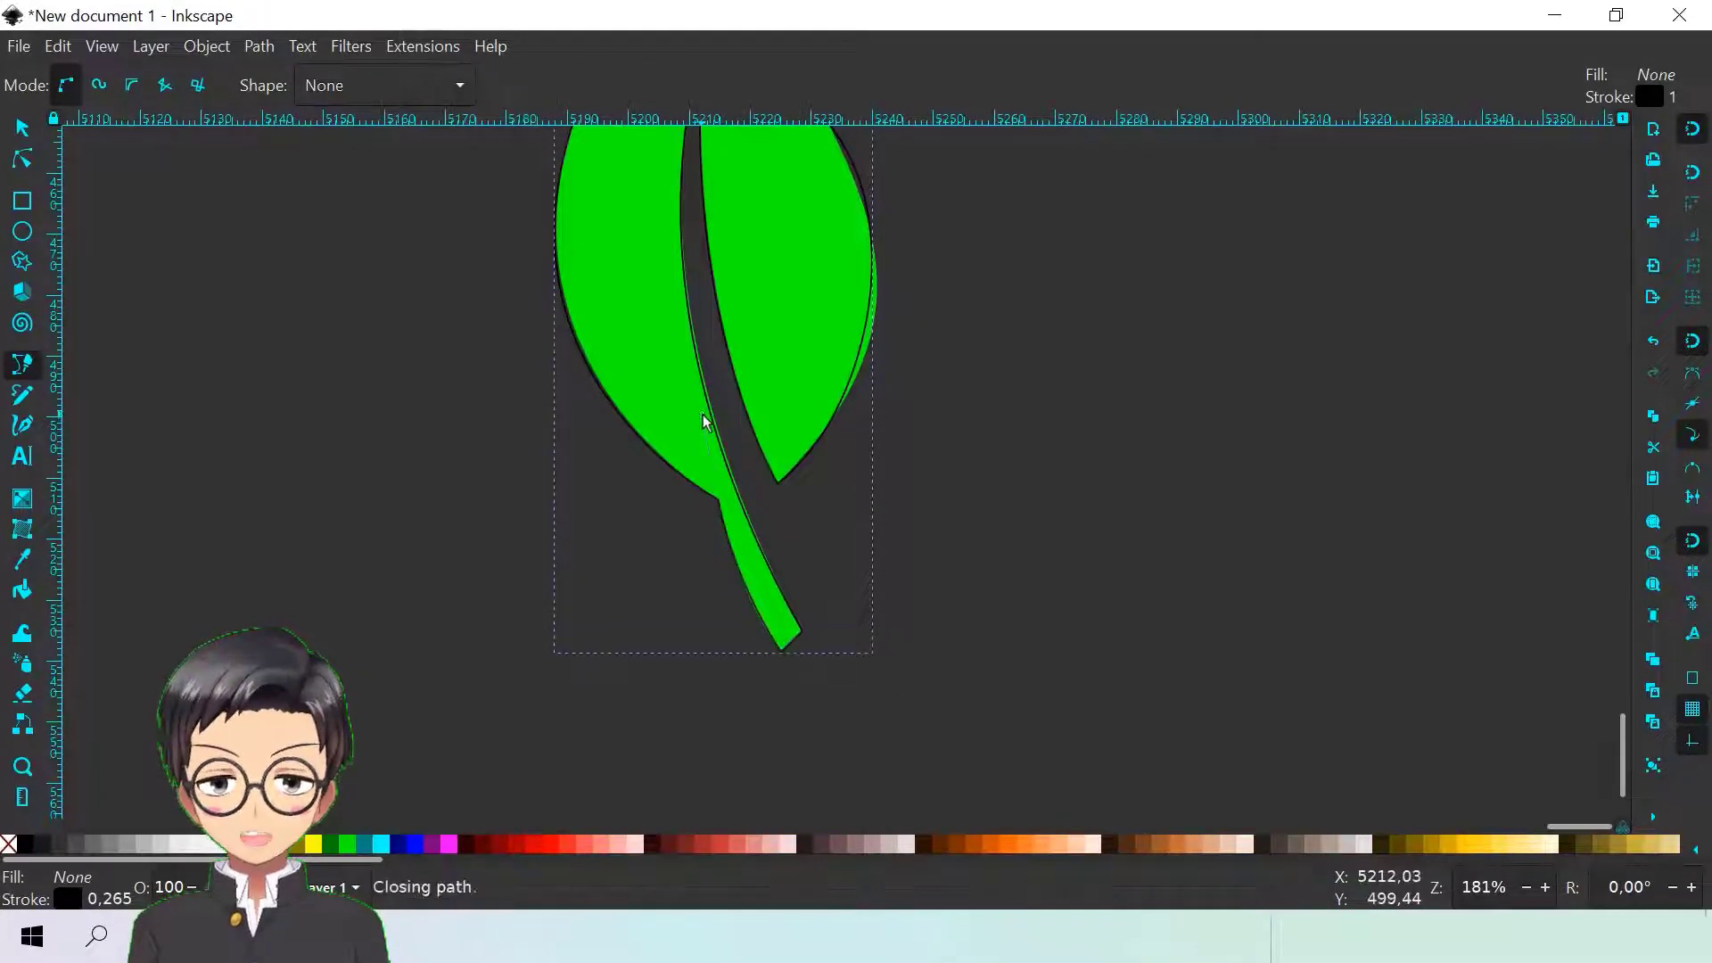
pyautogui.click(23, 129)
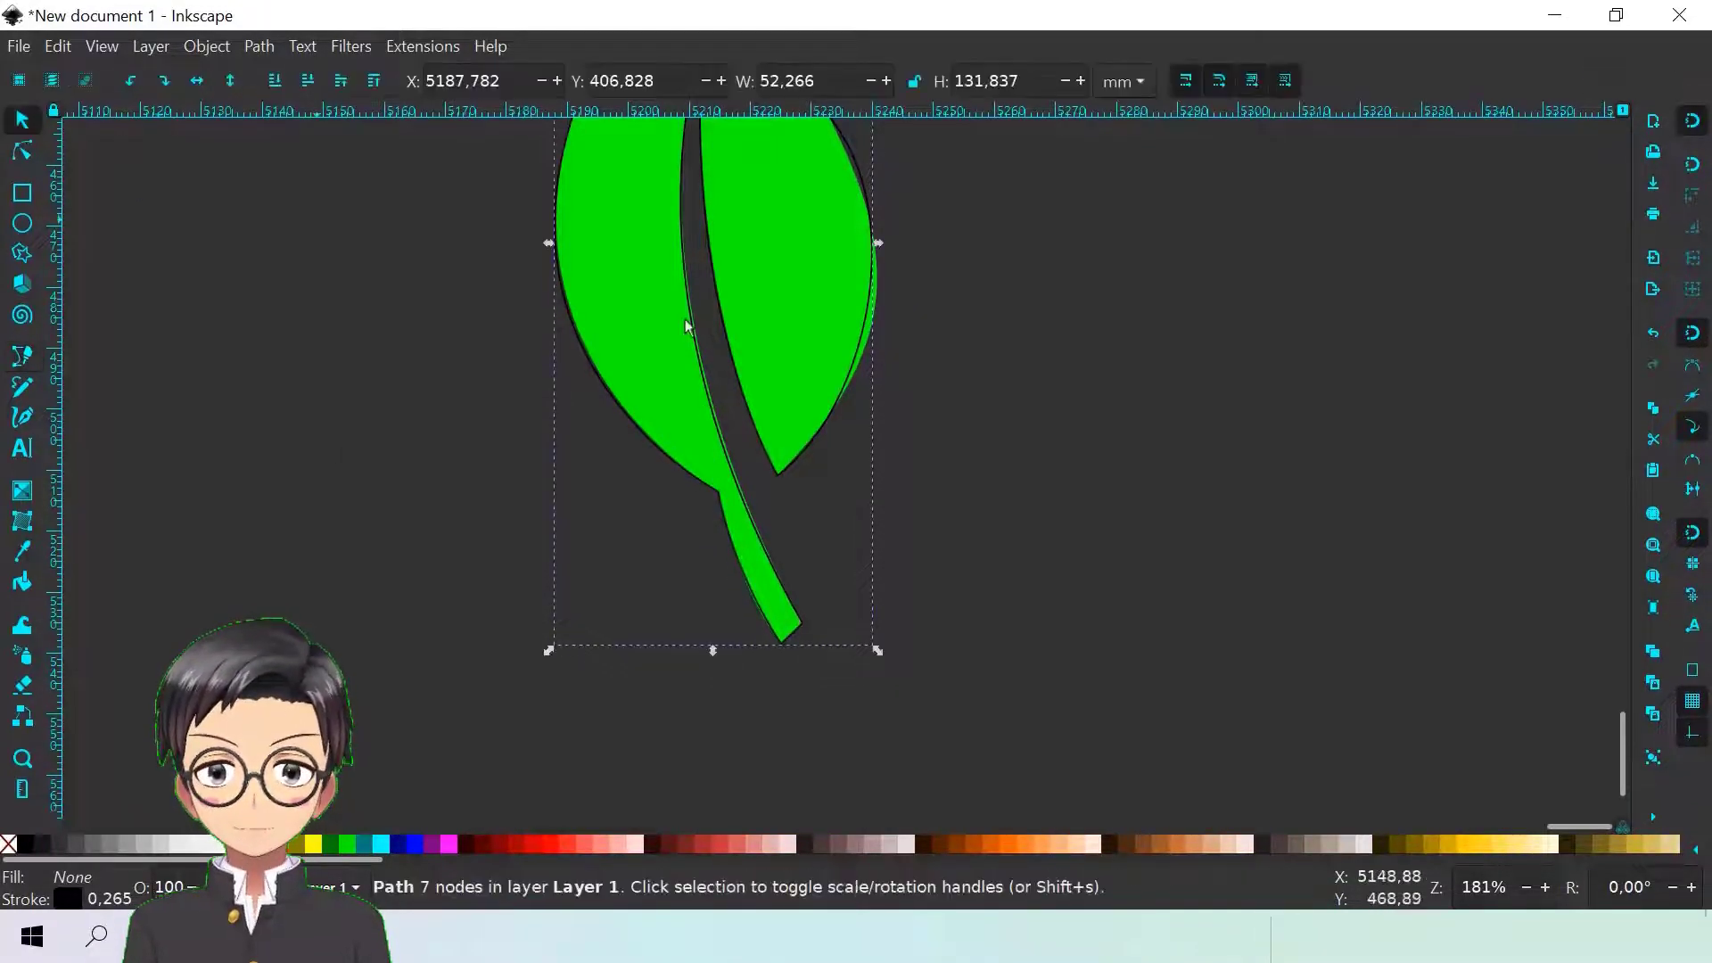
# Try to fit the outline's right edge to the leaf by repositioning its middle node and adjusting that node's handle
pyautogui.scroll(9, 891, 440)
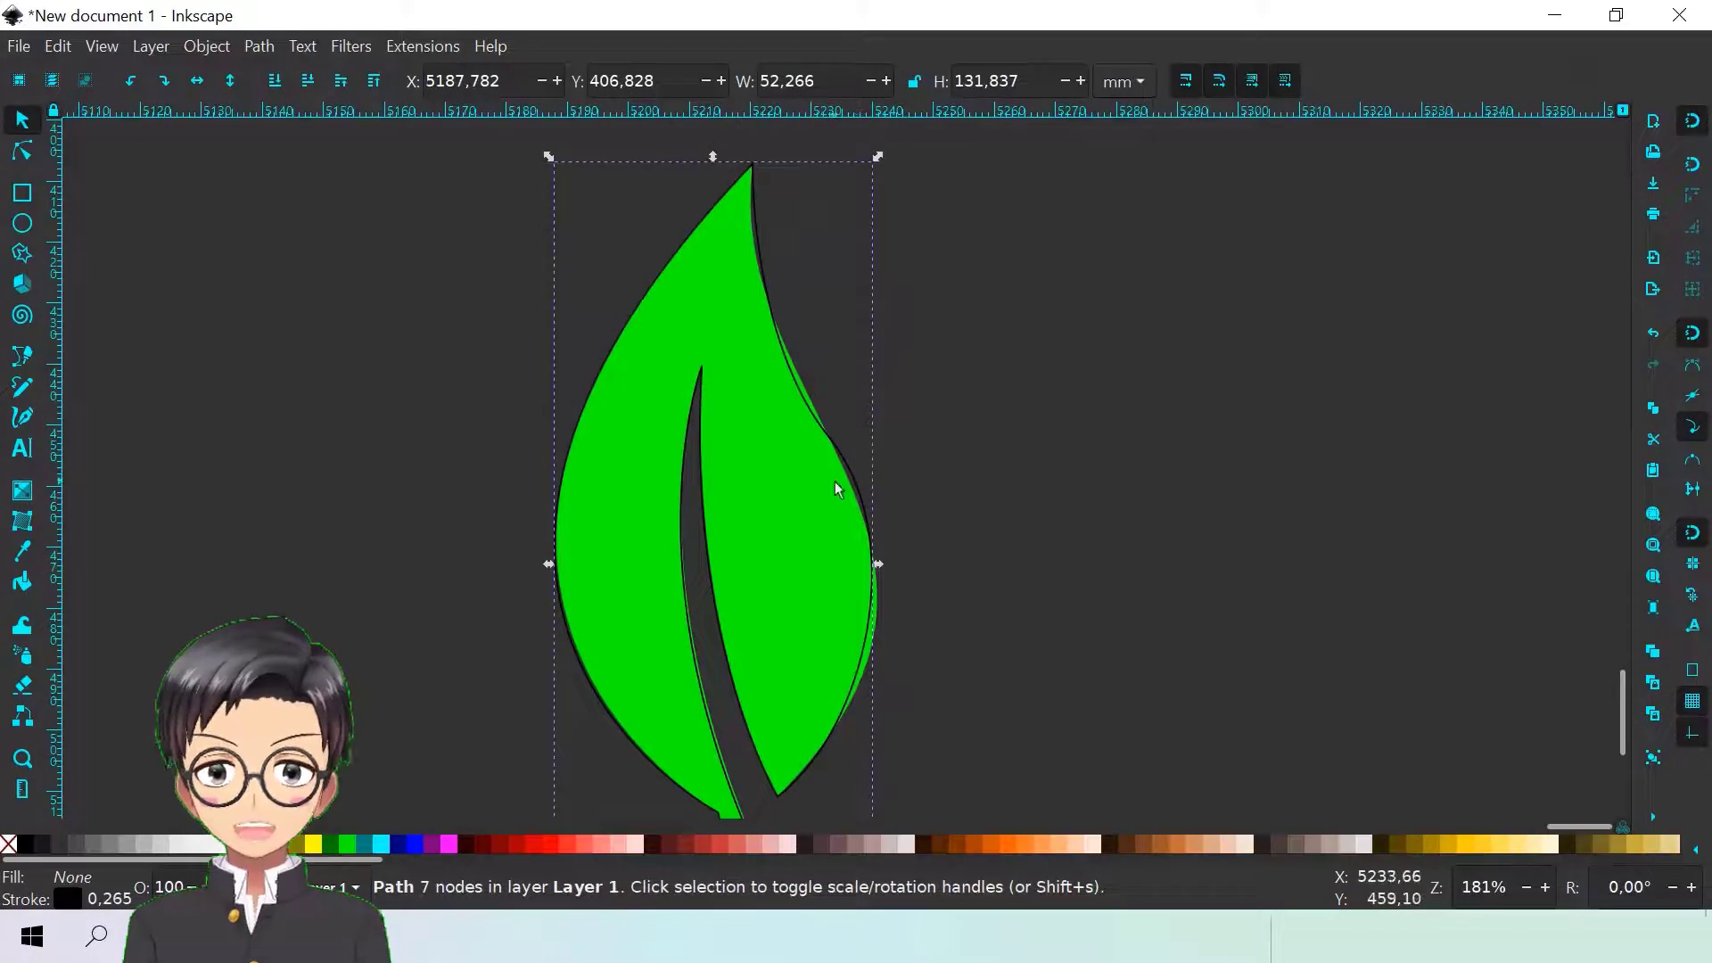
pyautogui.click(23, 156)
pyautogui.scroll(1, 874, 440)
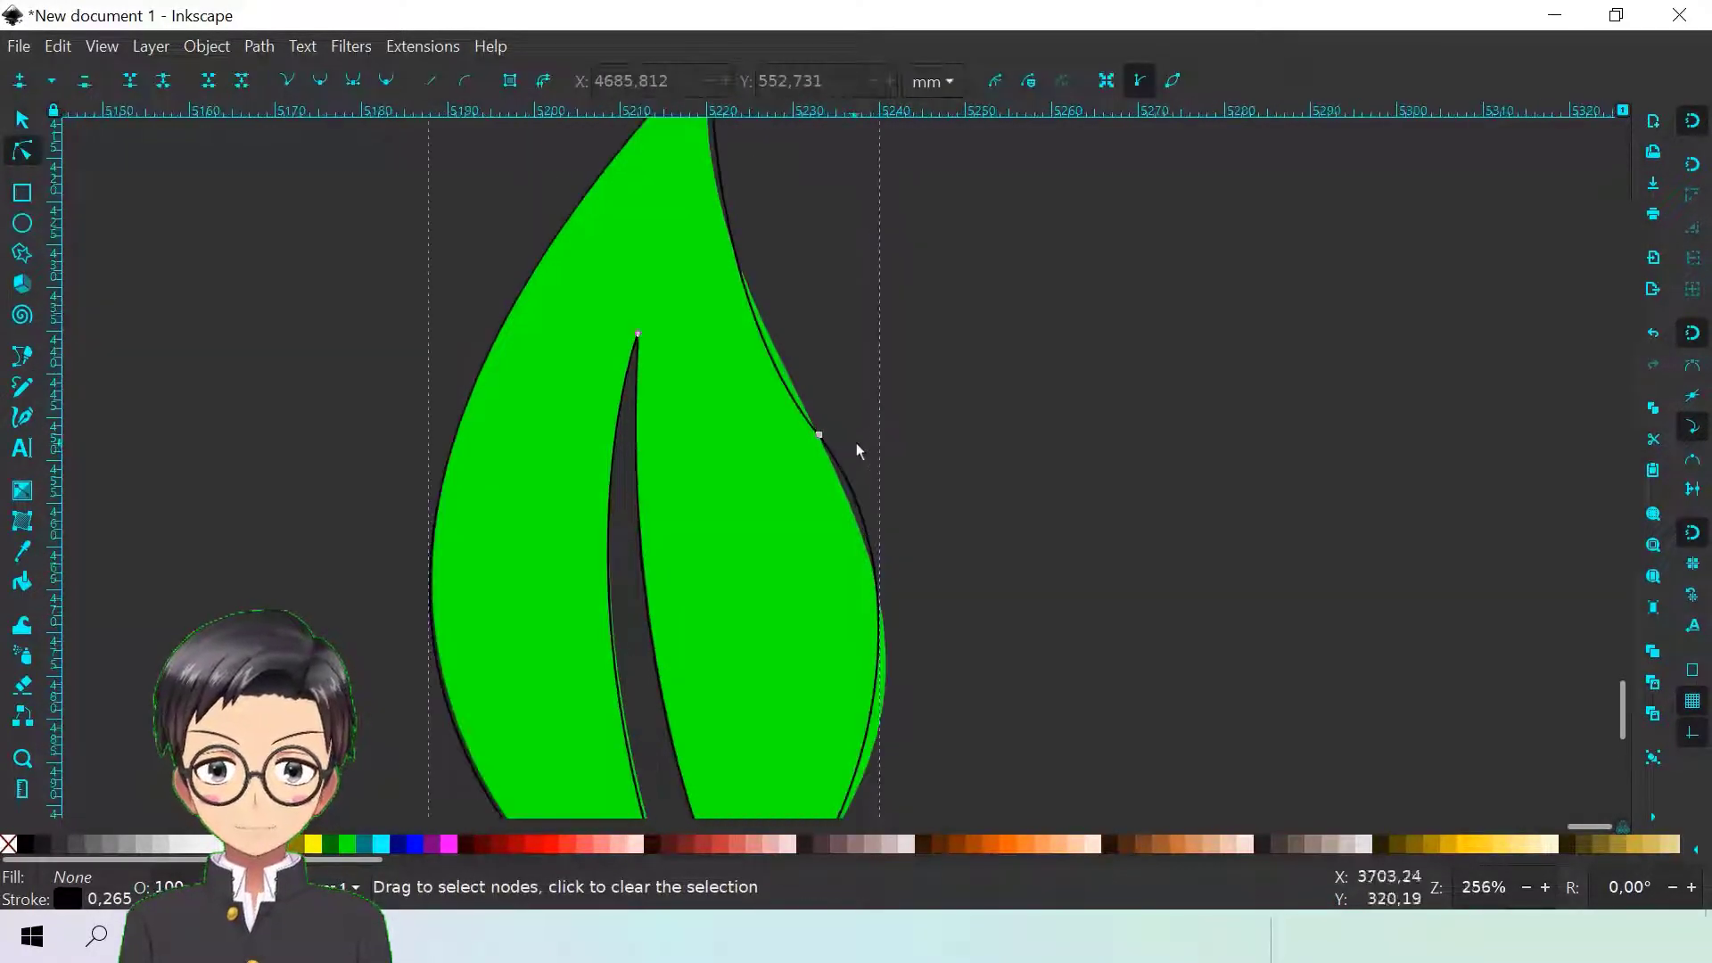
pyautogui.moveTo(821, 439)
pyautogui.mouseDown()
pyautogui.moveTo(818, 412)
pyautogui.moveTo(830, 432)
pyautogui.mouseUp()
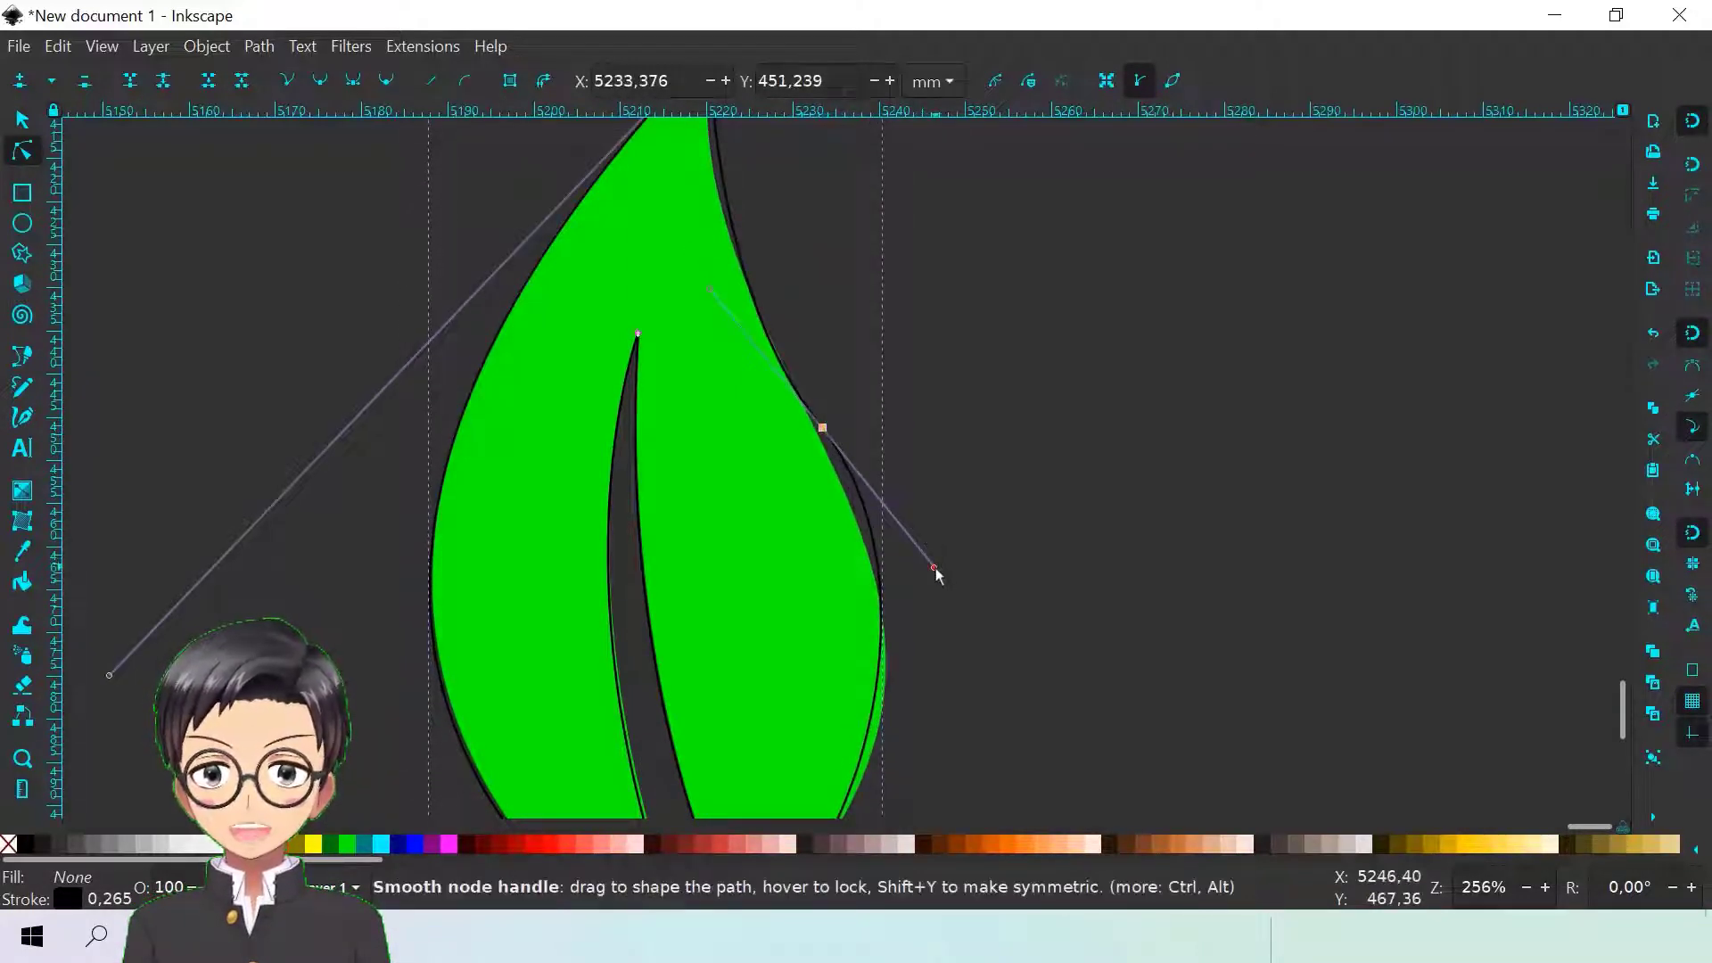
pyautogui.moveTo(934, 569); pyautogui.dragTo(952, 667)
pyautogui.scroll(1, 856, 496)
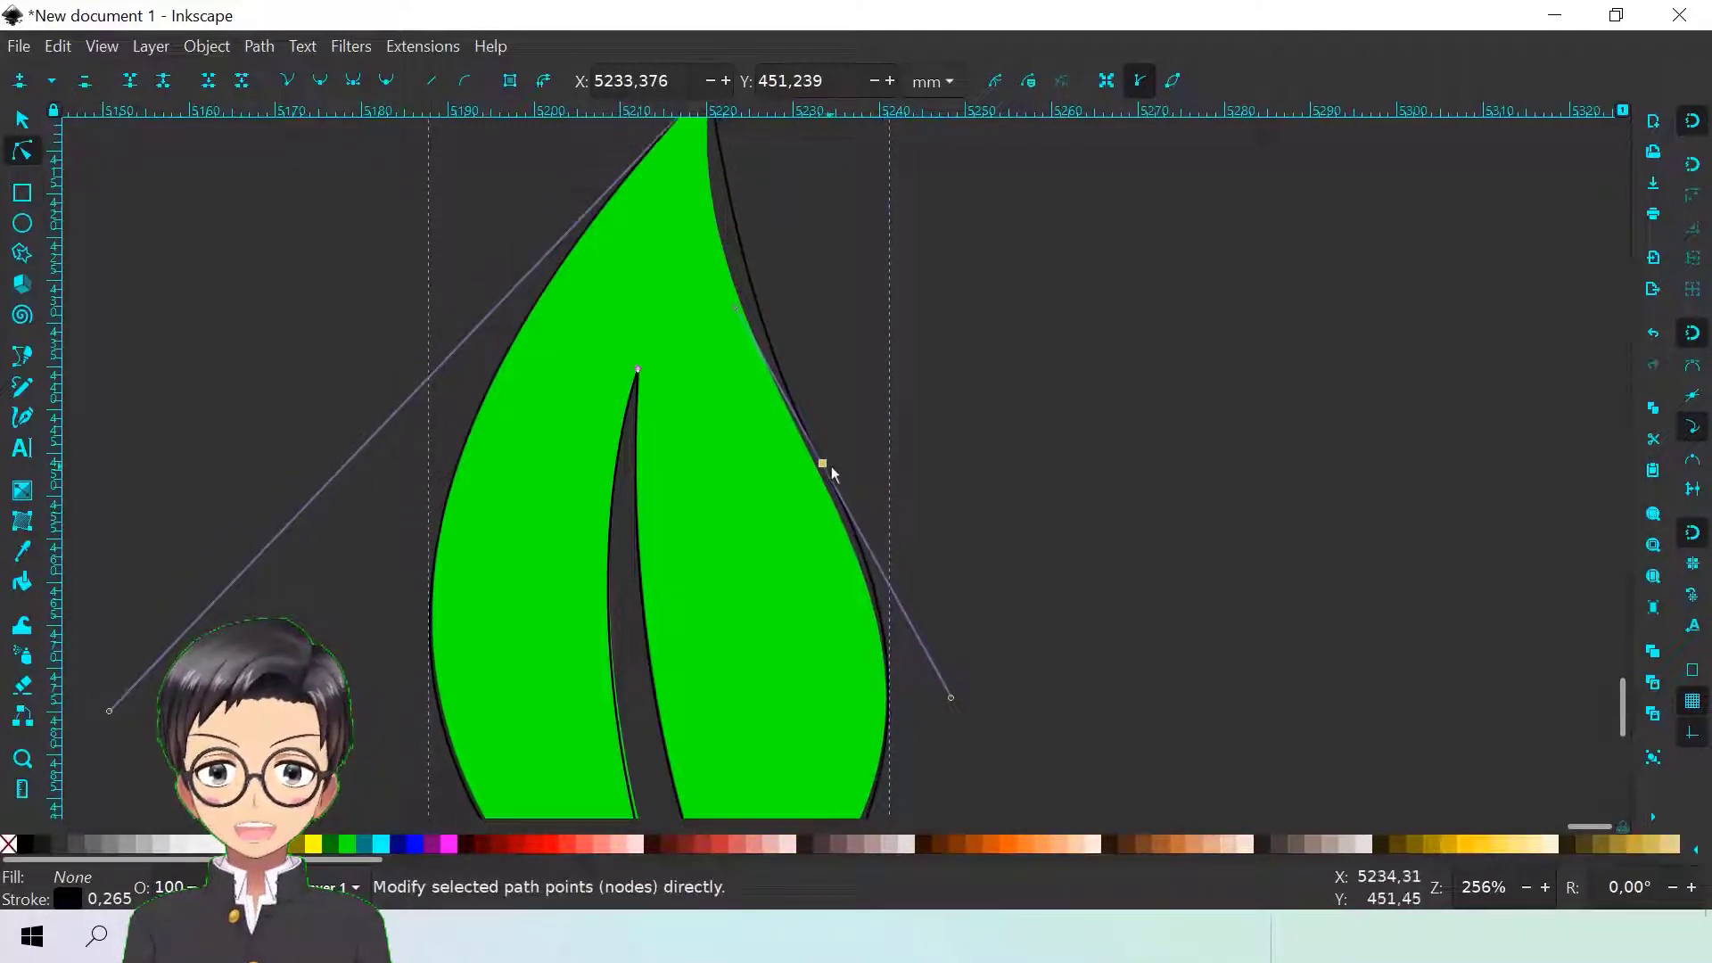
pyautogui.moveTo(818, 463); pyautogui.dragTo(802, 447)
# Delete the middle node on the outline's right edge and reshape the curve to match the leaf using the tip and lower corner handles
pyautogui.scroll(-1, 807, 459)
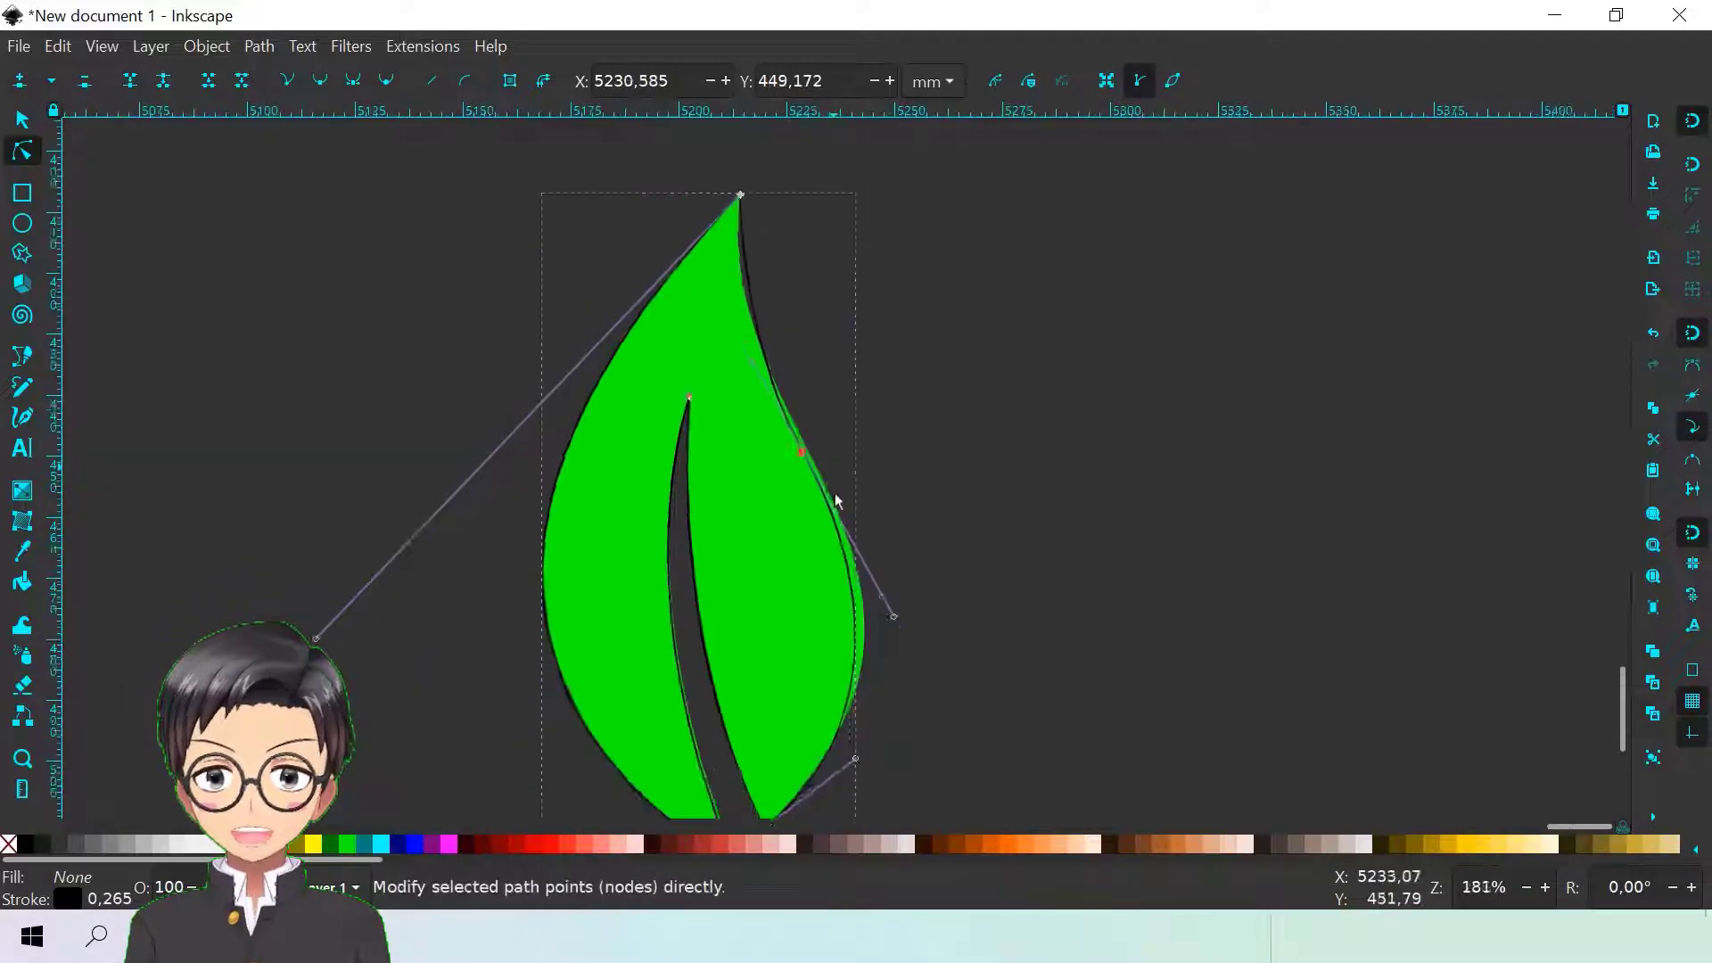
pyautogui.scroll(-1, 836, 502)
pyautogui.scroll(1, 811, 466)
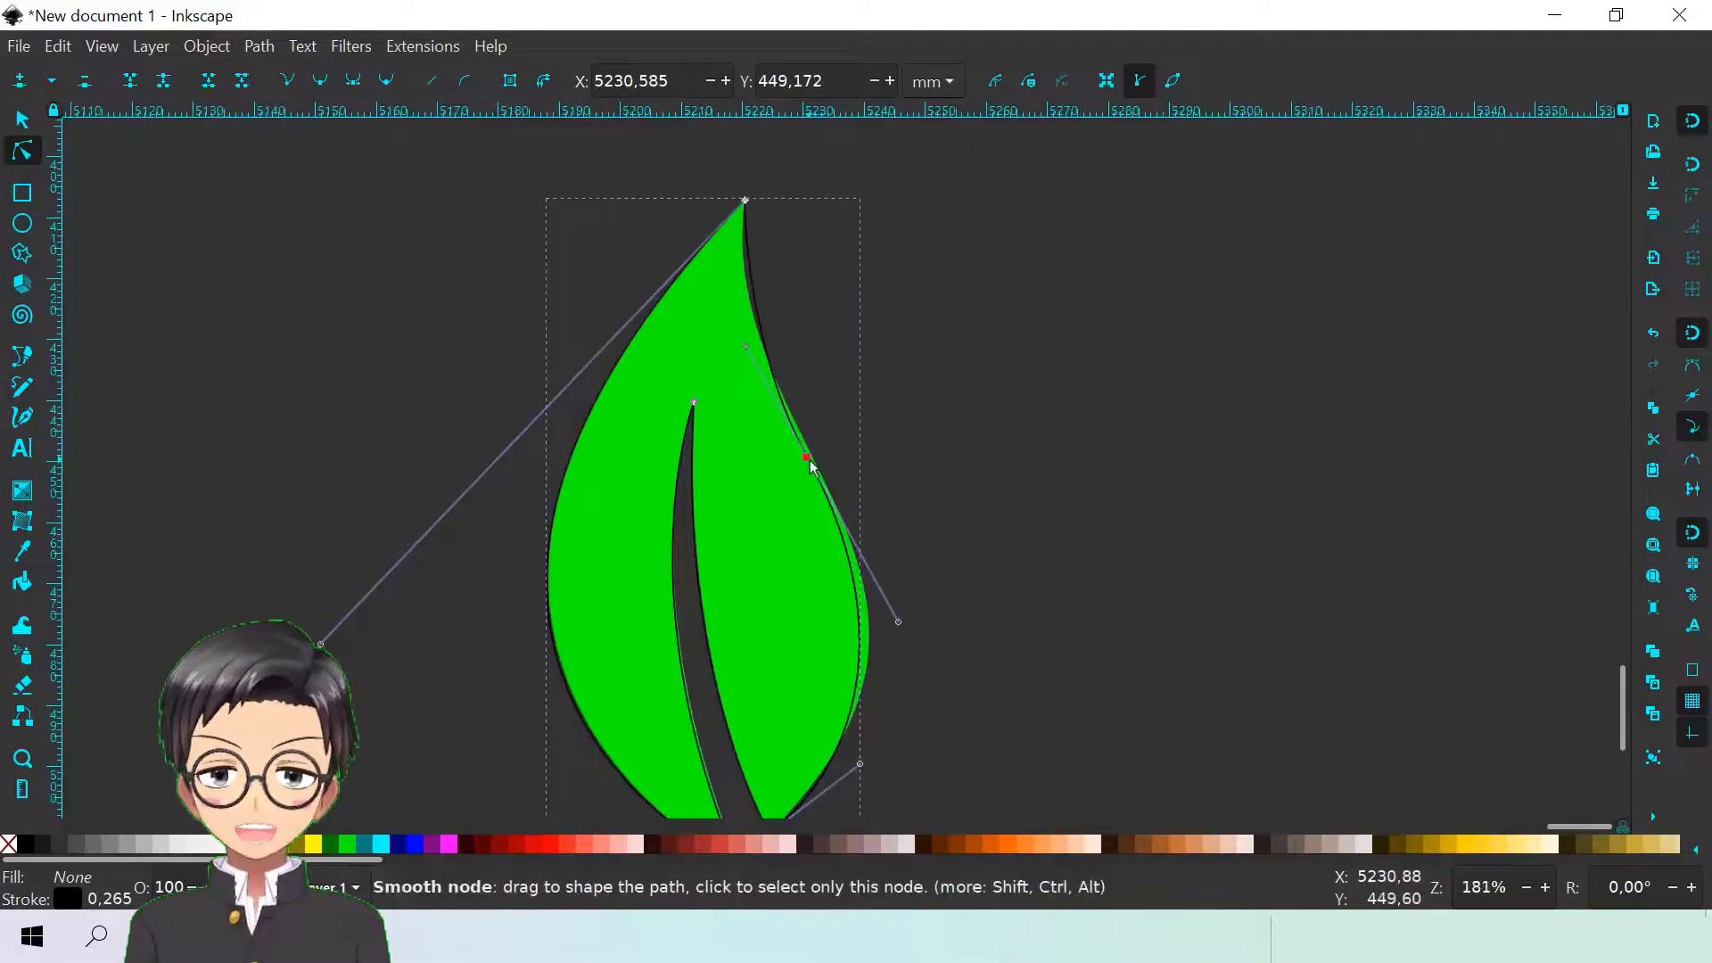
pyautogui.click(87, 87)
pyautogui.scroll(-1, 932, 478)
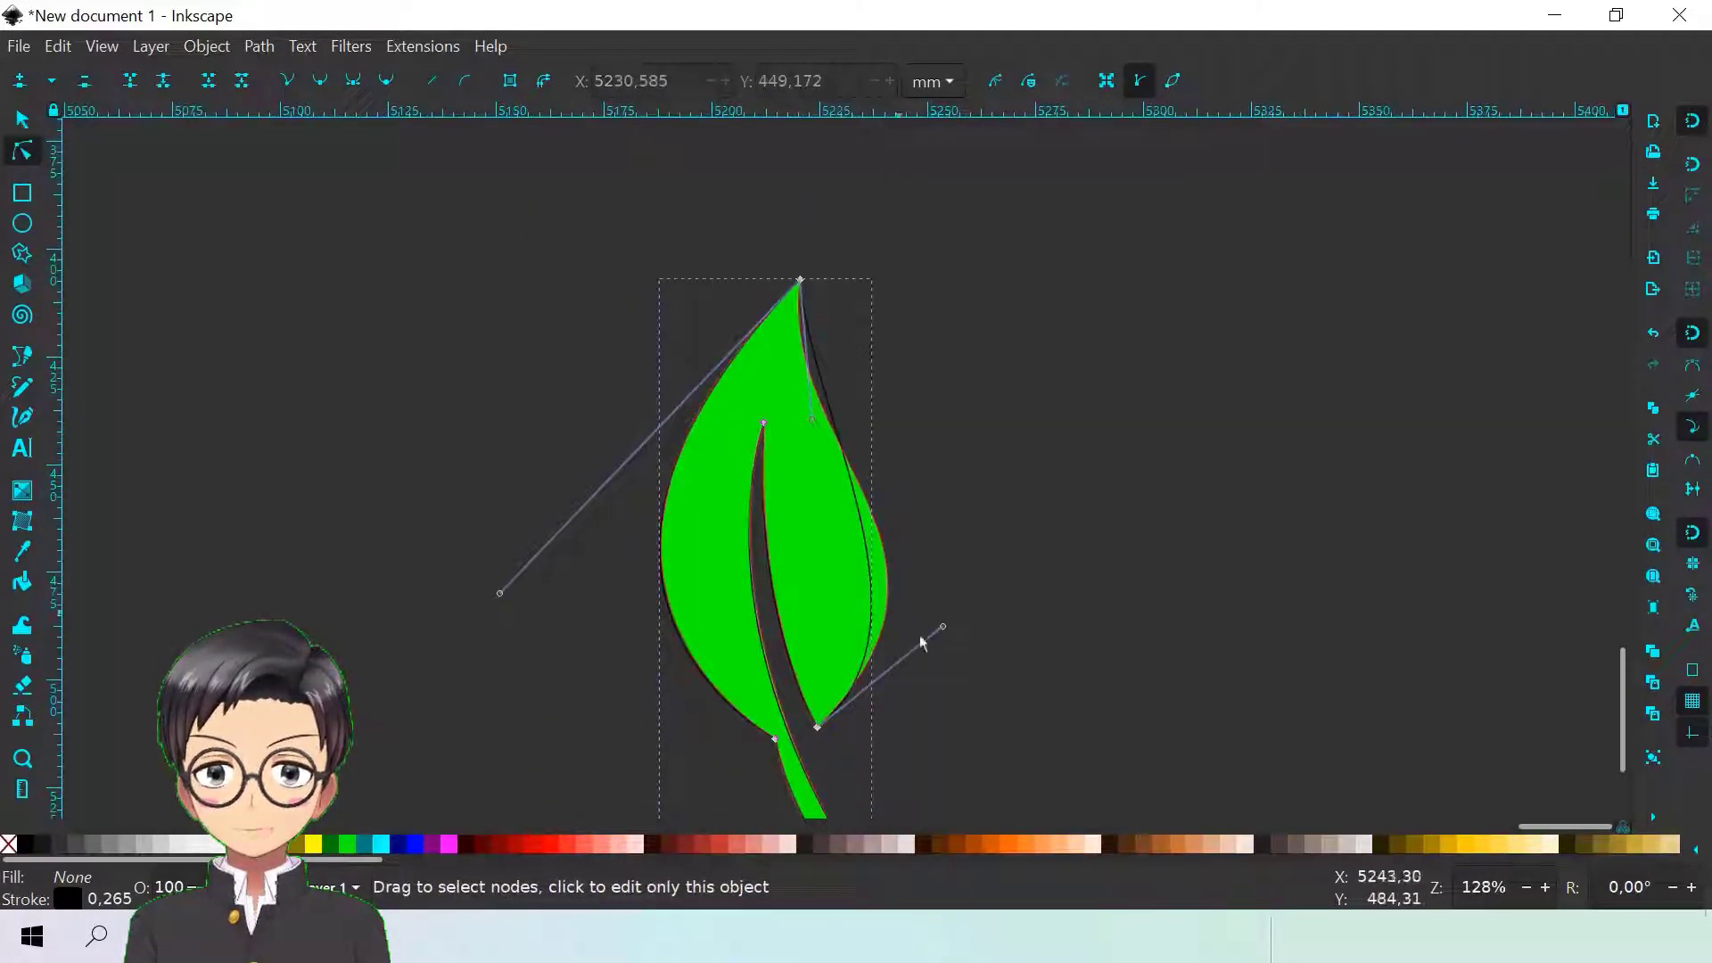
pyautogui.moveTo(945, 630); pyautogui.dragTo(984, 582)
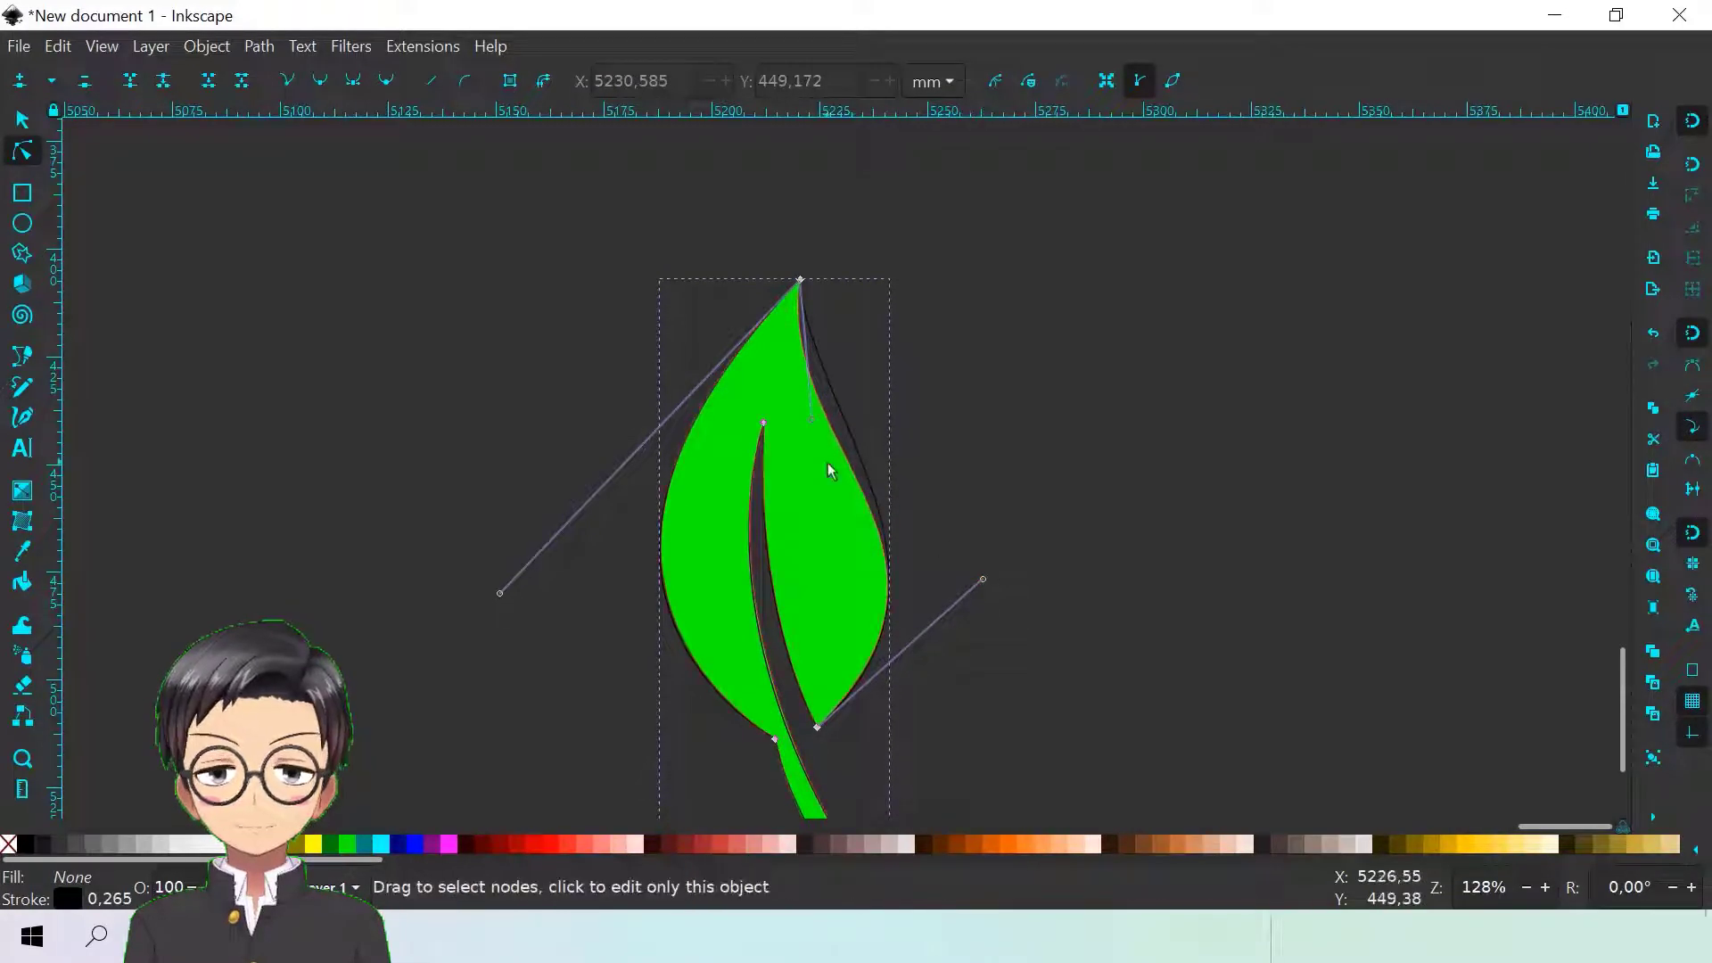
pyautogui.moveTo(815, 429); pyautogui.dragTo(782, 448)
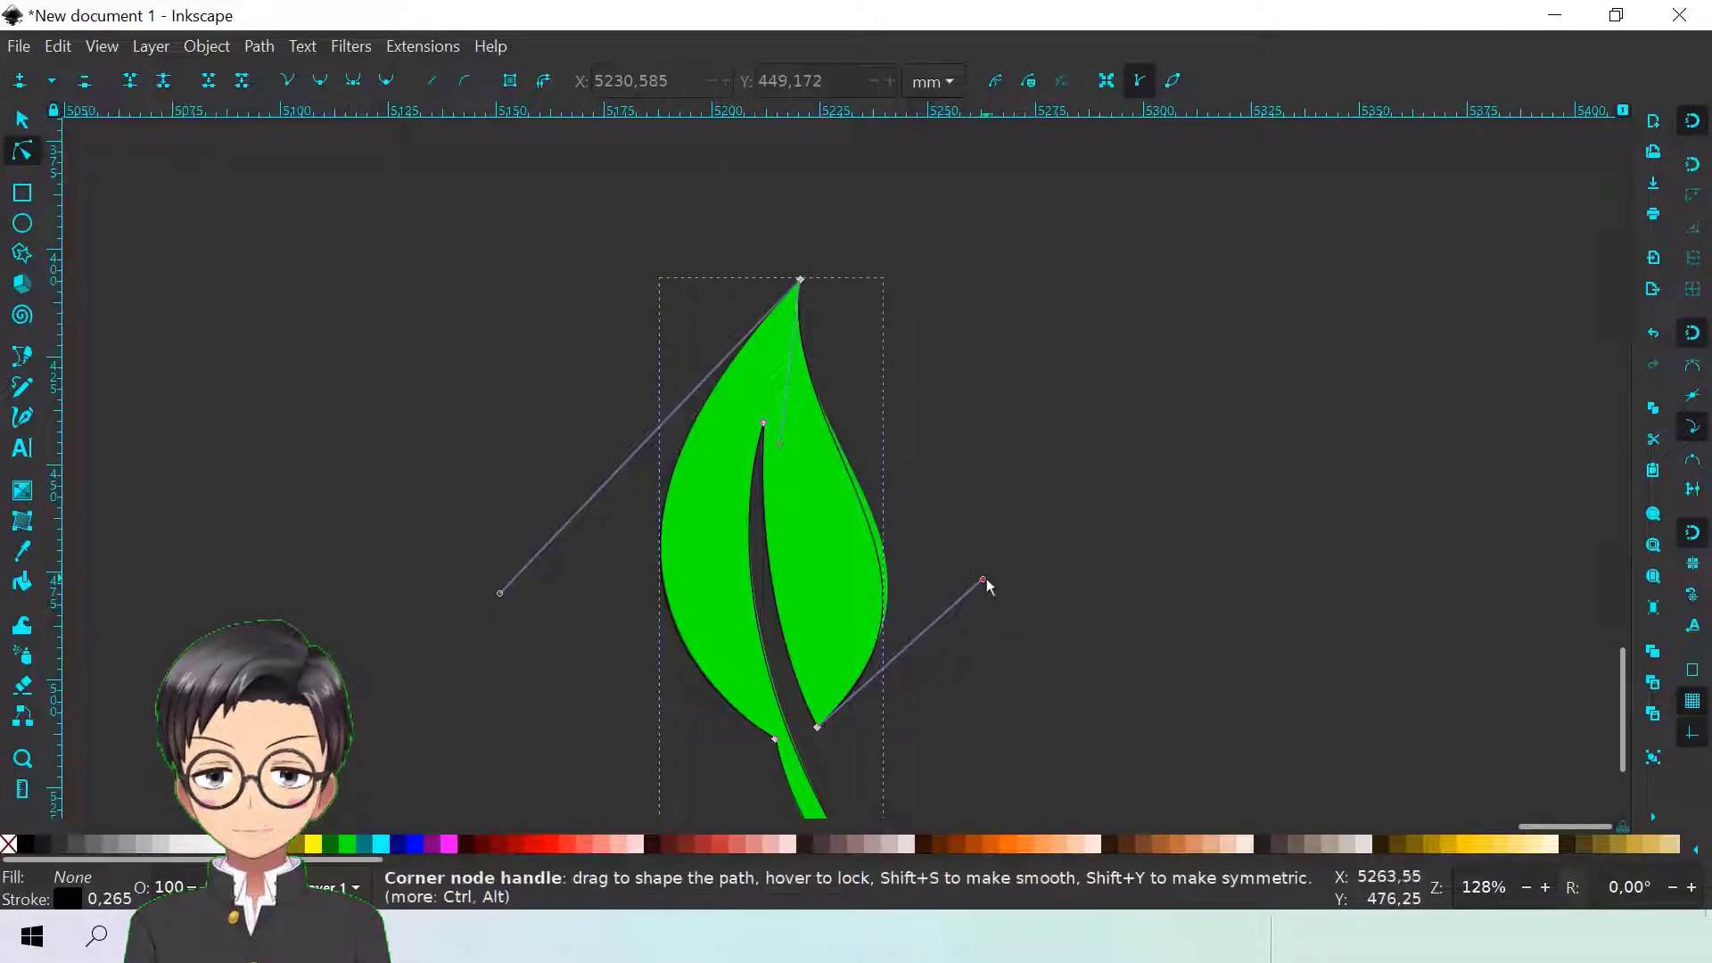
pyautogui.moveTo(988, 586)
pyautogui.mouseDown()
pyautogui.moveTo(1024, 557)
pyautogui.moveTo(995, 567)
pyautogui.mouseUp()
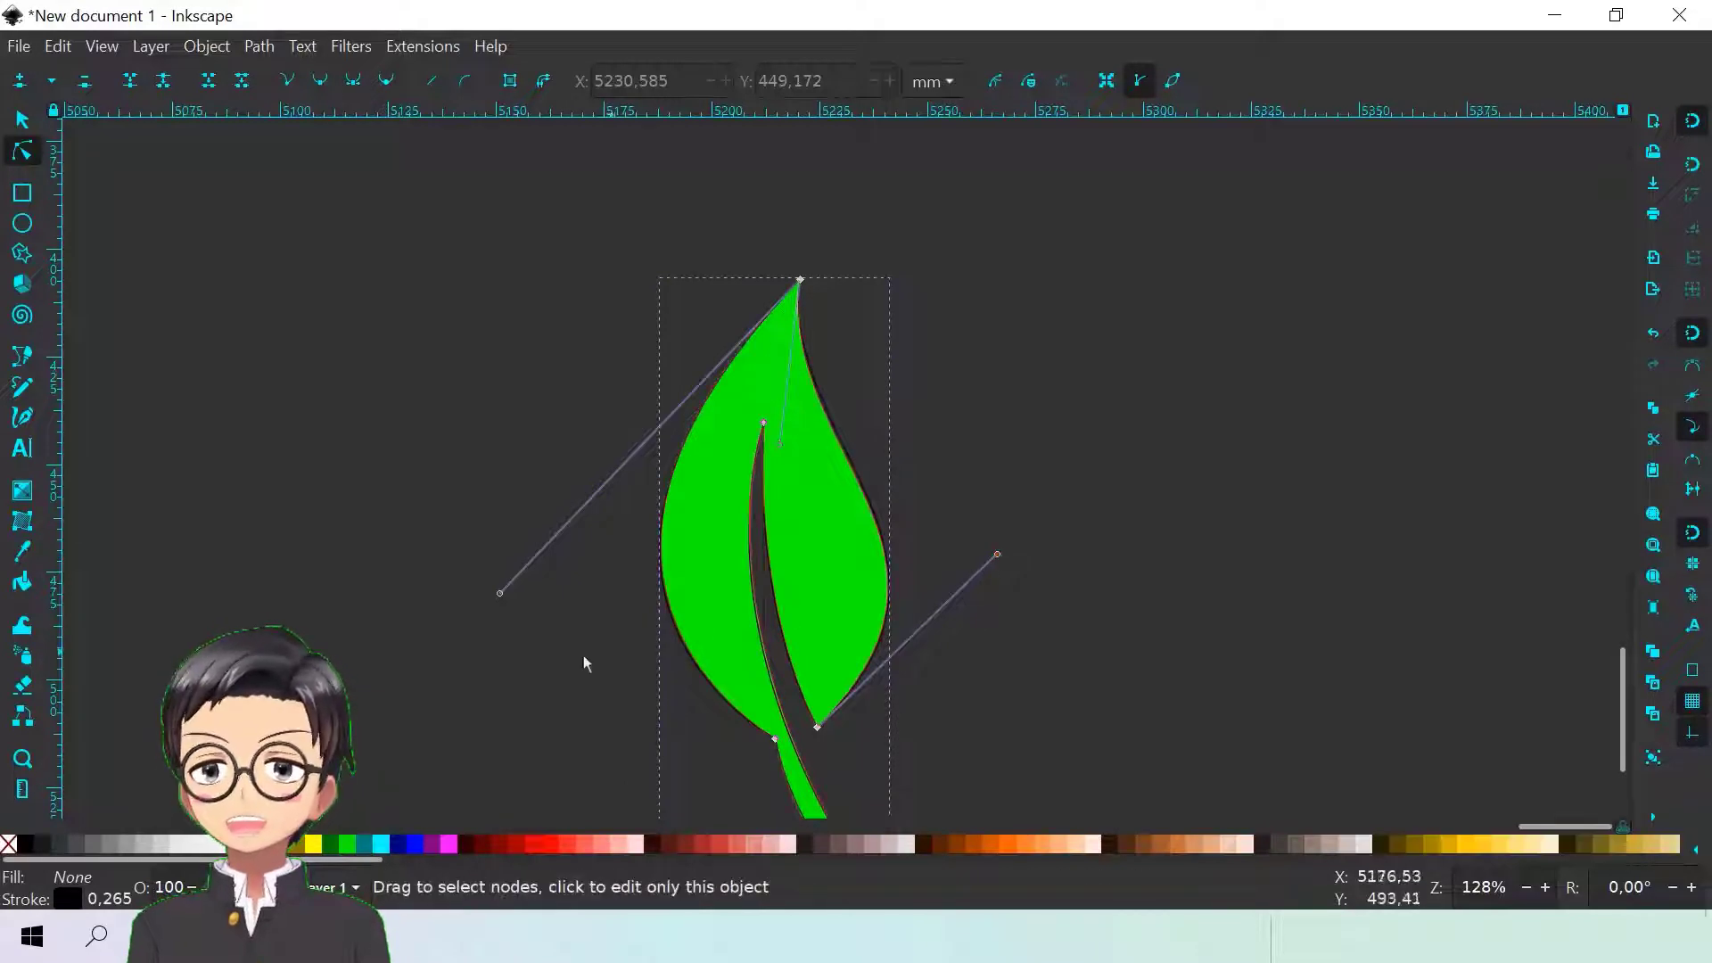
# Move the traced outline off the original leaf to the empty area on its right, at about X 5288 mm and Y 408 mm
pyautogui.click(22, 121)
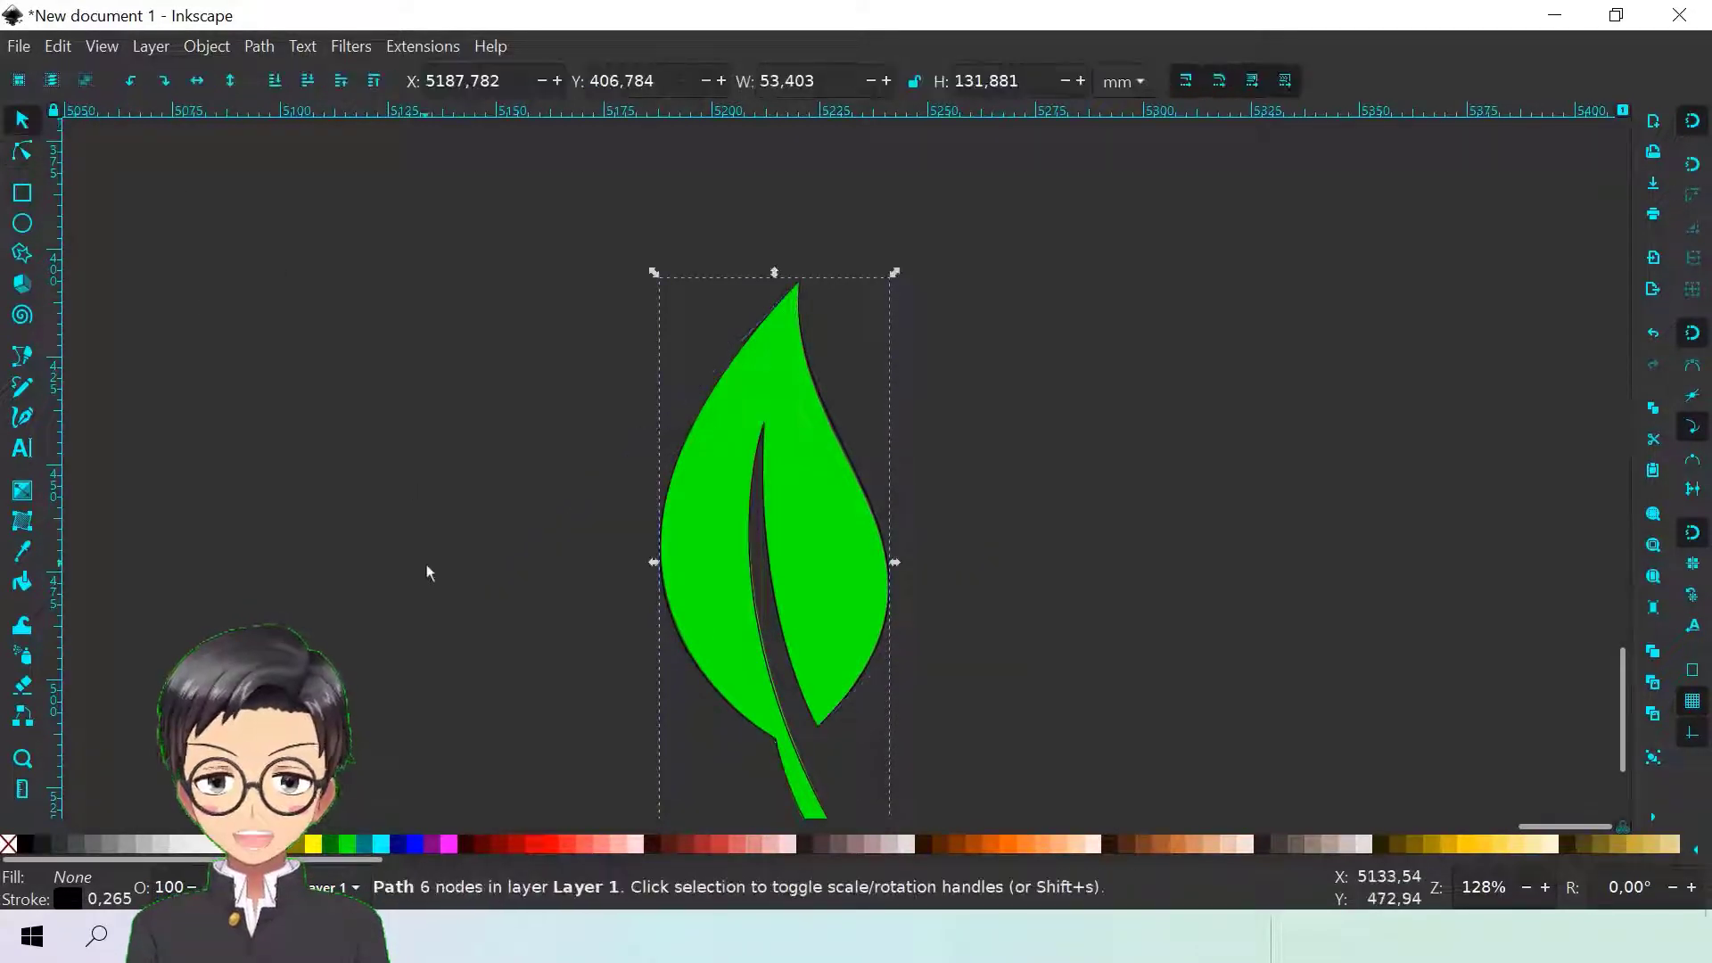
pyautogui.keyDown('ctrl'); pyautogui.scroll(-1, 428, 573); pyautogui.keyUp('ctrl')
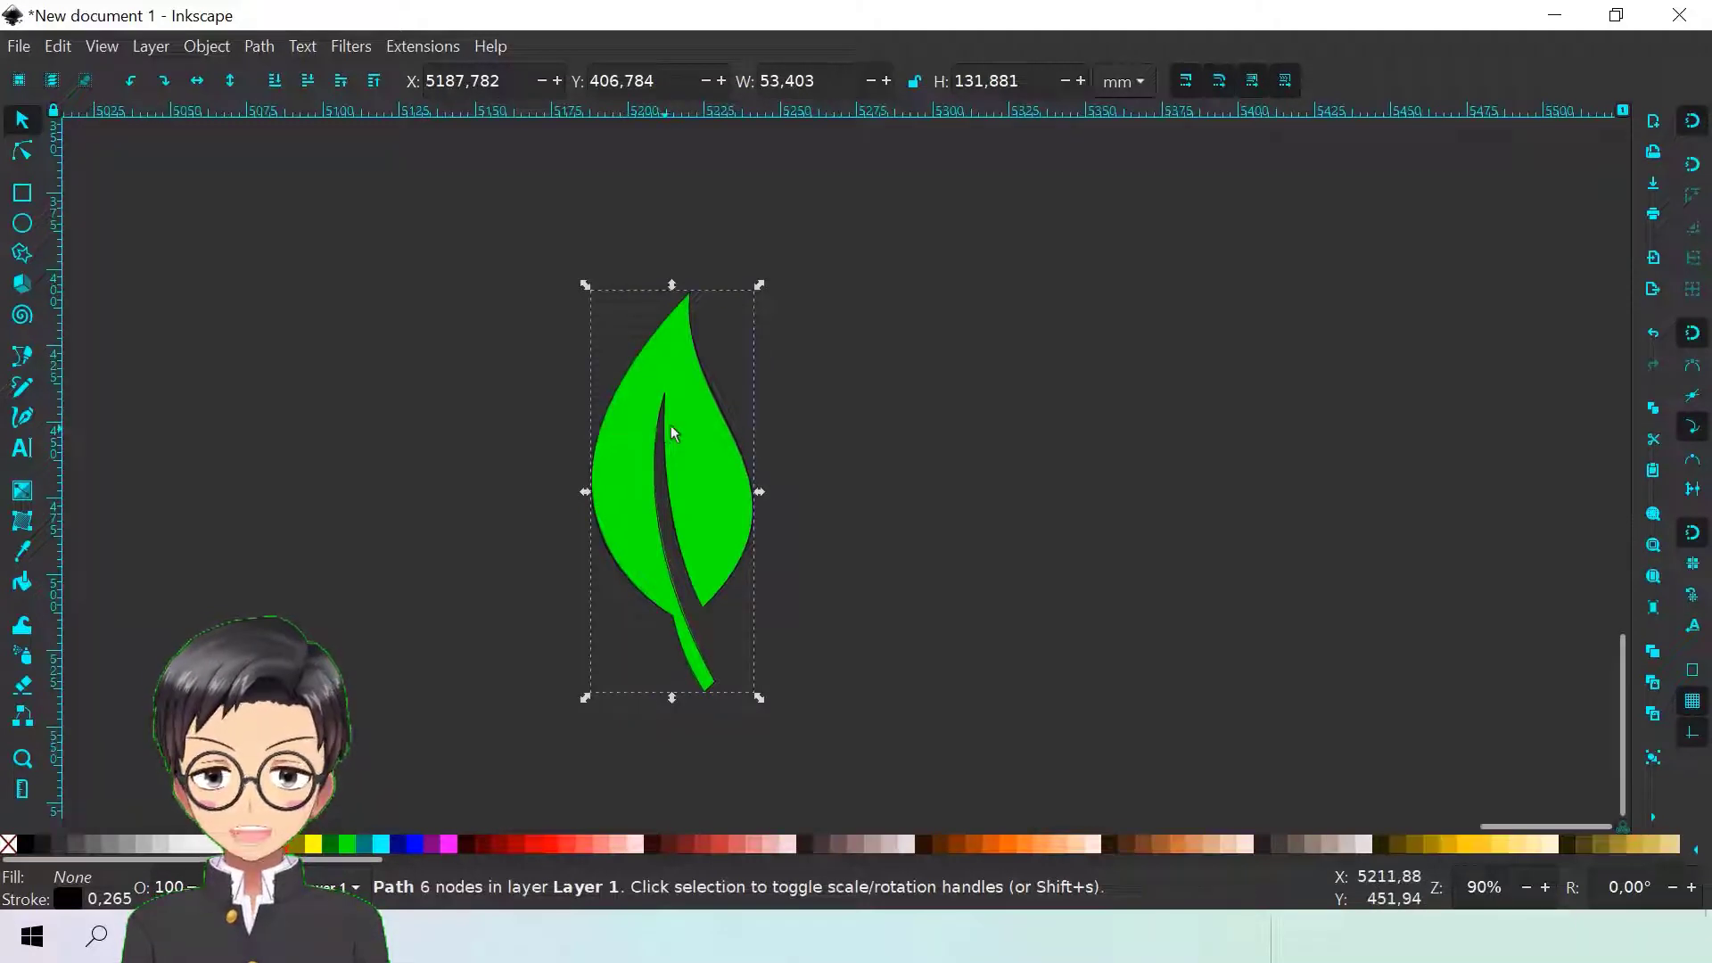
pyautogui.moveTo(672, 433); pyautogui.dragTo(977, 437)
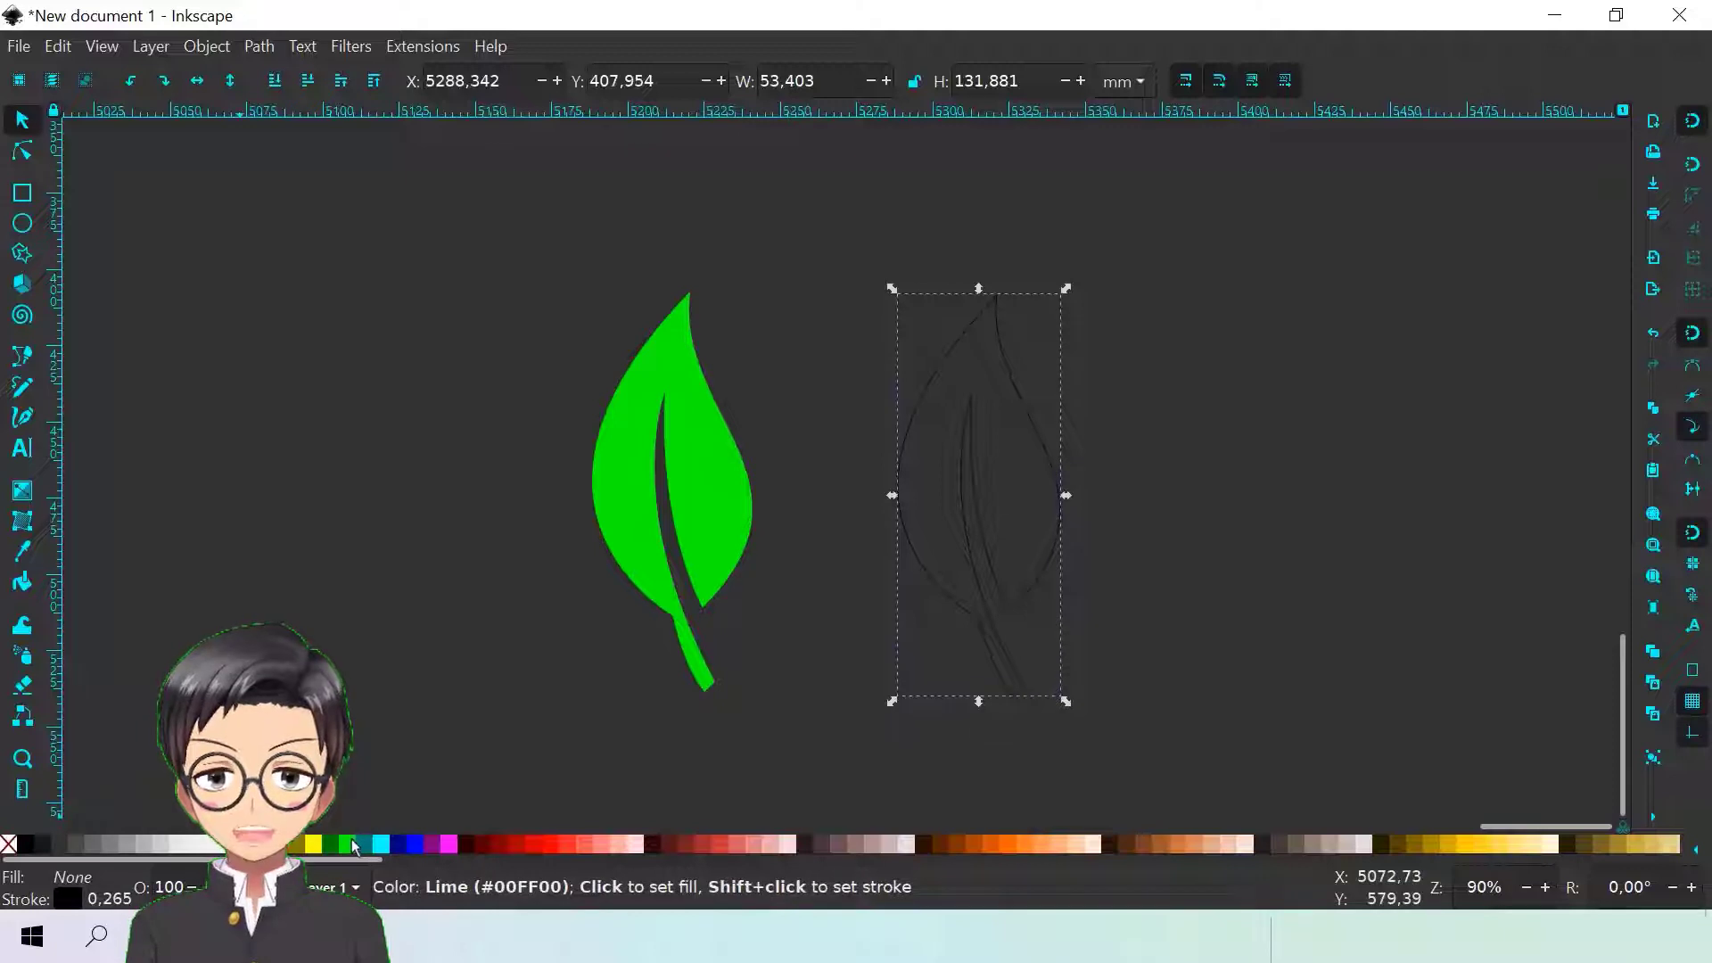
# Fill the traced leaf with Lime (#00FF00), remove its stroke, and deselect it
pyautogui.click(354, 846)
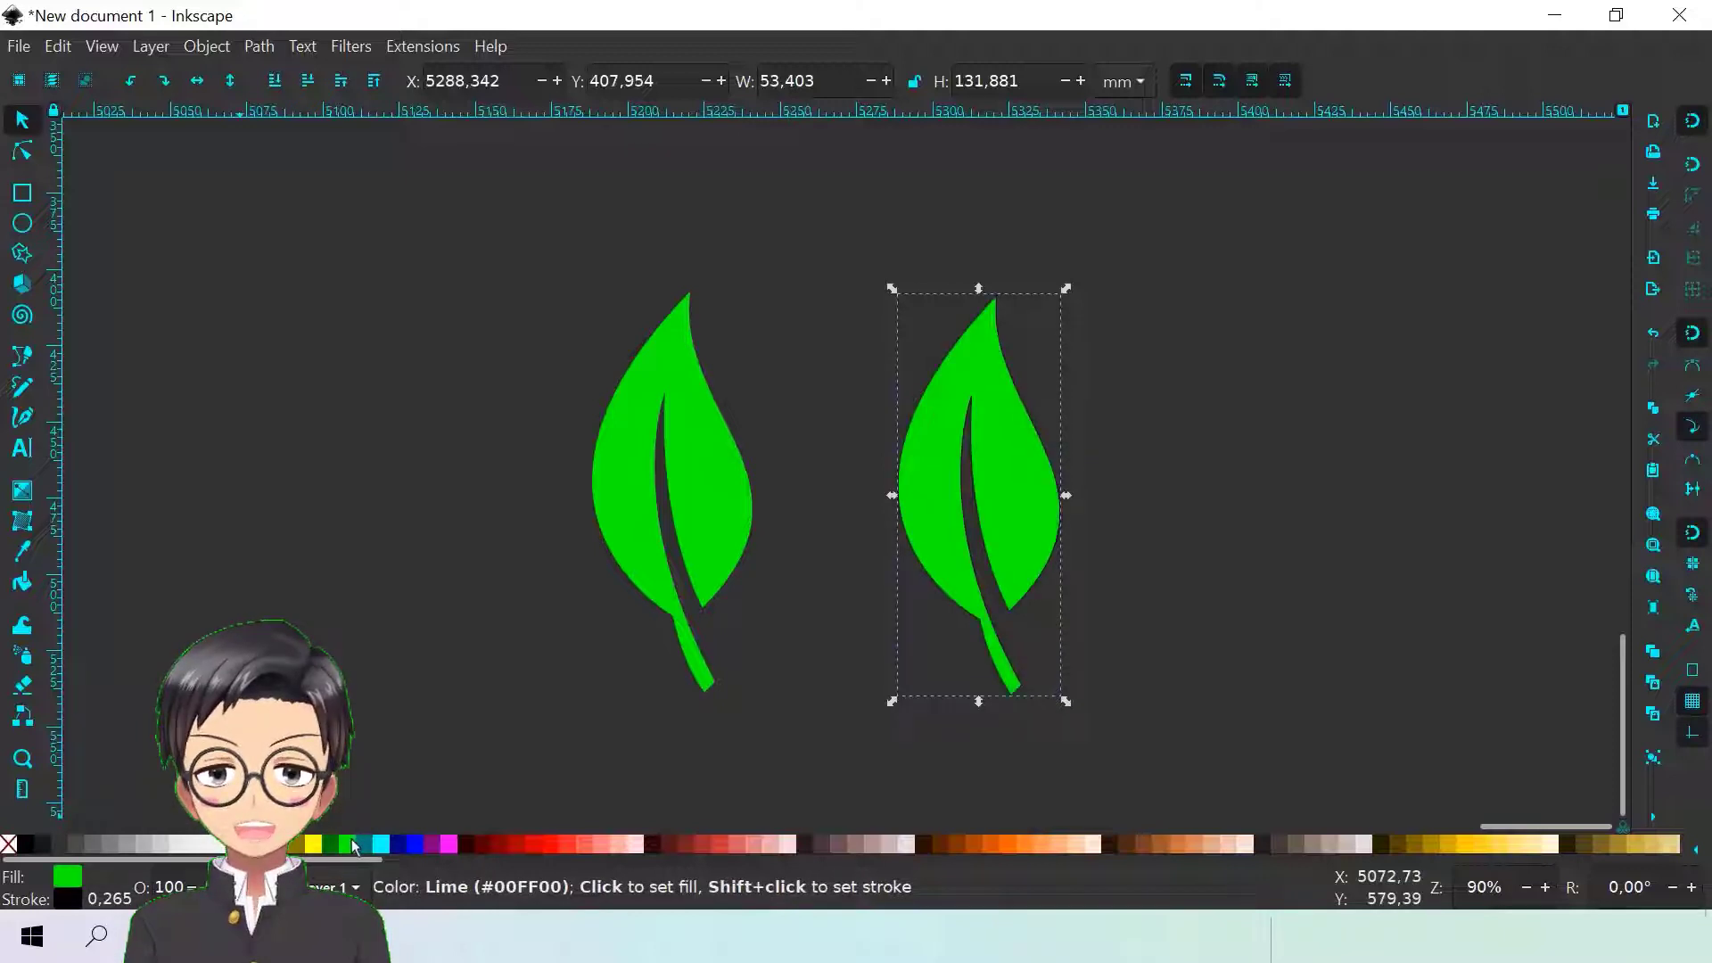
pyautogui.rightClick(9, 845)
pyautogui.click(53, 737)
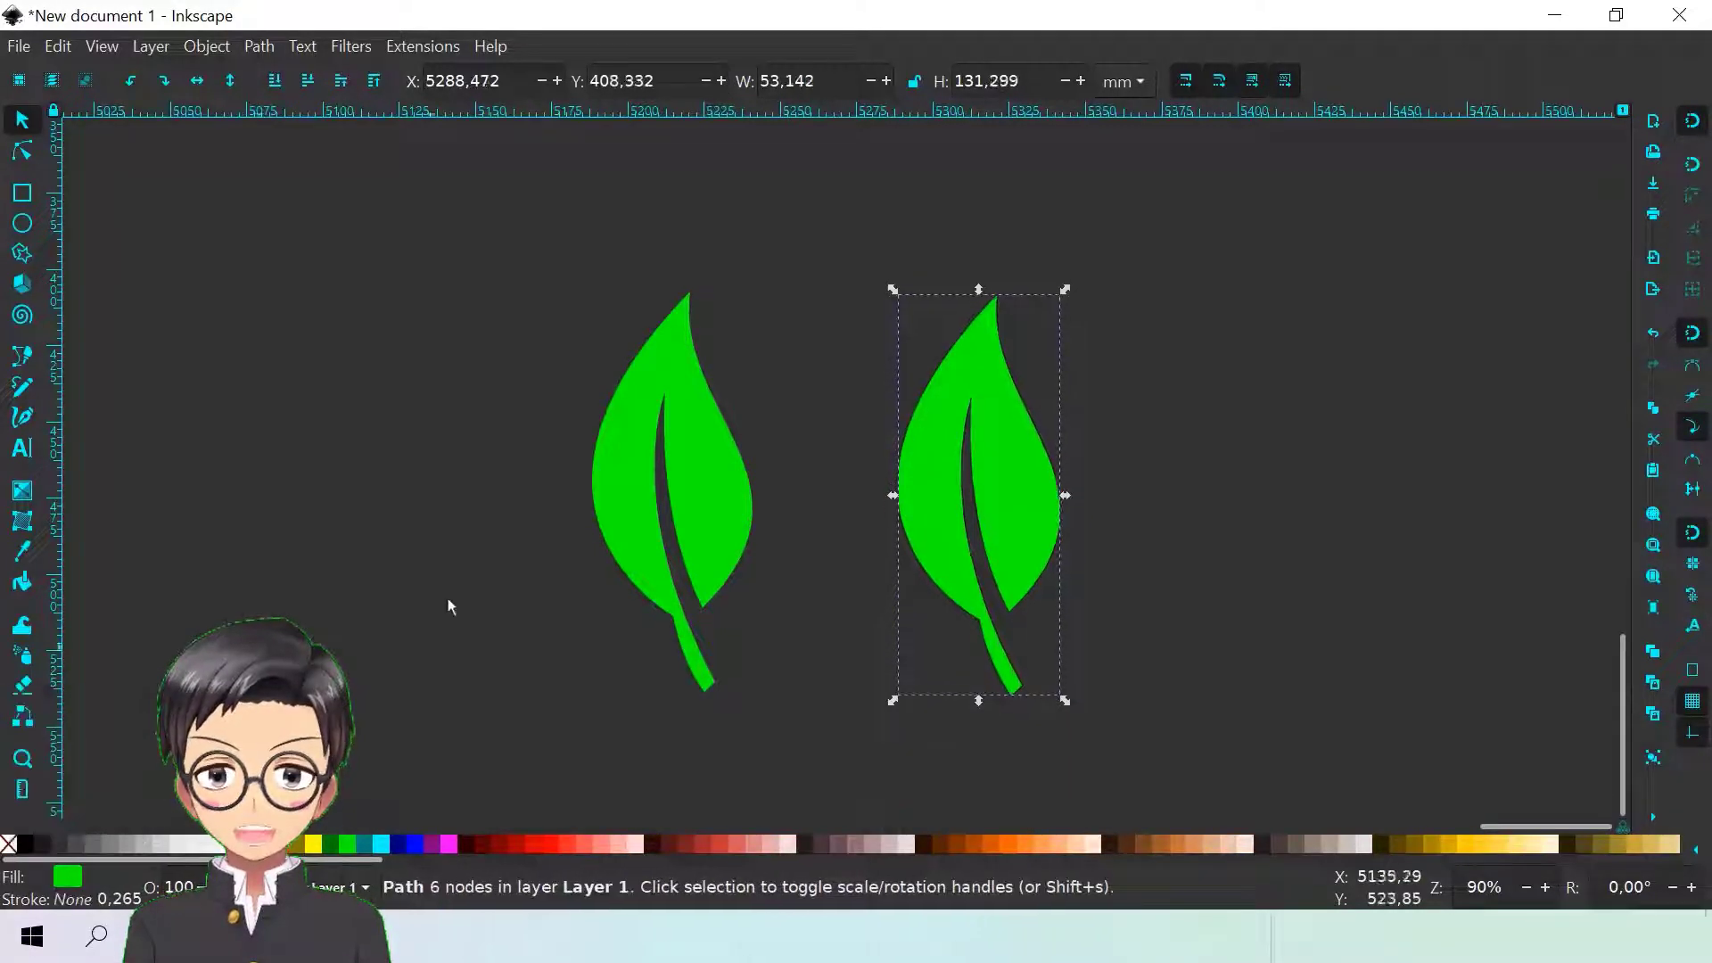
pyautogui.click(453, 590)
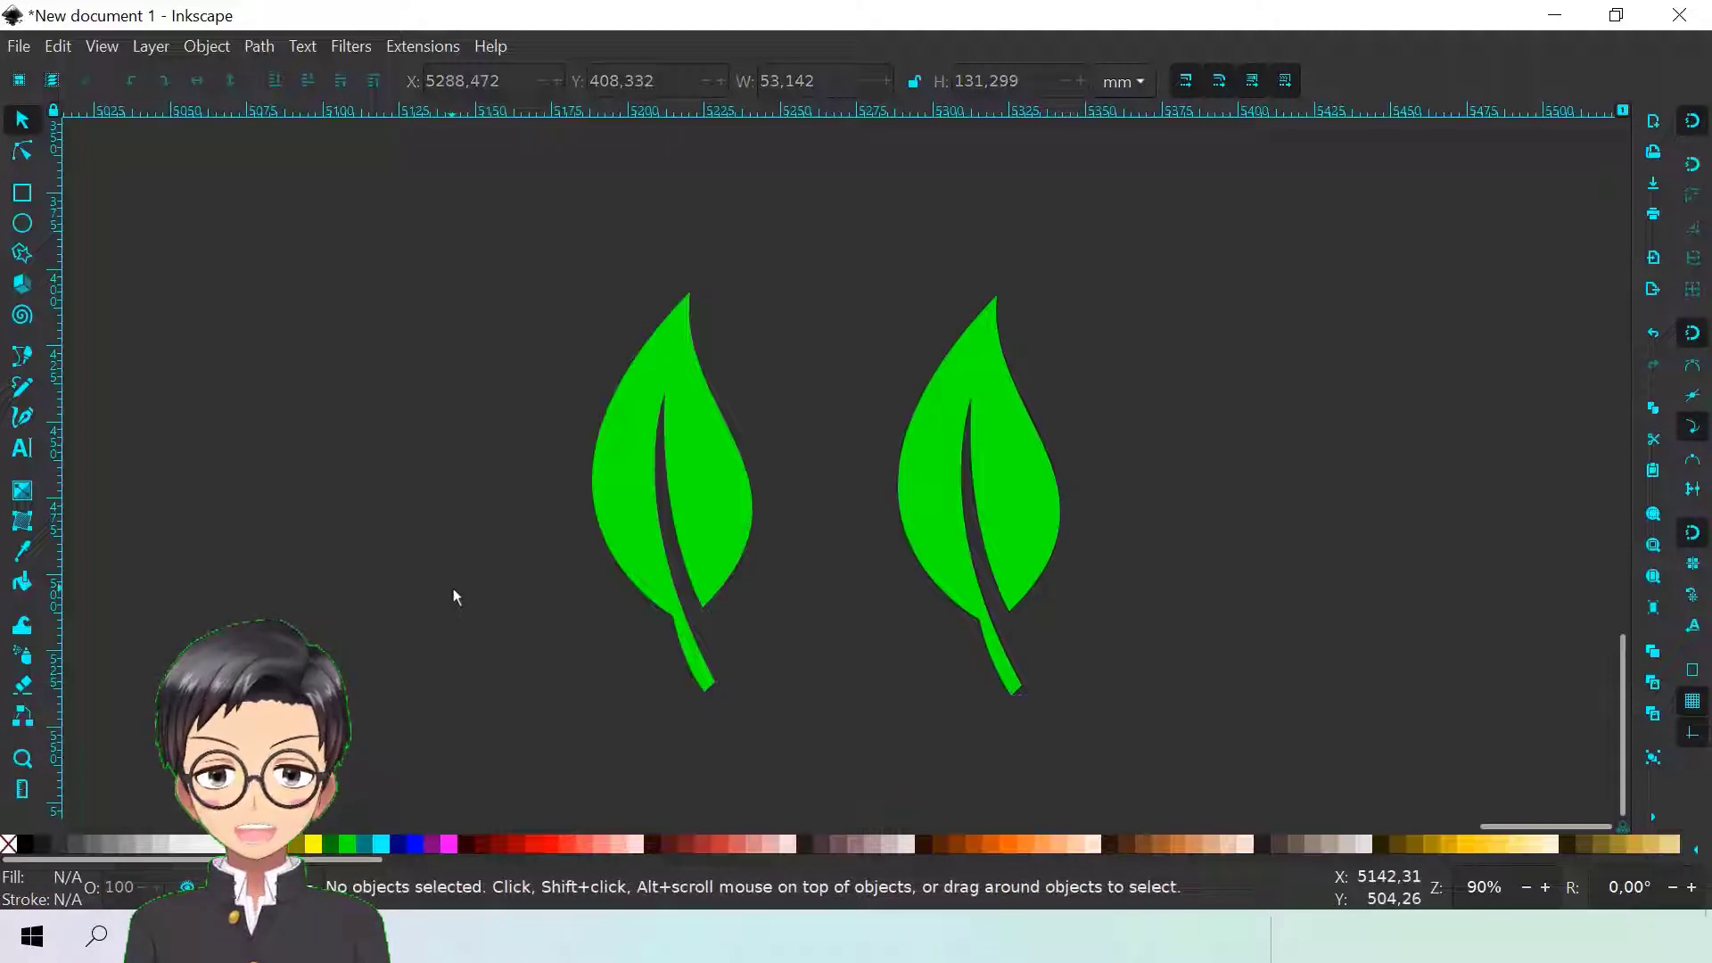